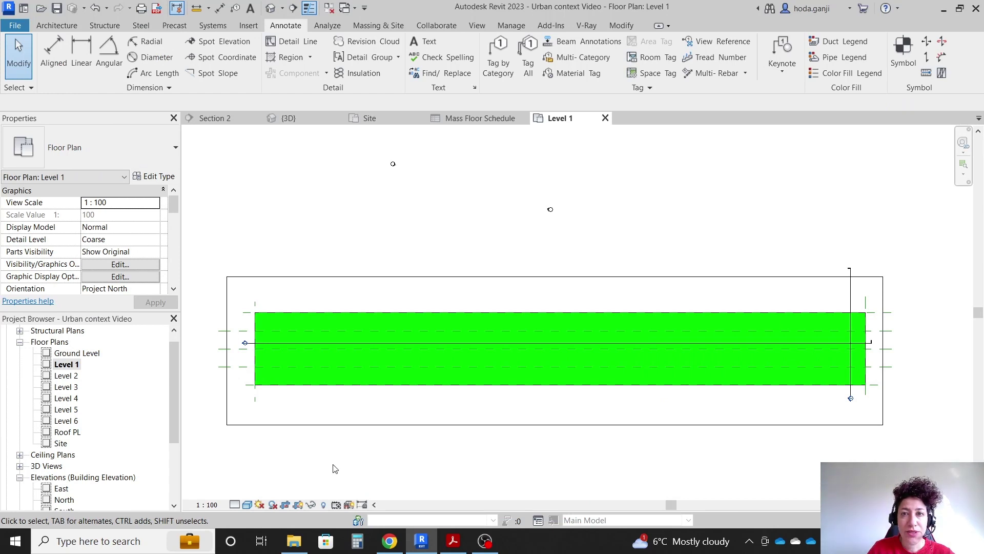
- Use Tag by Category on the Level 1 parking mass floor, bringing up the No Tag Loaded prompt
scroll(335, 469, "up", 1)
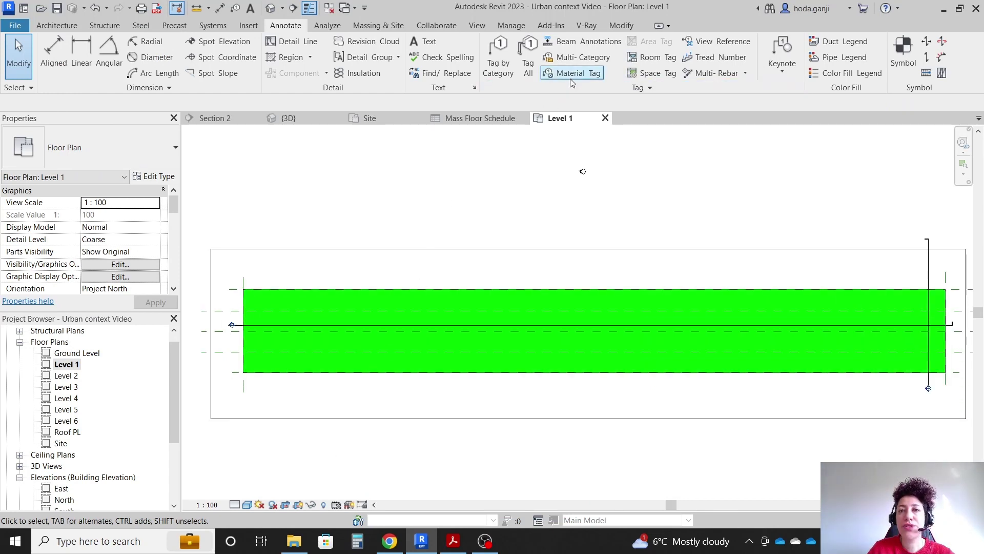
left_click(497, 66)
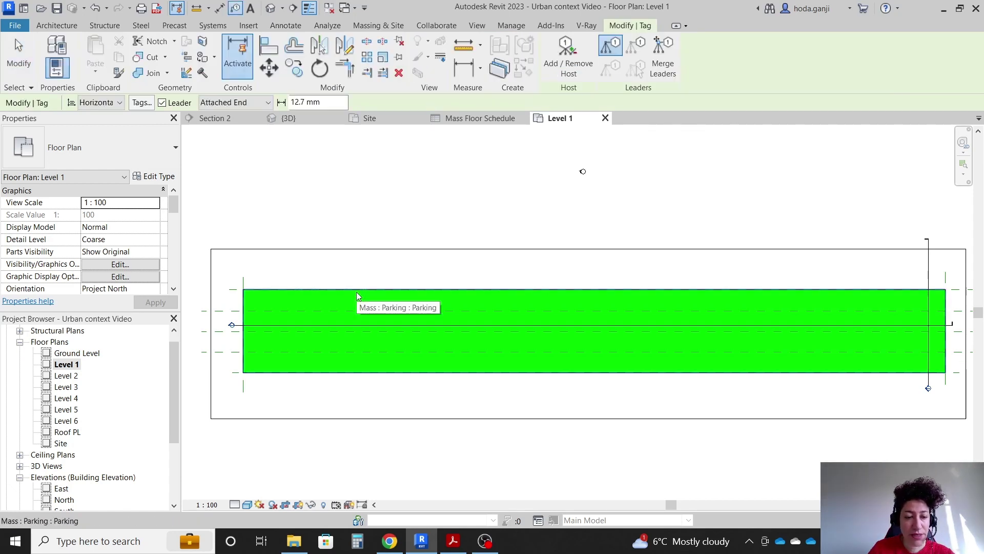
key("Tab")
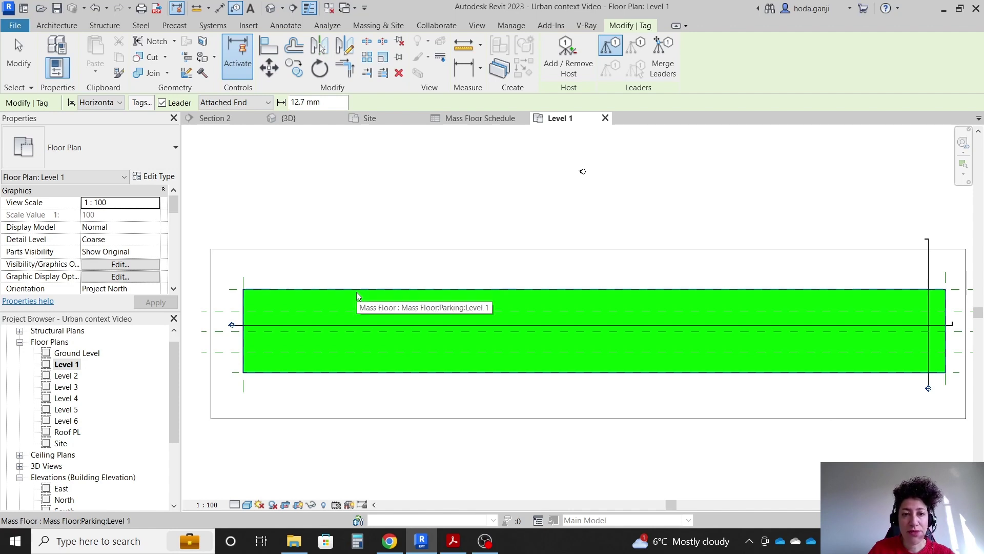
left_click(357, 294)
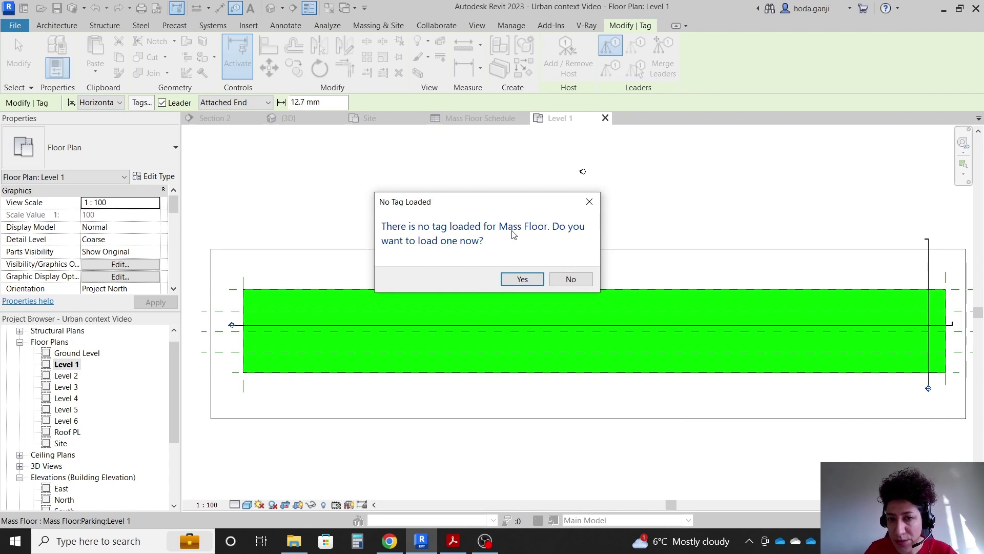
- Accept loading a tag and load M_Mass Floor Tag.rfa from the US > Annotations folder
left_click(522, 279)
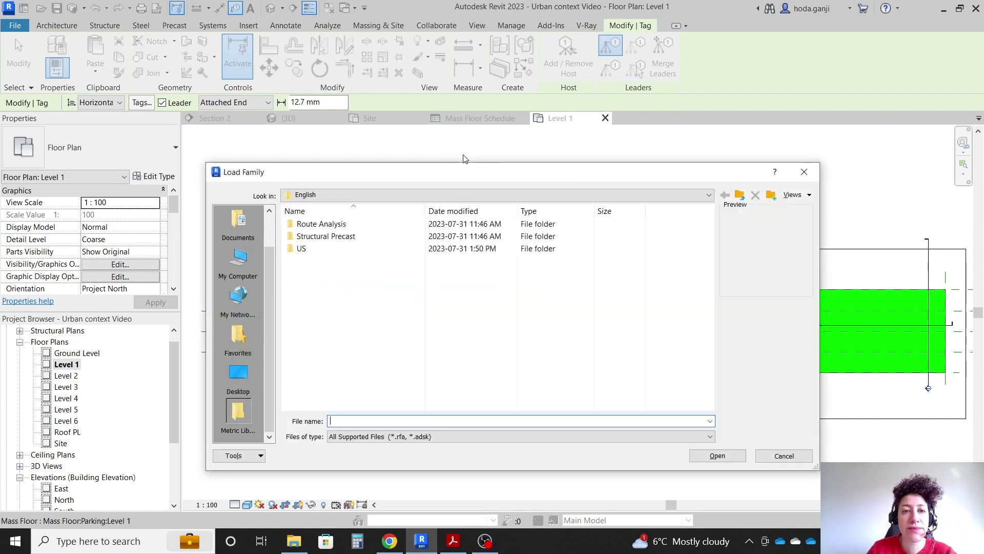
double_click(348, 249)
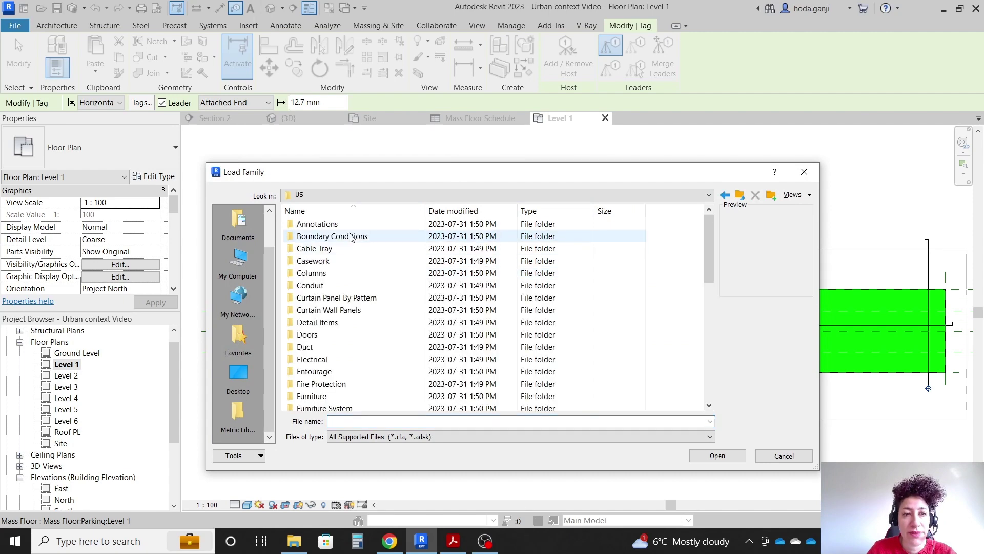
double_click(348, 229)
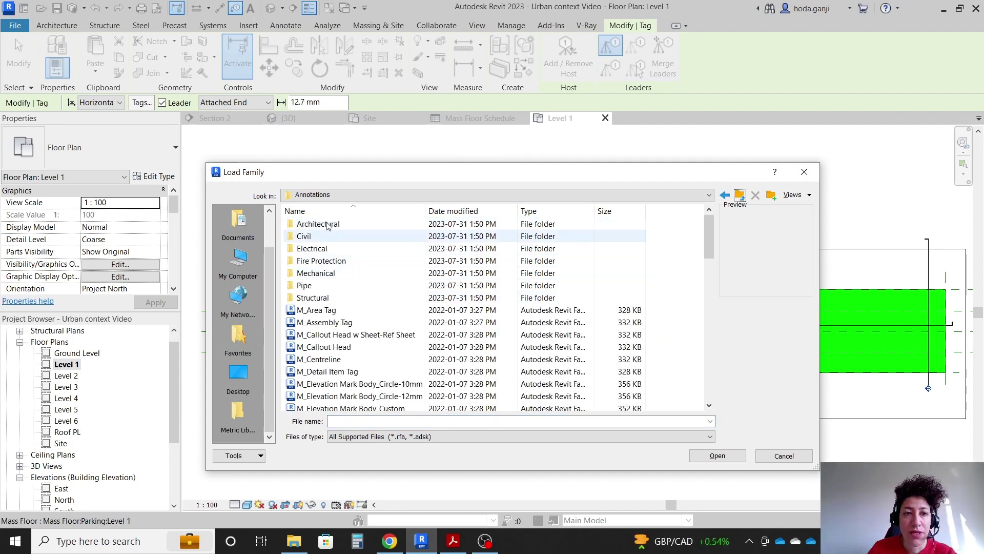
scroll(366, 300, "down", 8)
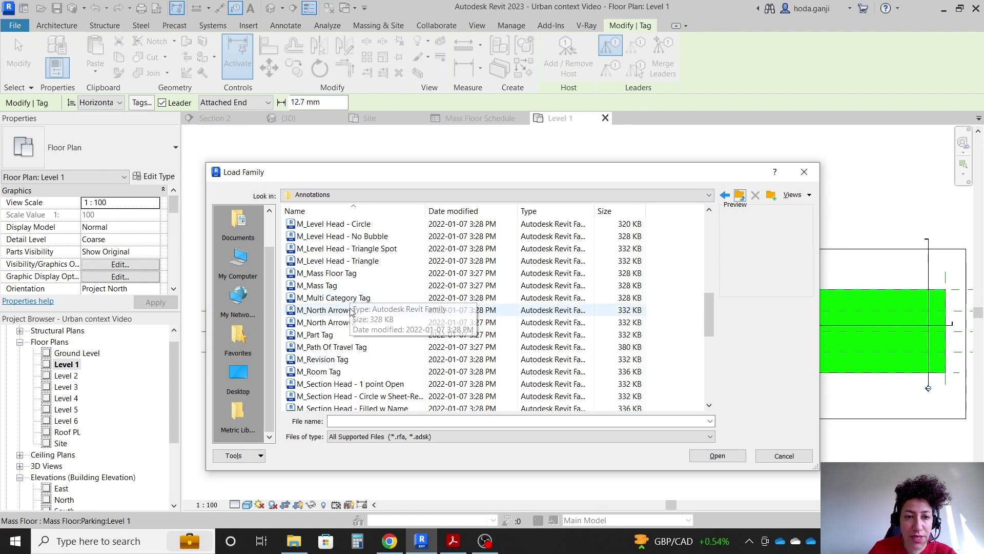
left_click(328, 273)
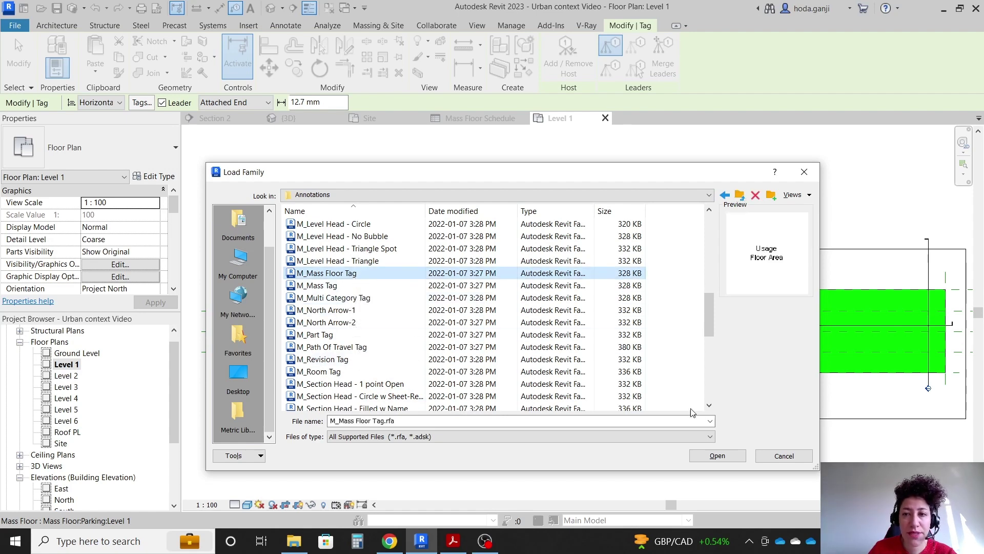
left_click(717, 455)
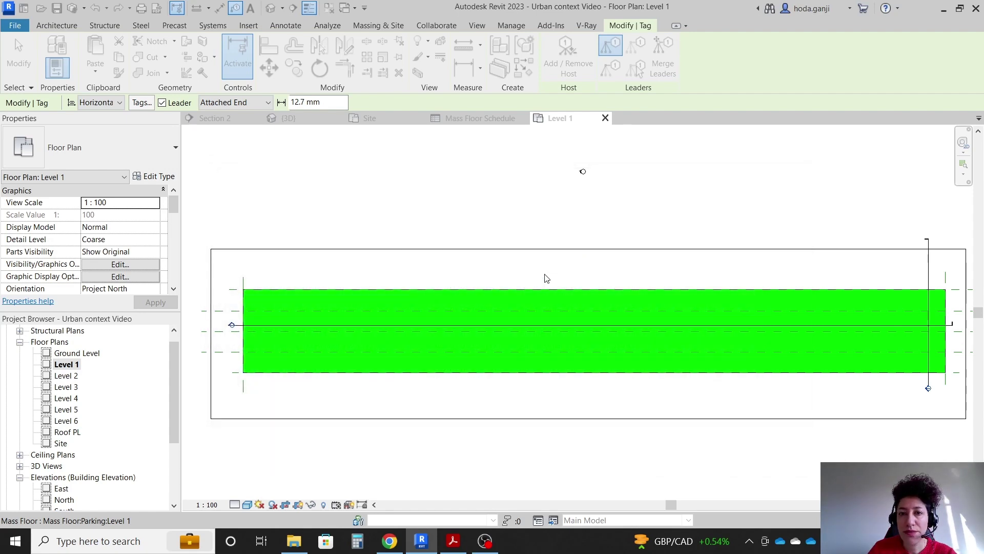
- Place the 4163 m² area tag on the Level 1 parking mass floor
left_click(496, 288)
scroll(645, 301, "up", 3)
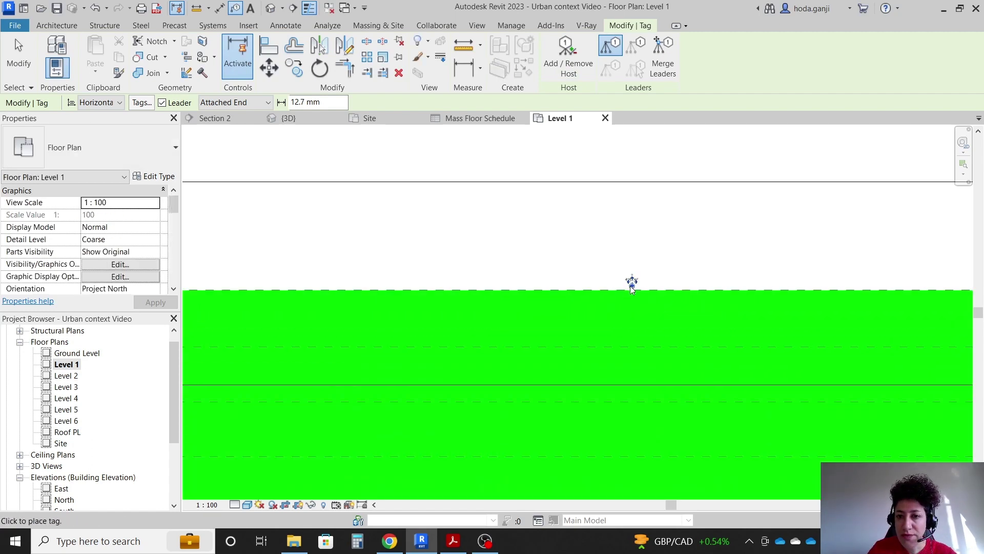
left_click_drag(600, 295, 598, 289)
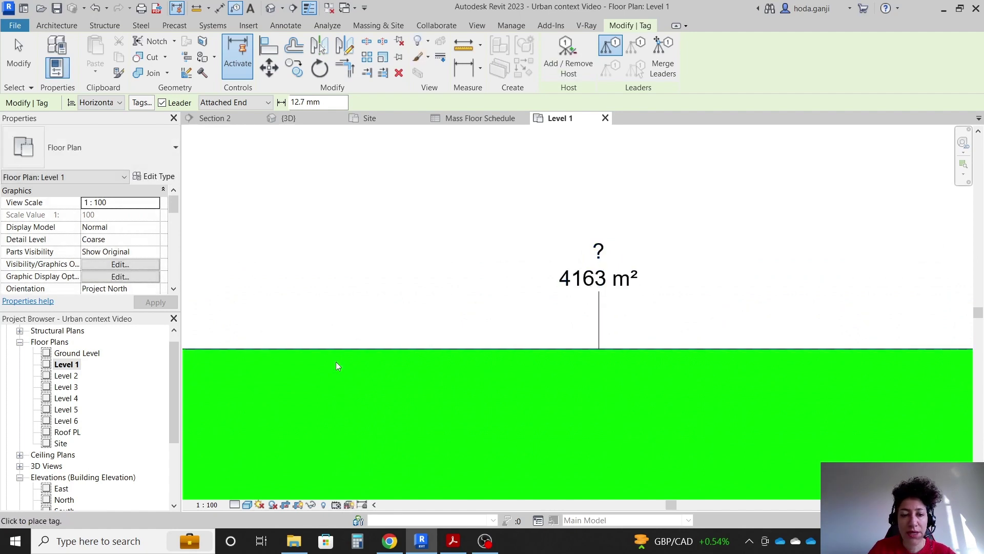
- Set the Level 1 plan scale to 1 : 1000
left_click(217, 506)
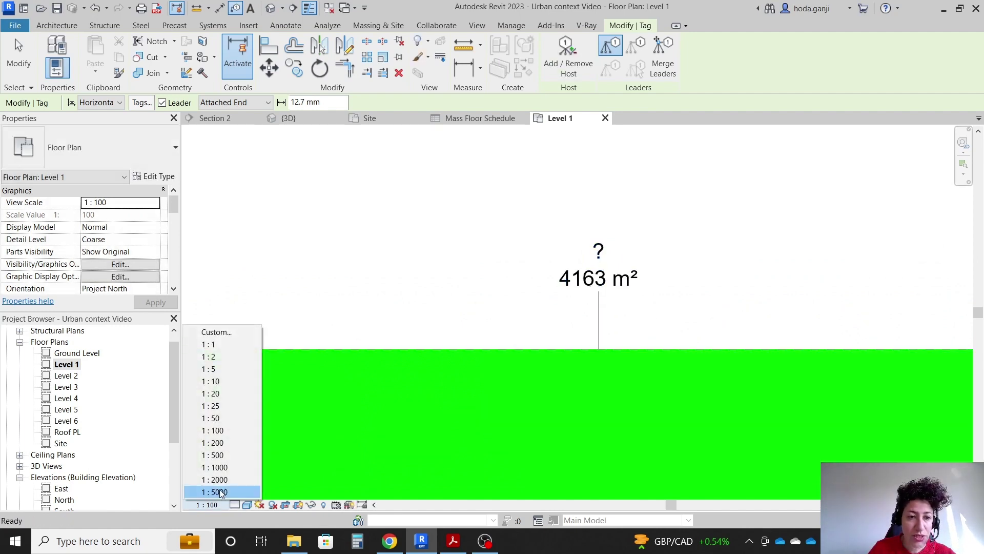
left_click(230, 455)
scroll(430, 331, "down", 10)
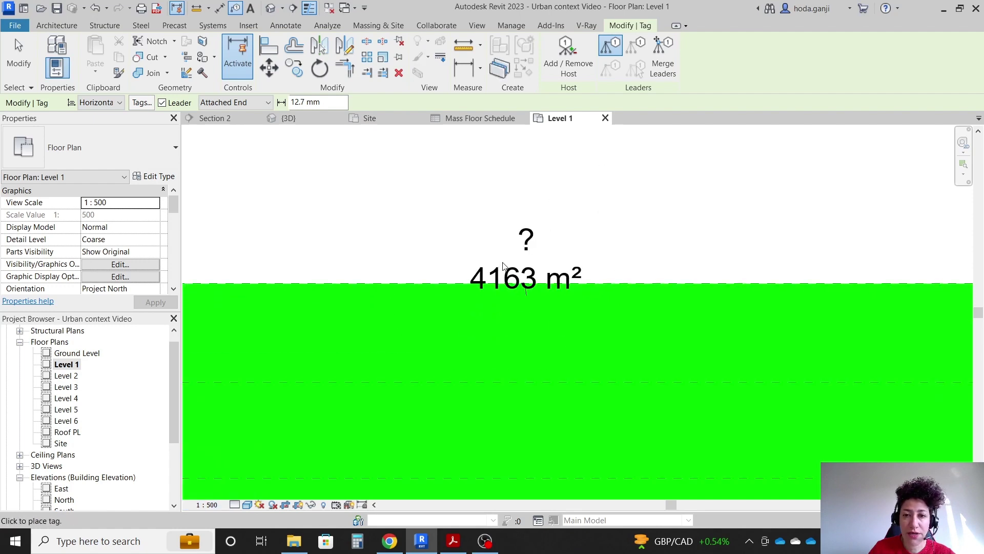
scroll(520, 286, "up", 3)
left_click(205, 507)
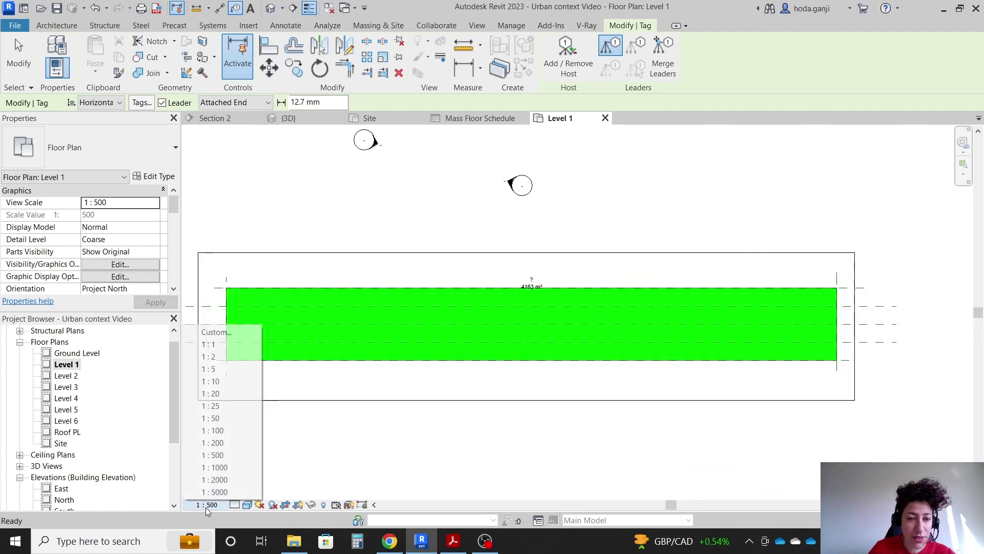
left_click(226, 468)
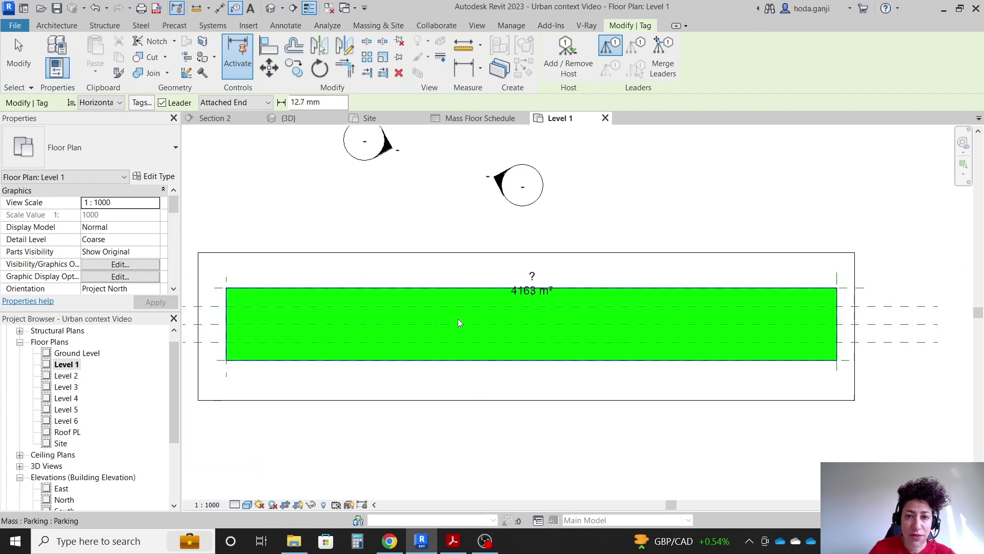
scroll(524, 284, "up", 2)
scroll(543, 277, "up", 1)
- Reposition the 4163 m² area tag and reshape its leader line
left_click(543, 277)
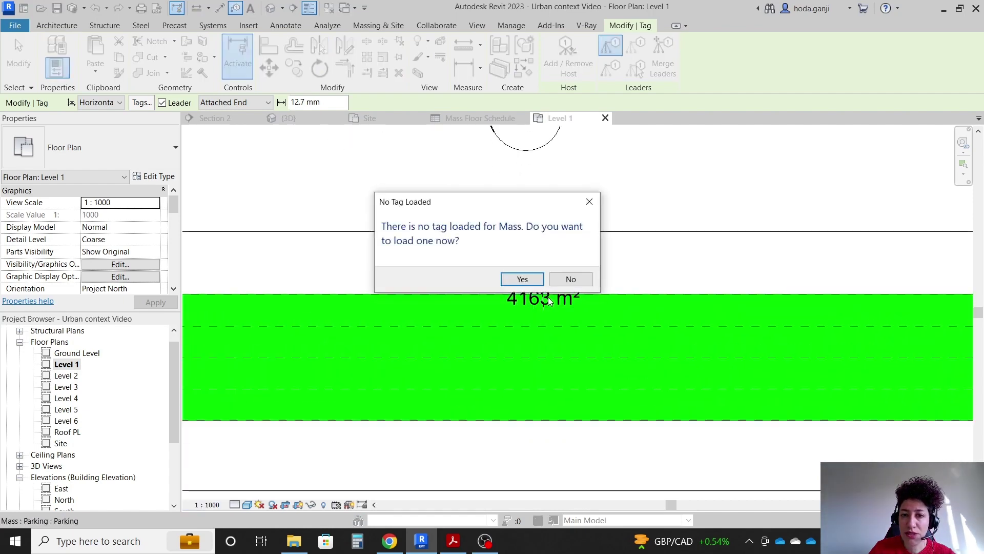
key("Escape")
left_click(548, 278)
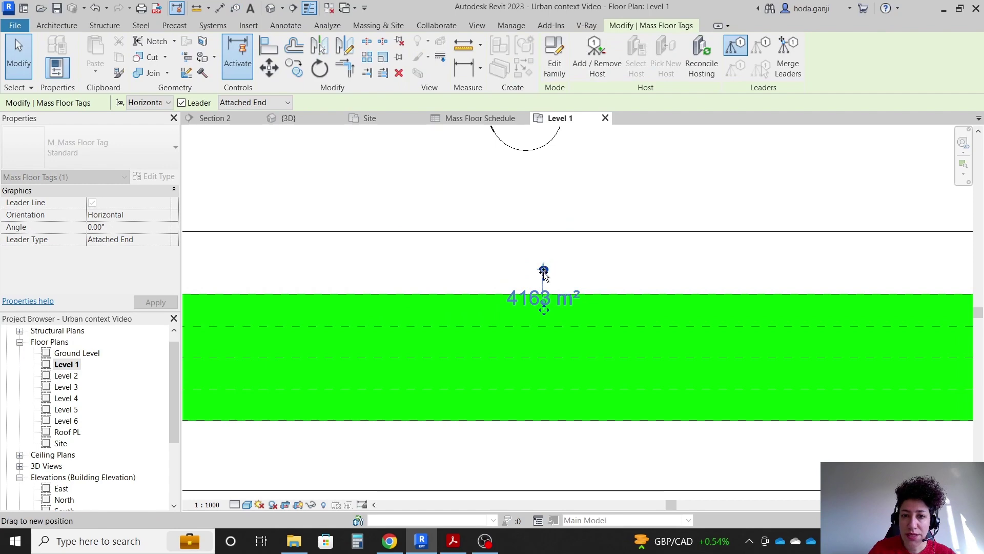
left_click_drag(544, 275, 504, 276)
key("Escape")
scroll(504, 272, "up", 2)
left_click(480, 215)
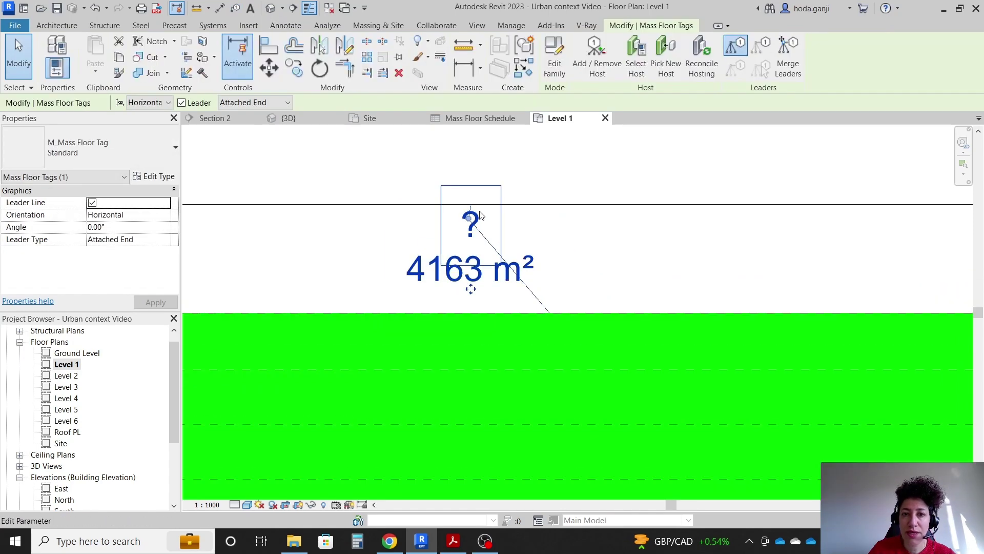
left_click_drag(471, 221, 549, 249)
key("Escape")
scroll(487, 280, "down", 4)
scroll(492, 261, "up", 1)
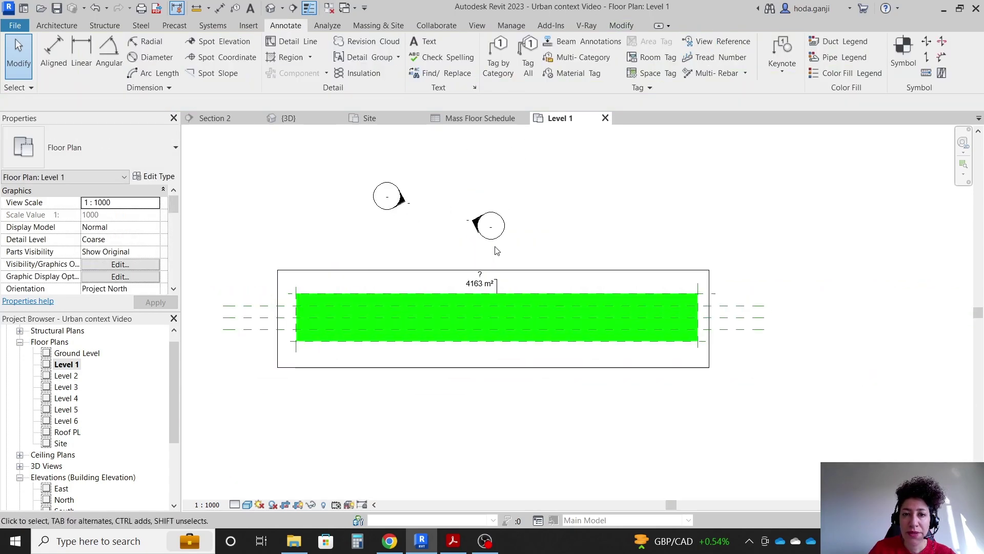
- Hide both elevation markers in the Level 1 view, then select the area tag
left_click_drag(527, 160, 389, 221)
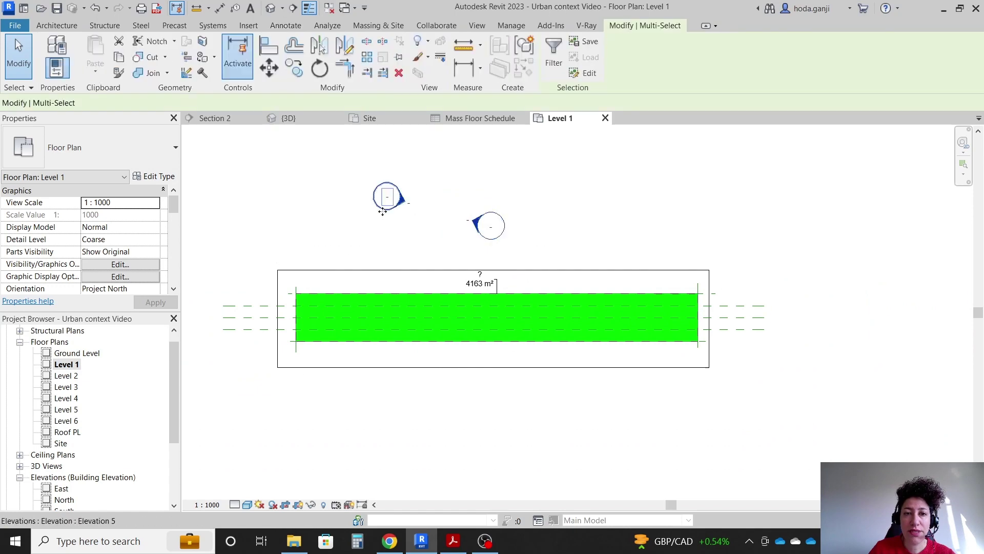
right_click(382, 208)
mouse_move(456, 262)
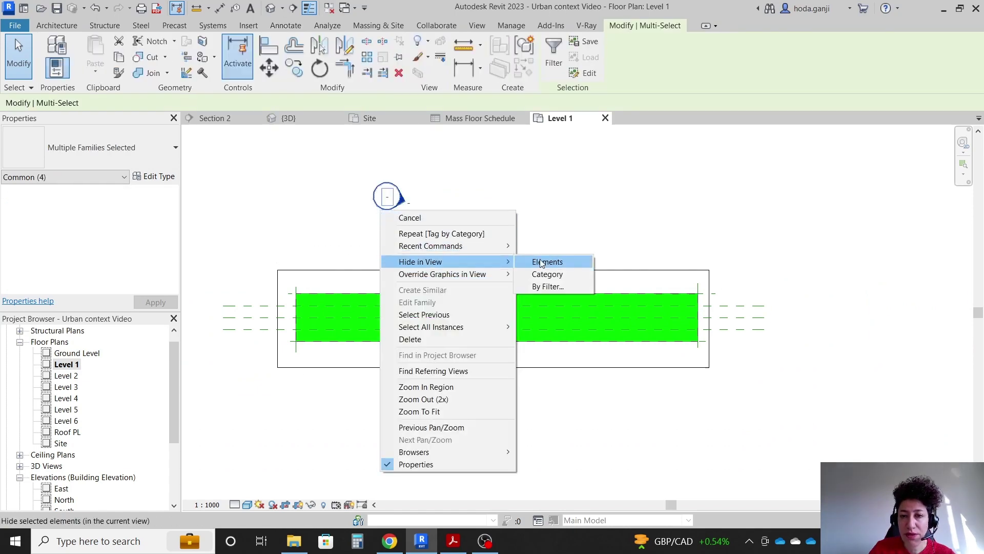
left_click(535, 262)
scroll(509, 299, "up", 2)
scroll(463, 284, "up", 3)
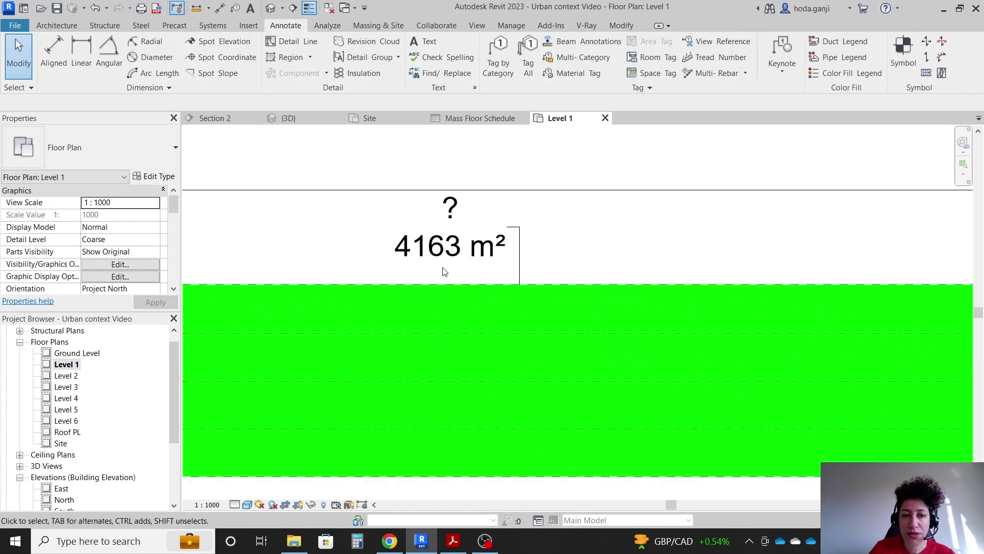
left_click(463, 240)
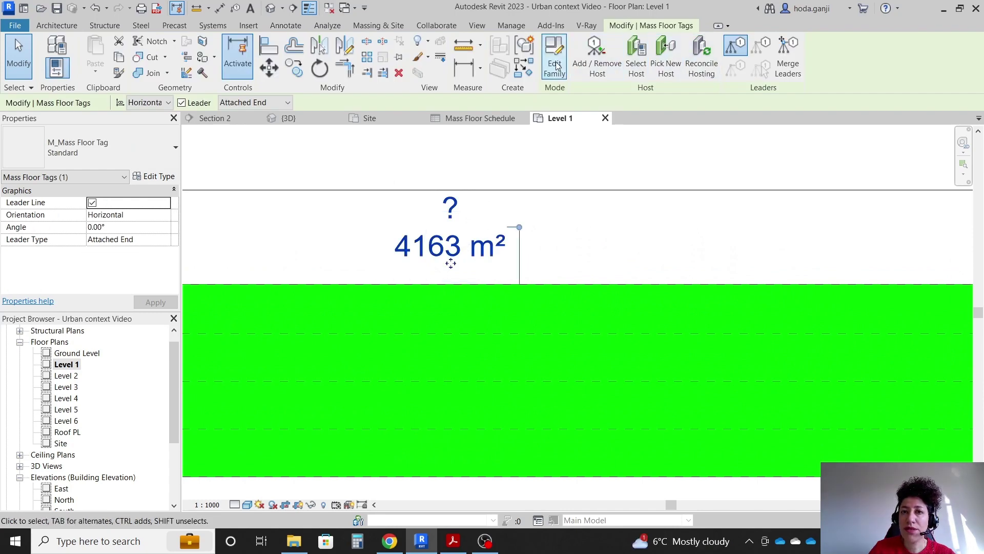
- Delete the Usage label from the tag family and reload it, overwriting the existing version
left_click(554, 57)
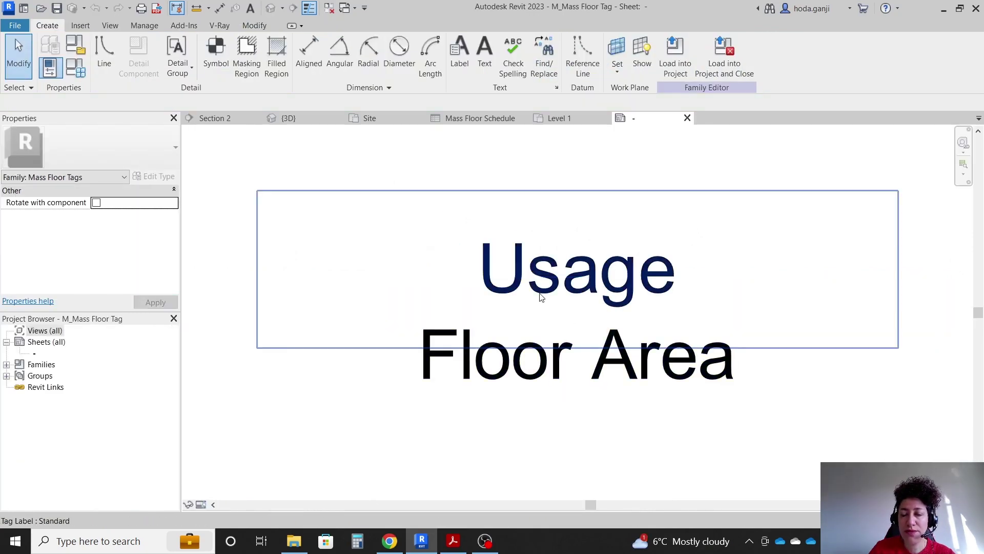
left_click(567, 270)
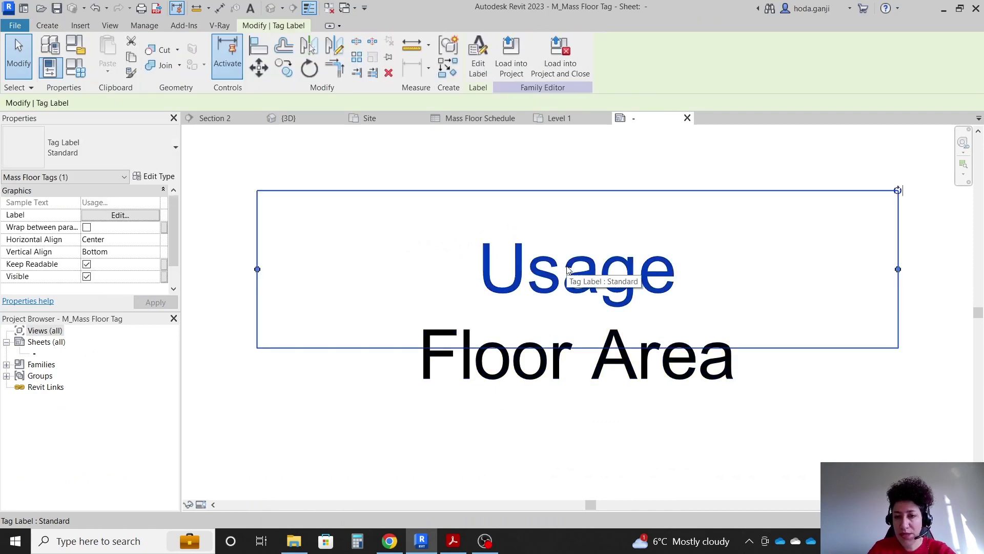
key("Delete")
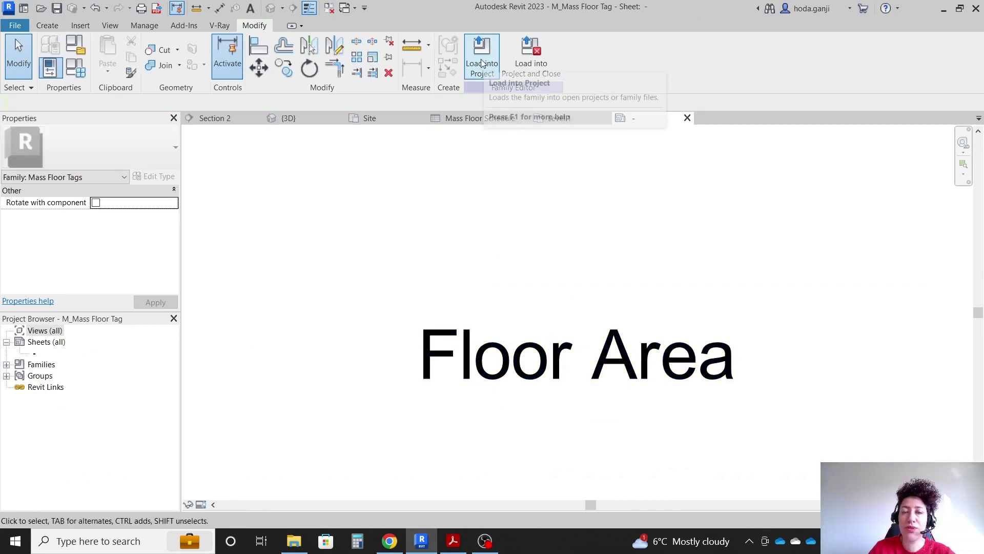
left_click(487, 70)
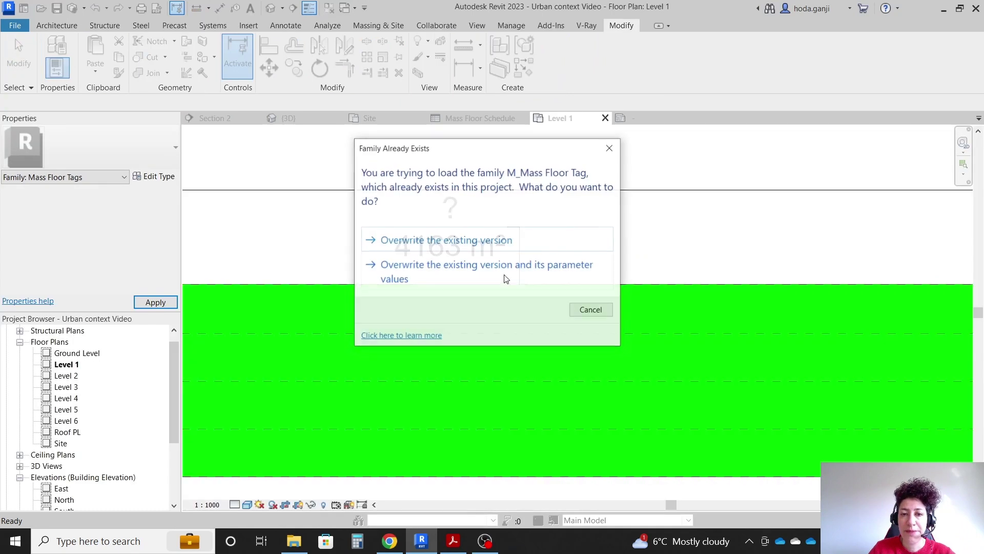
left_click(468, 241)
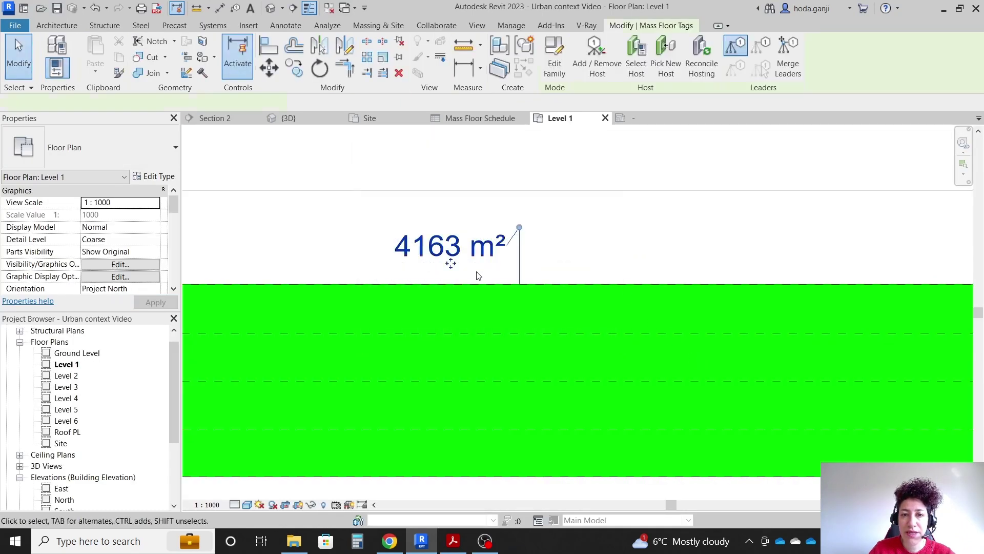
- Move the 4163 m² tag above the mass and straighten its leader down to it
left_click_drag(450, 258, 417, 248)
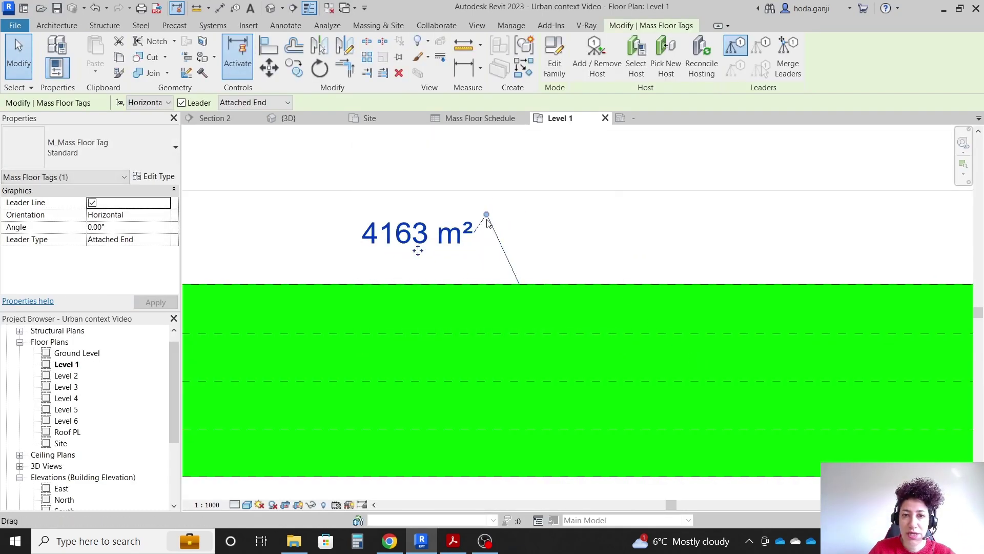
left_click_drag(484, 218, 519, 232)
left_click(532, 244)
scroll(543, 247, "down", 4)
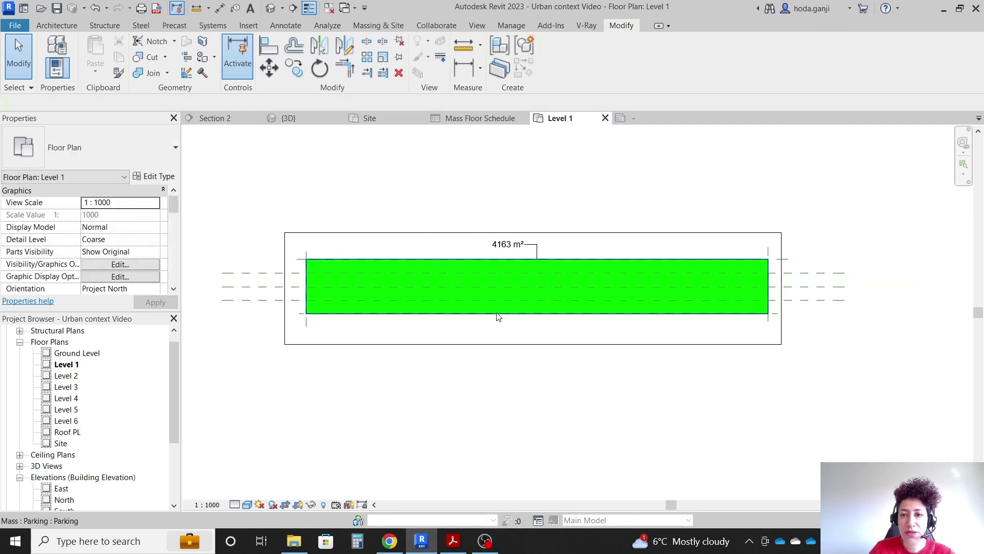
- Open the Level 2 plan and crop it tightly around the parking mass
double_click(75, 376)
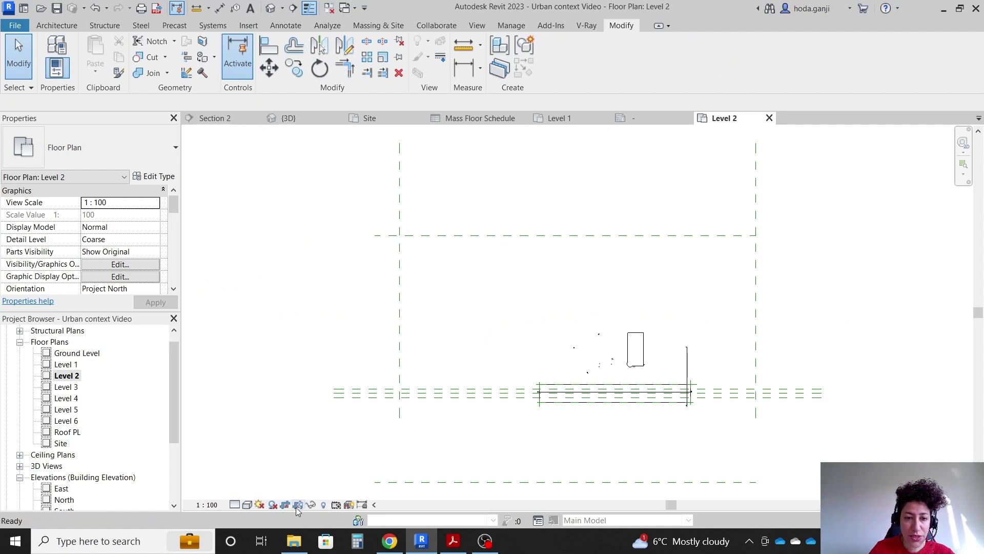
left_click(298, 505)
scroll(328, 358, "down", 2)
left_click(316, 359)
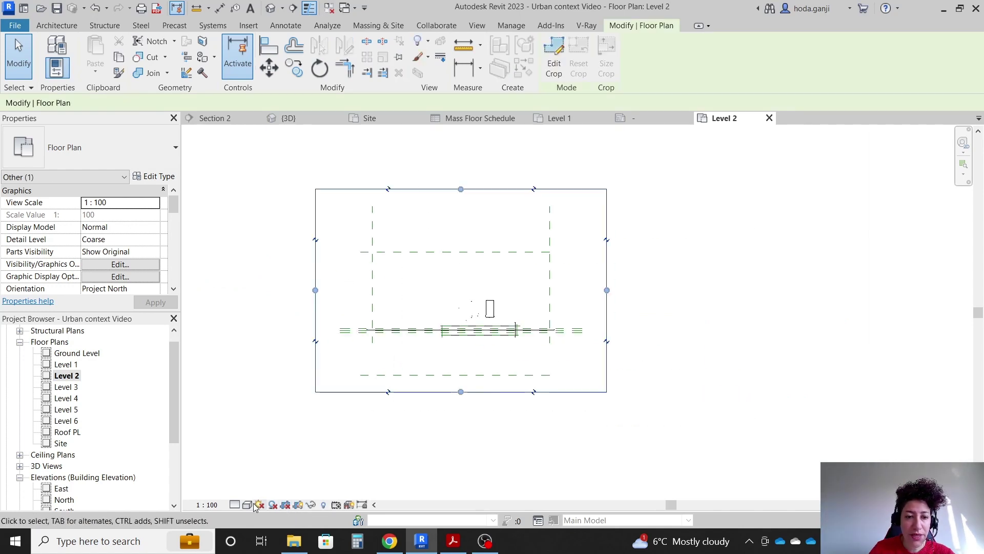
left_click(247, 504)
left_click(277, 452)
left_click_drag(315, 306, 439, 306)
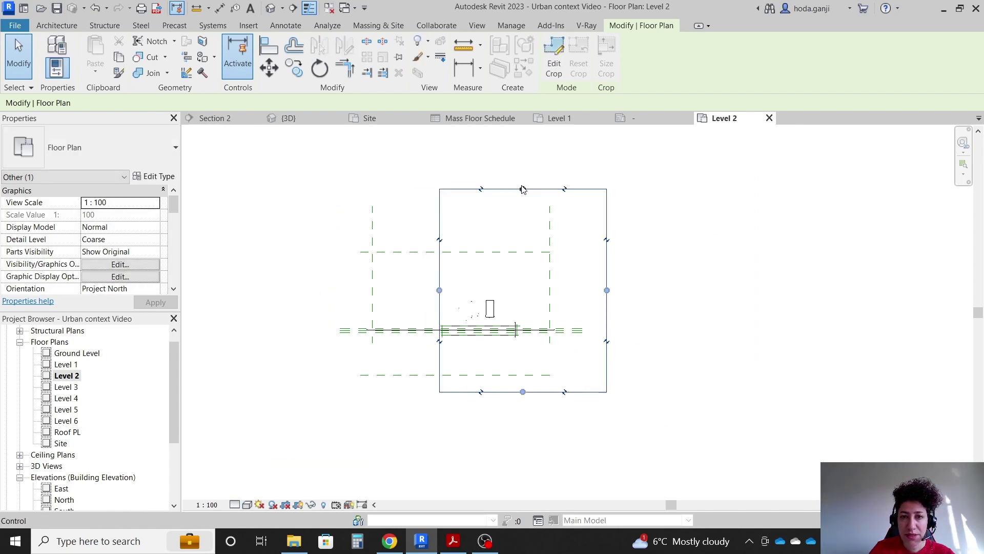
left_click_drag(522, 189, 529, 323)
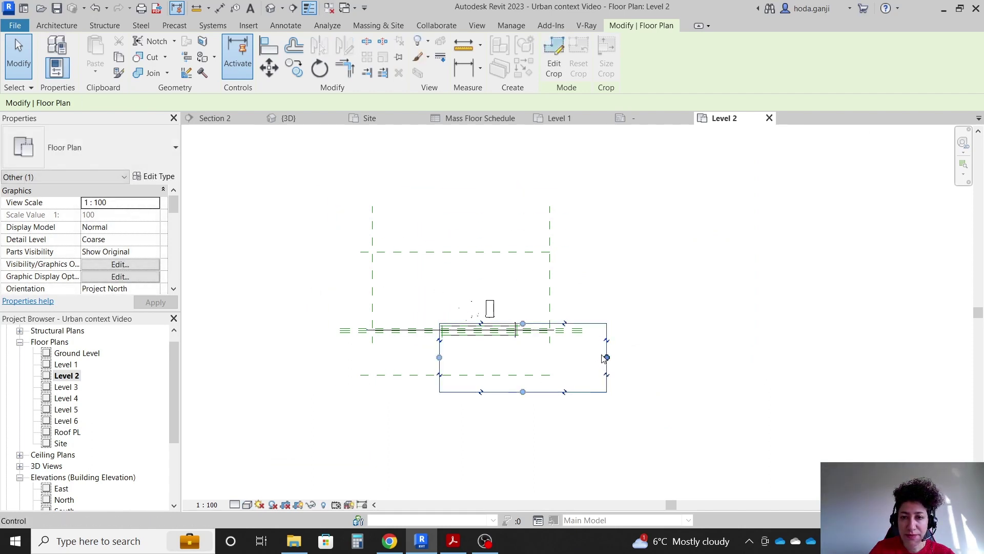
left_click_drag(607, 356, 520, 357)
left_click_drag(479, 322, 485, 338)
- Set Level 2 to Shaded visual style, hide the crop region, and use 1:1000 scale
left_click(253, 505)
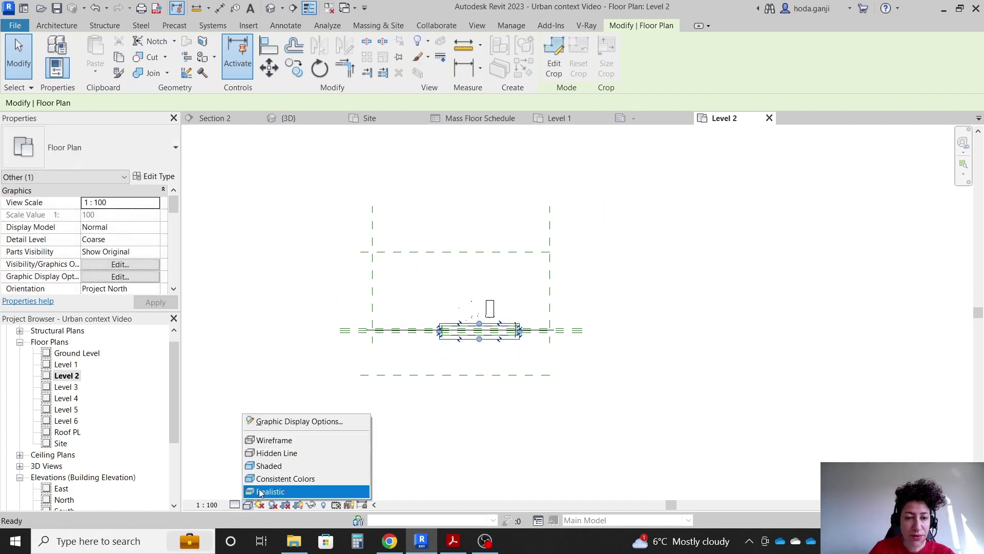
left_click(279, 465)
left_click(287, 505)
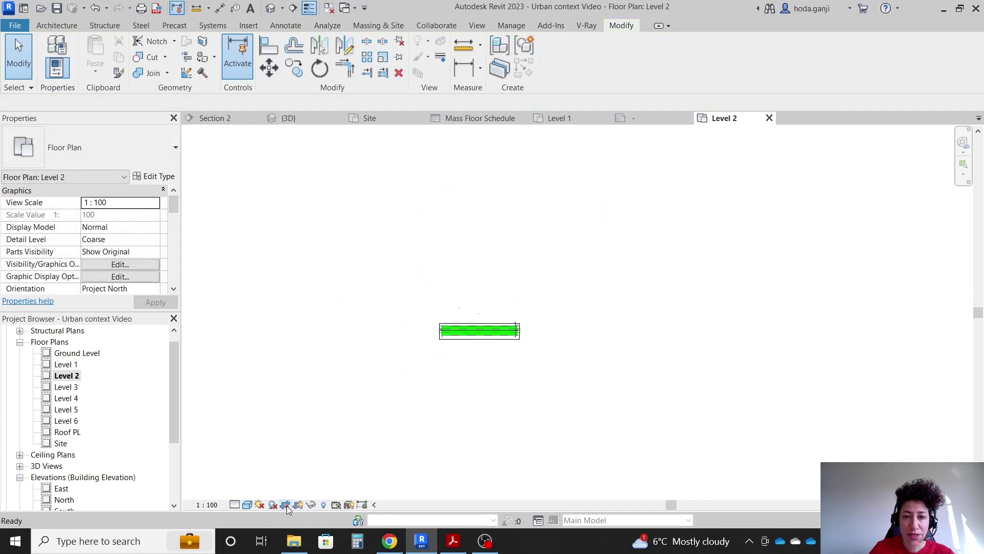
scroll(444, 262, "up", 8)
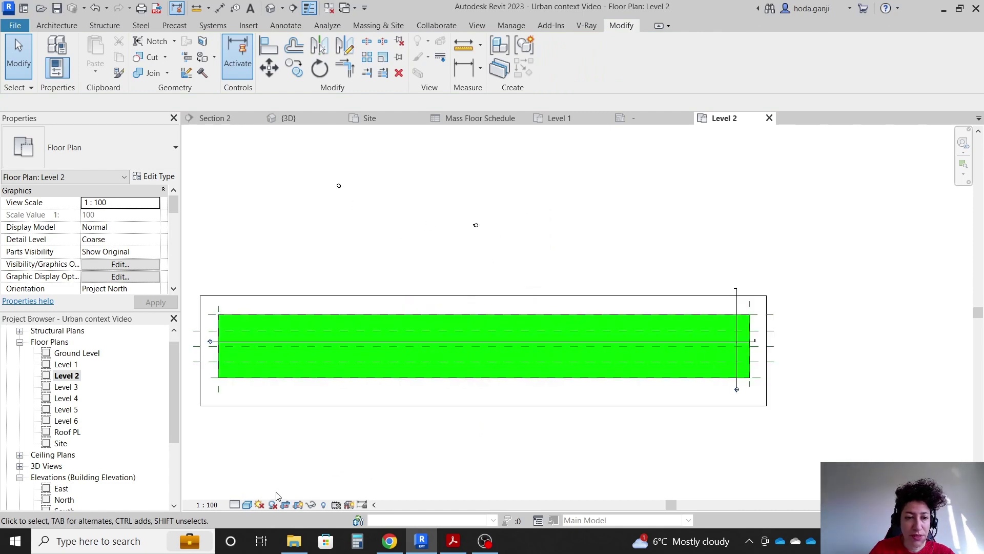
left_click(566, 120)
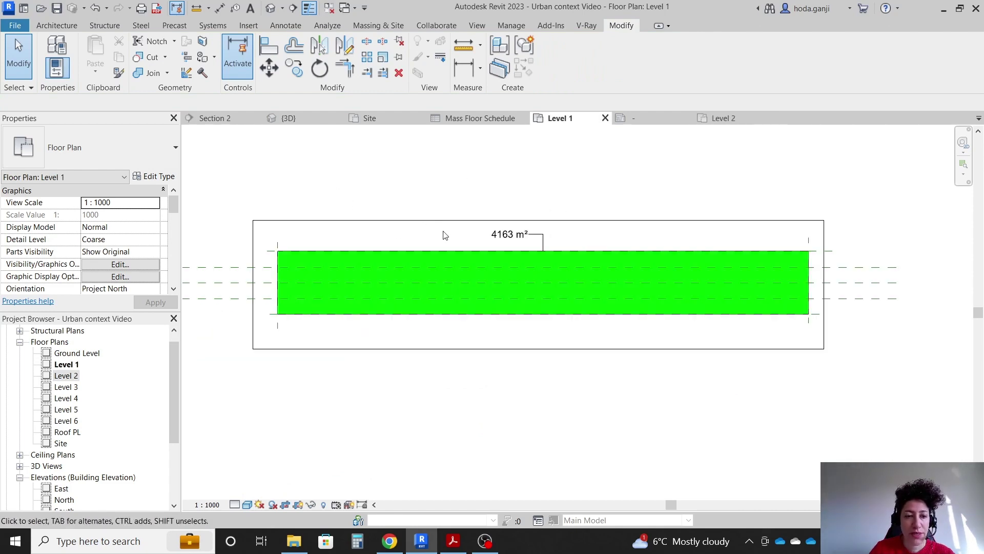
left_click(725, 117)
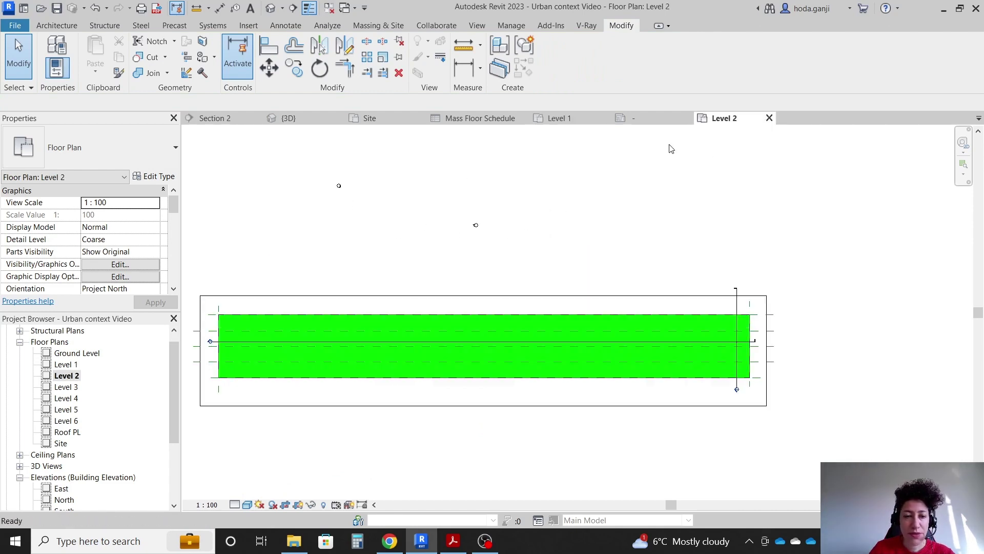
left_click(208, 505)
left_click(231, 467)
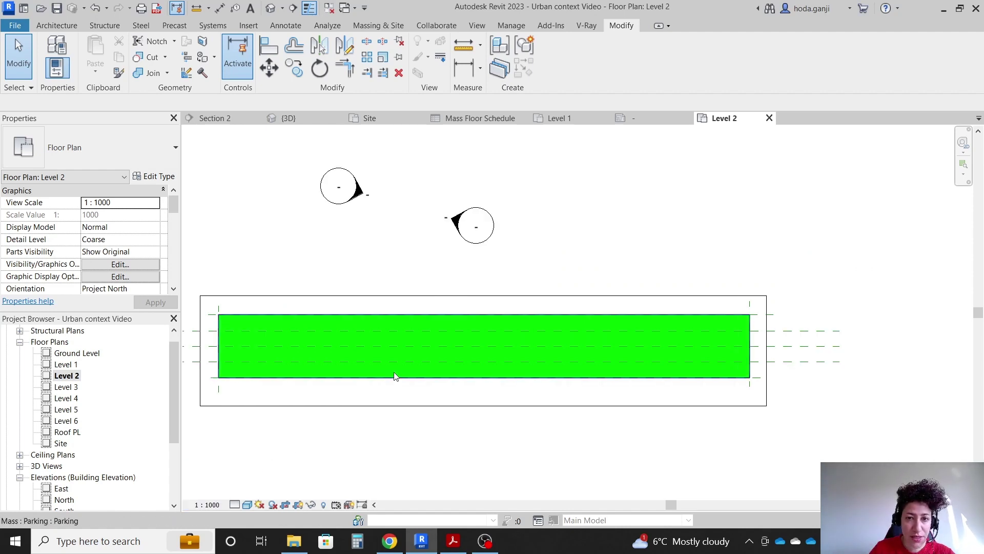
- Hide the elevation markers category in the Level 2 view
left_click_drag(527, 262, 261, 184)
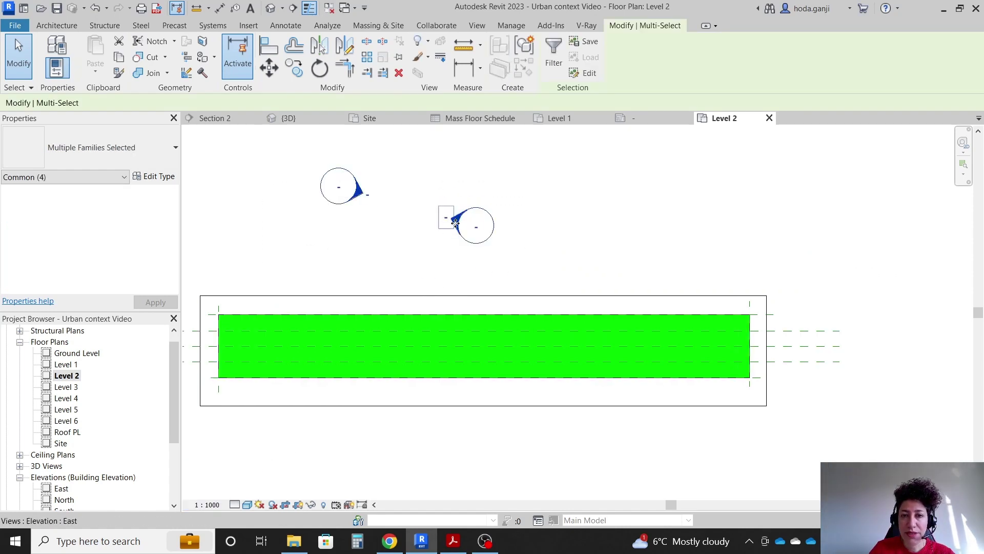
right_click(455, 223)
mouse_move(589, 287)
left_click(712, 300)
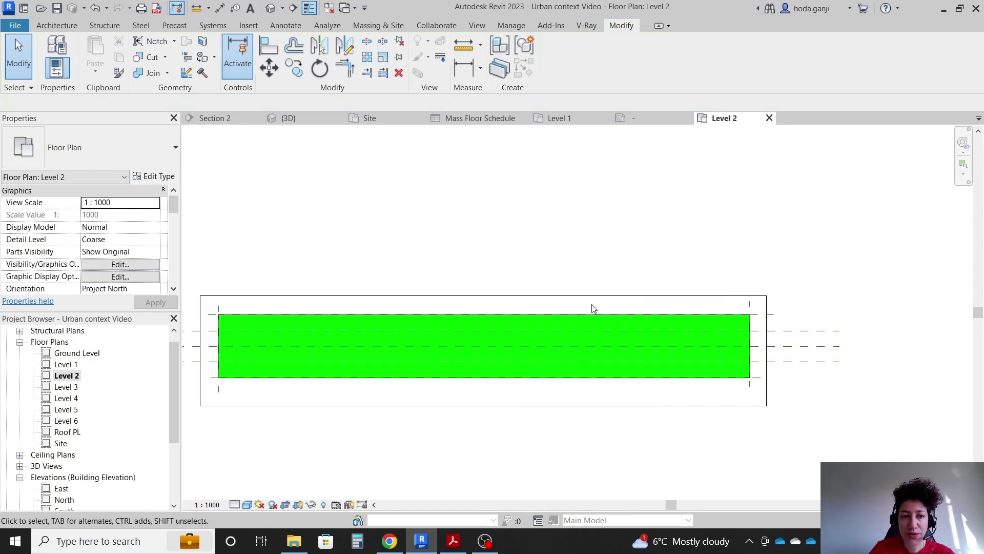
scroll(600, 305, "down", 2)
scroll(399, 324, "up", 2)
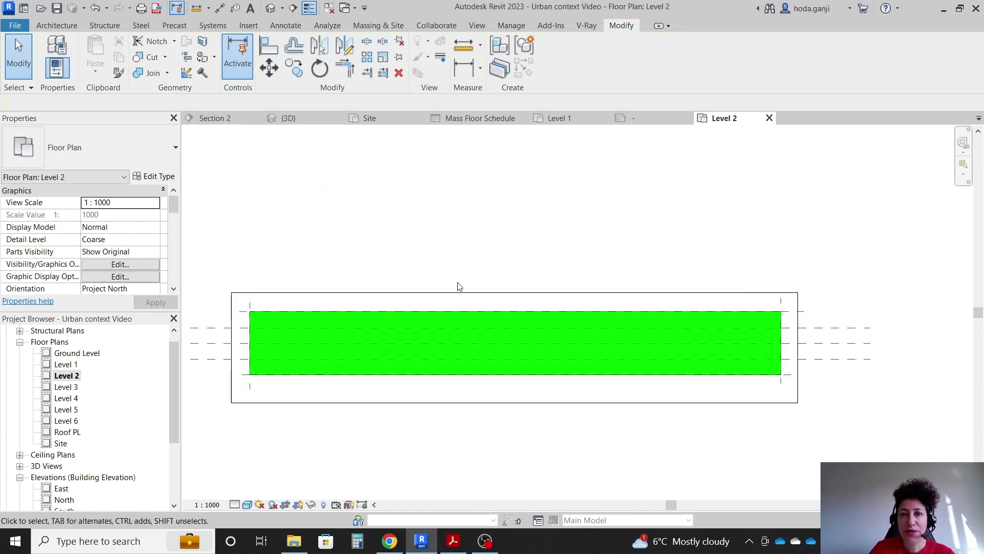
- Tag the Level 2 parking mass floor as 4163 m² above the mass, then switch to the M_Mass Floor Tag family
left_click(281, 24)
left_click(498, 59)
scroll(450, 326, "up", 2)
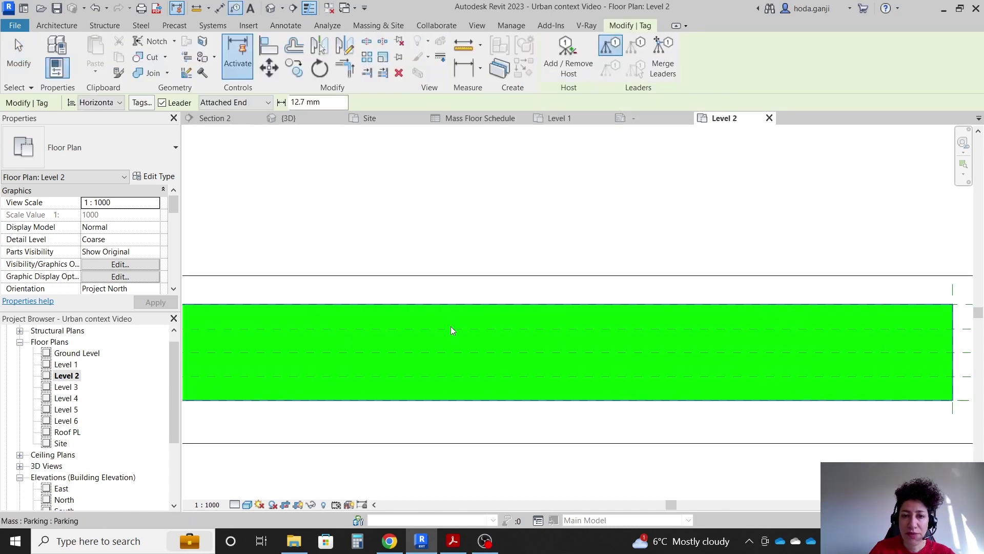
left_click(462, 303)
scroll(533, 279, "up", 2)
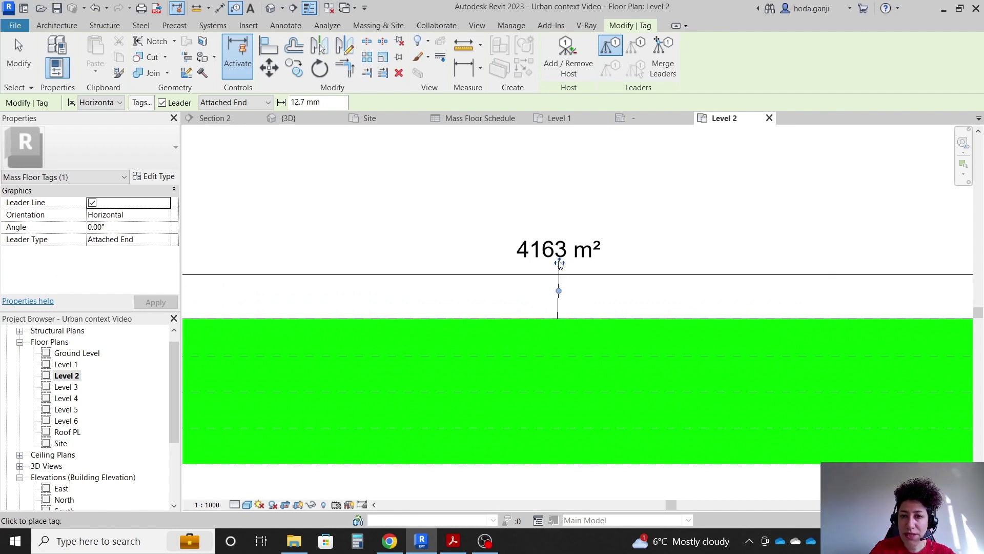
left_click_drag(560, 265, 554, 300)
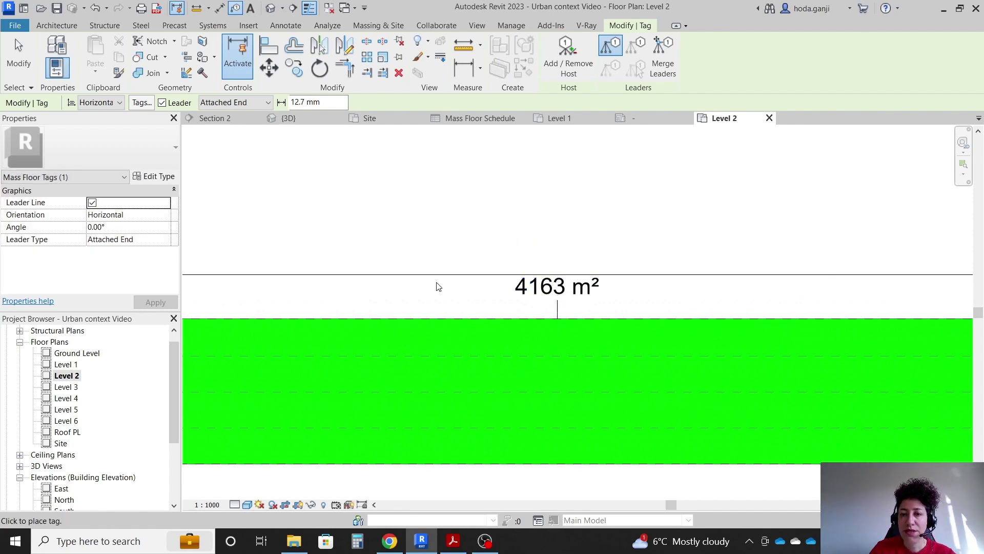
scroll(435, 285, "down", 1)
left_click(651, 119)
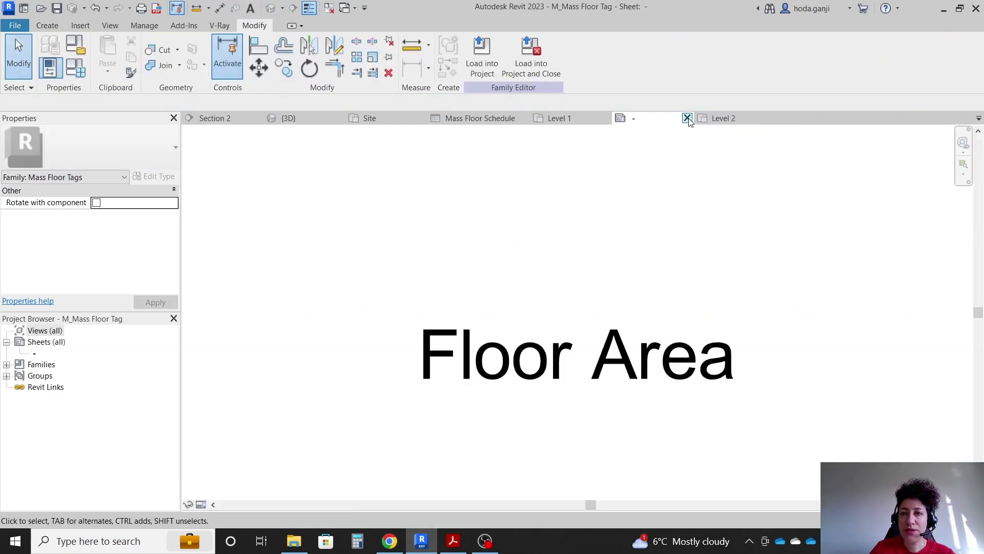
- Close the M_Mass Floor Tag family without saving and zoom into the Section 2 view
left_click(688, 119)
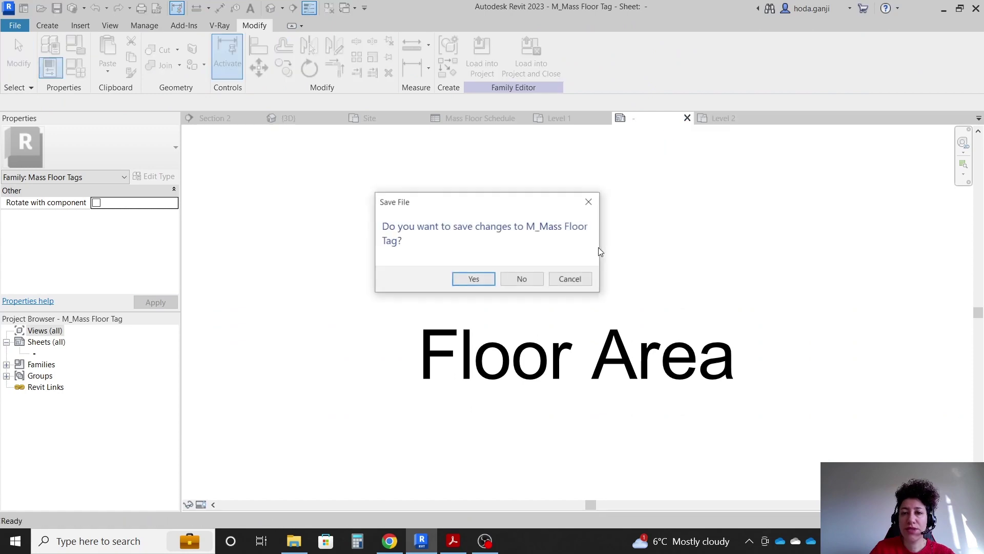
left_click(521, 278)
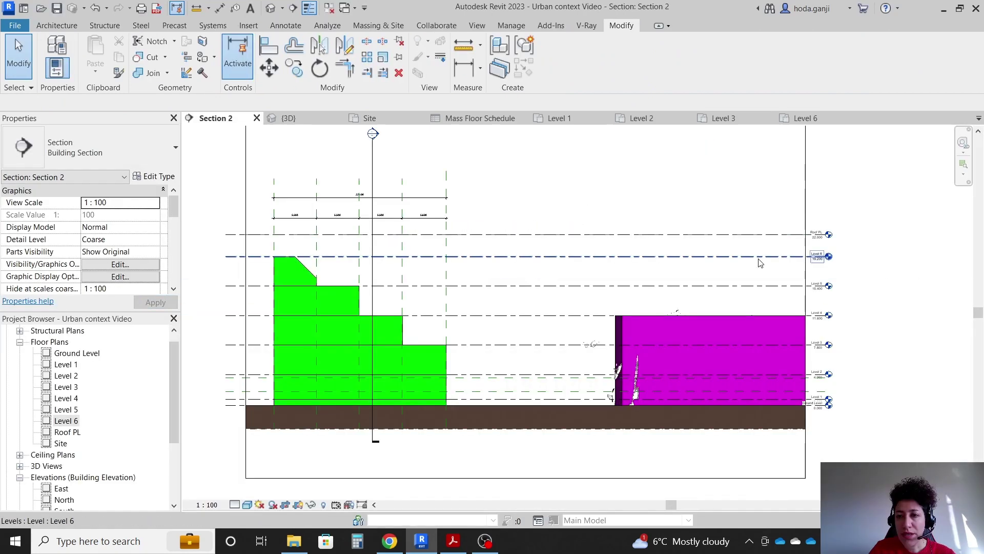
scroll(338, 269, "up", 1)
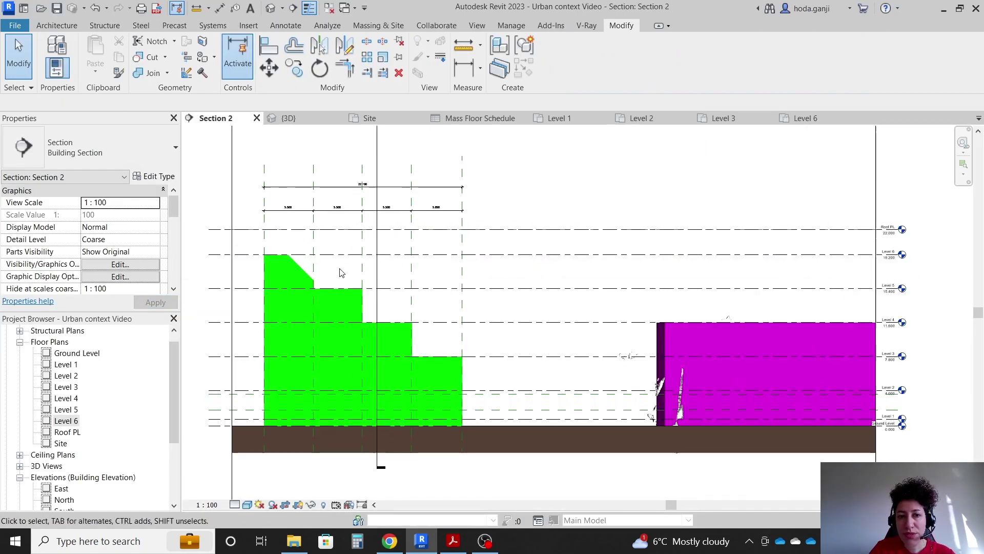
- Set the green stepped mass's floors to Levels 1 through 5, leaving Level 6 off
left_click(294, 260)
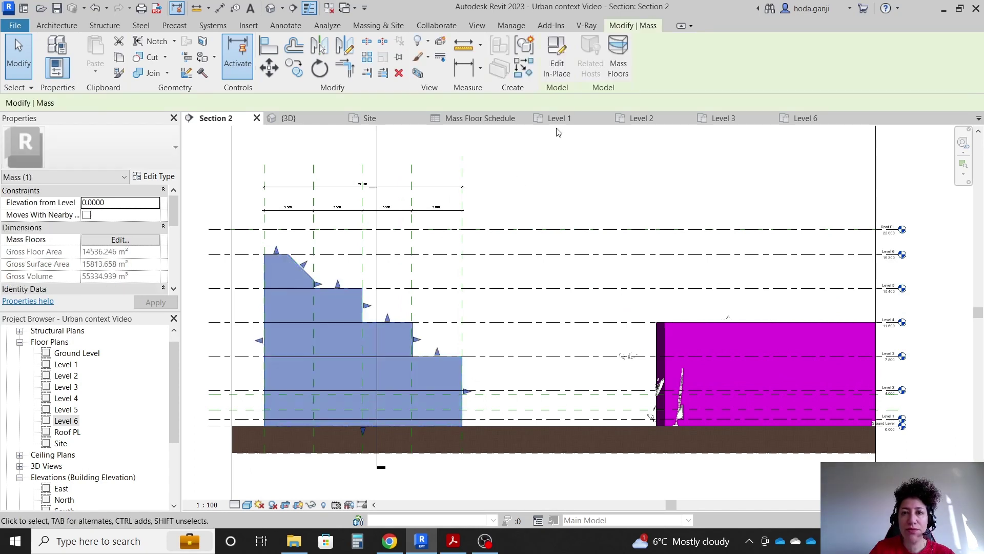
left_click(619, 59)
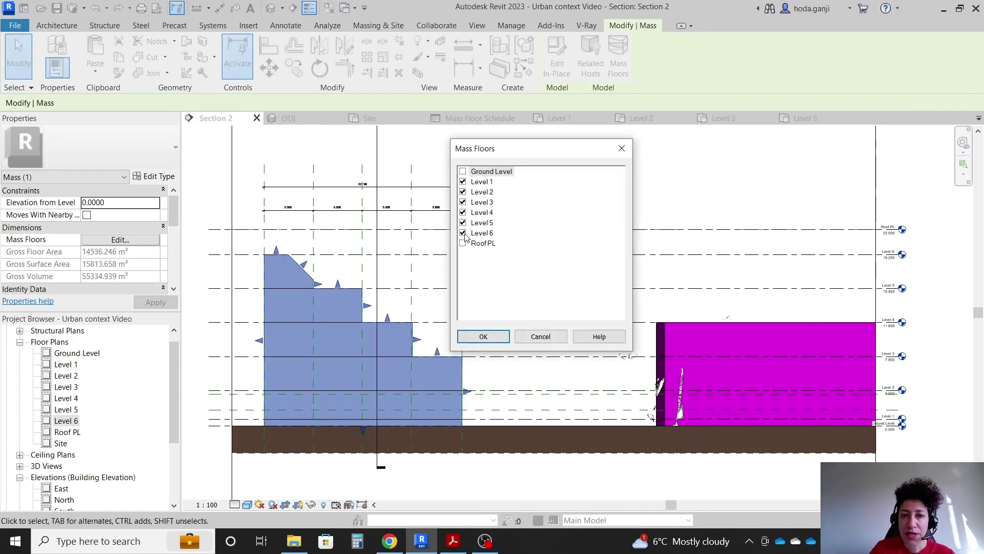
left_click(483, 336)
left_click(533, 183)
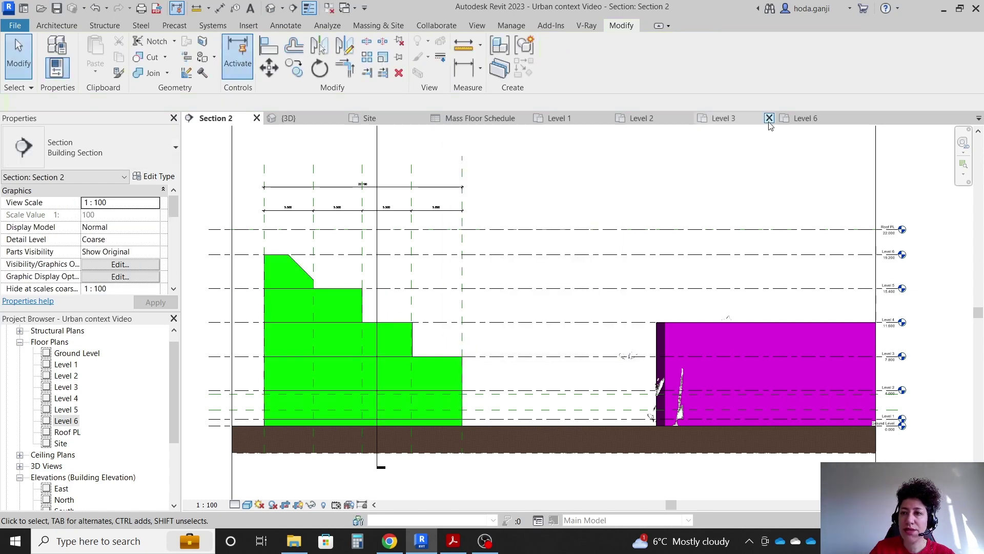
- Open the Level 5 plan and crop it tightly around the parking mass
double_click(66, 409)
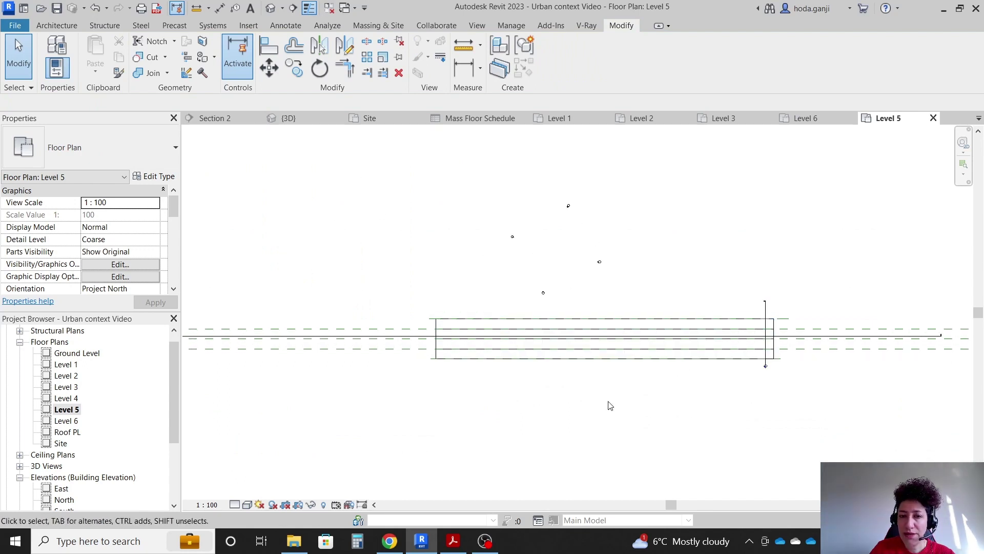
left_click(283, 505)
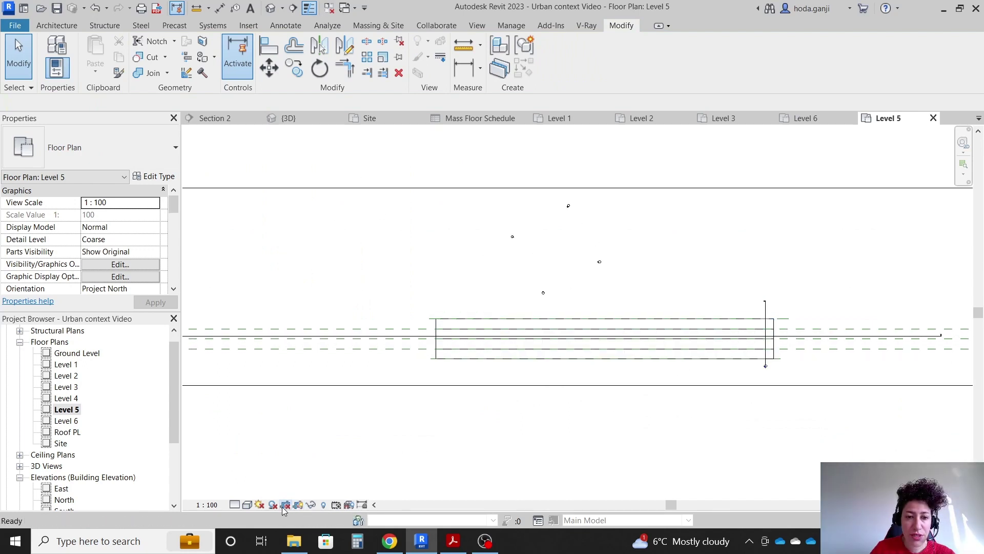
scroll(374, 378, "down", 5)
left_click(263, 334)
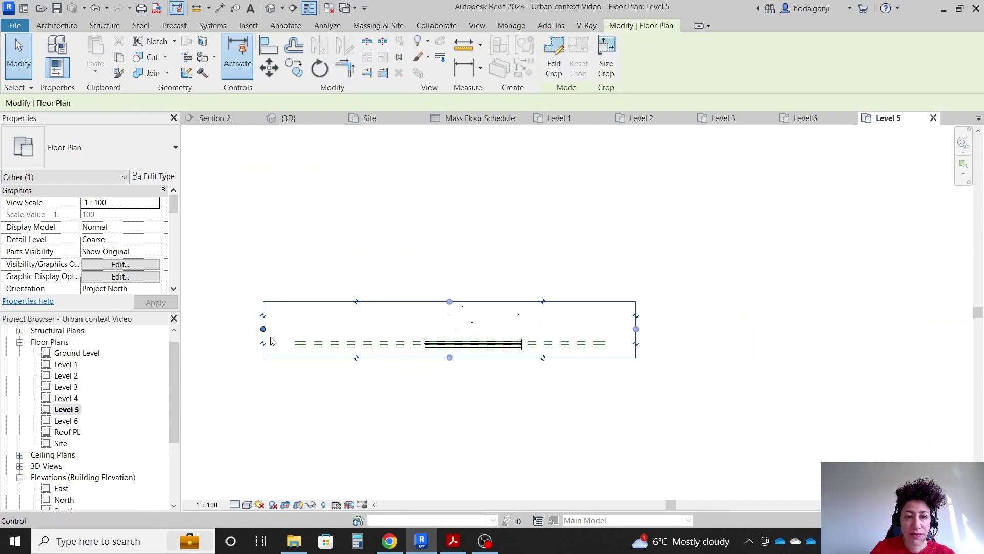
left_click_drag(424, 349, 424, 349)
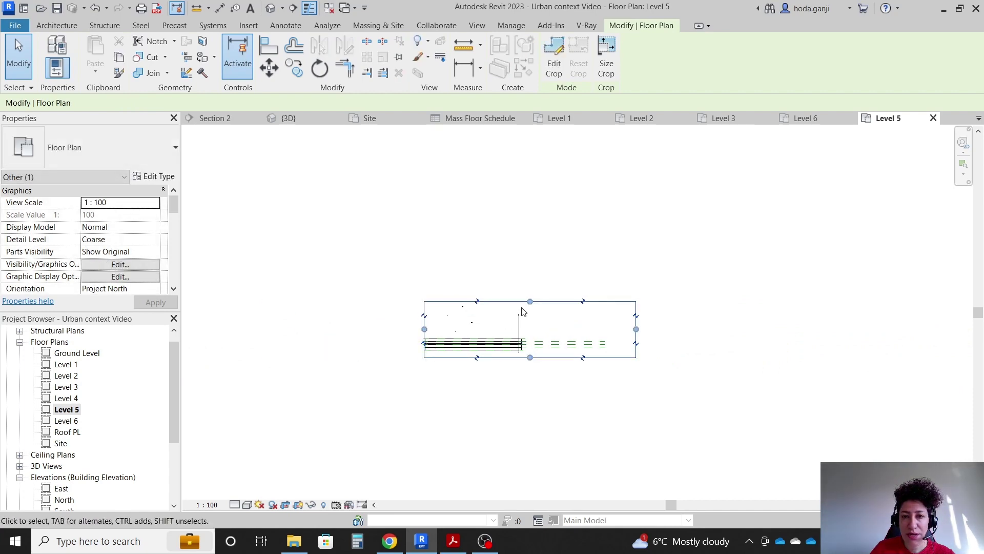
left_click_drag(520, 302, 521, 337)
left_click_drag(632, 350, 527, 356)
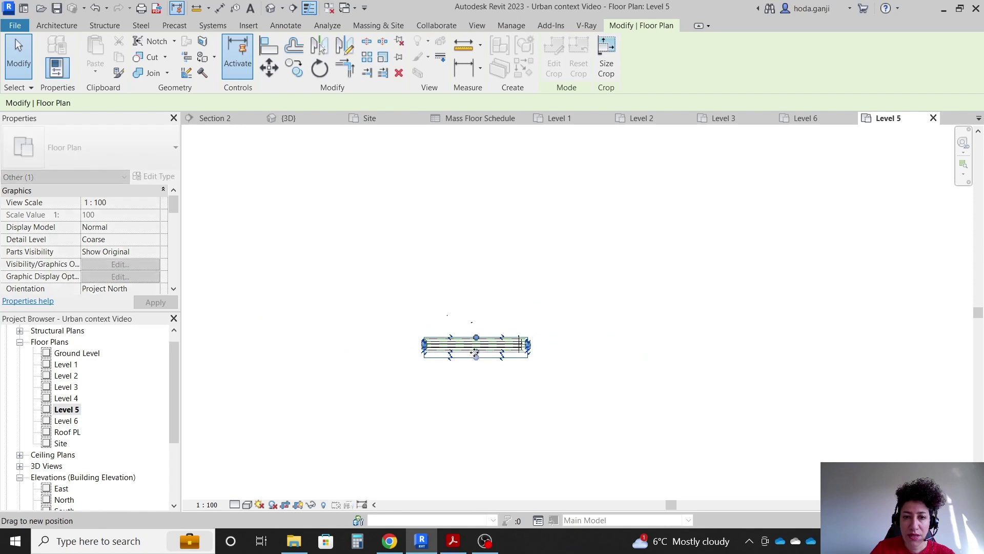
key("Escape")
- Set the Level 5 plan to 1:1000 scale with Shaded visual style
left_click(219, 506)
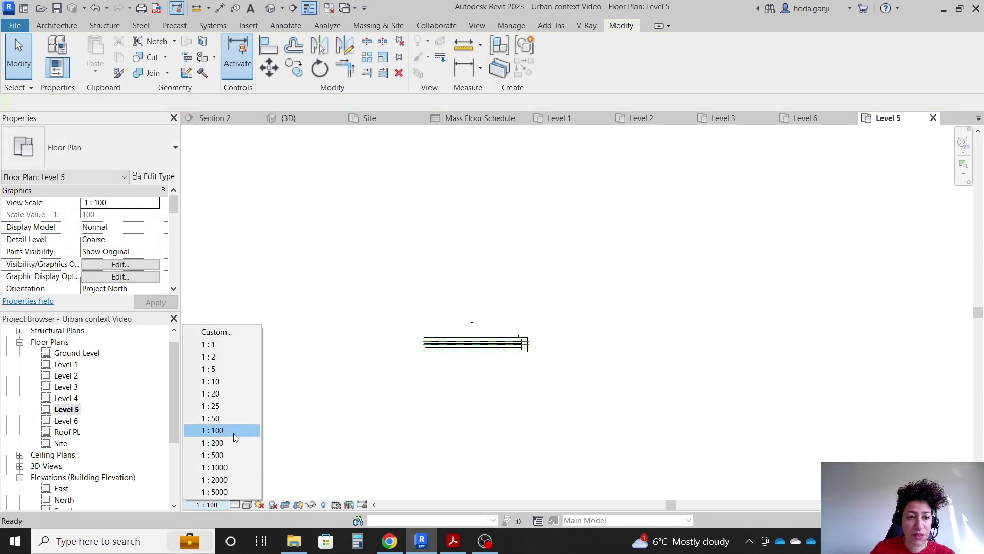
left_click(238, 467)
left_click(247, 504)
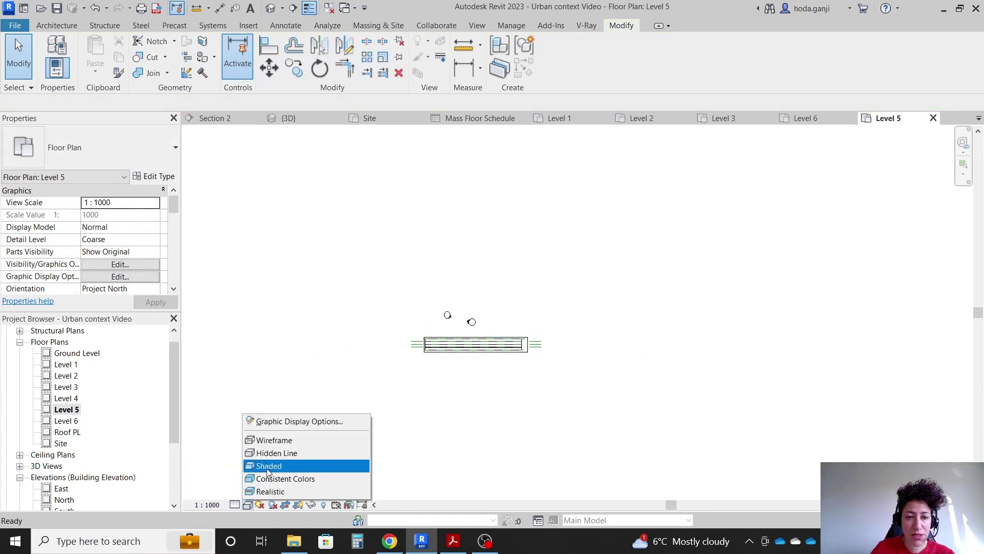
left_click(259, 464)
- Hide both elevation markers in the Level 5 view
scroll(477, 337, "up", 3)
left_click_drag(576, 222, 353, 303)
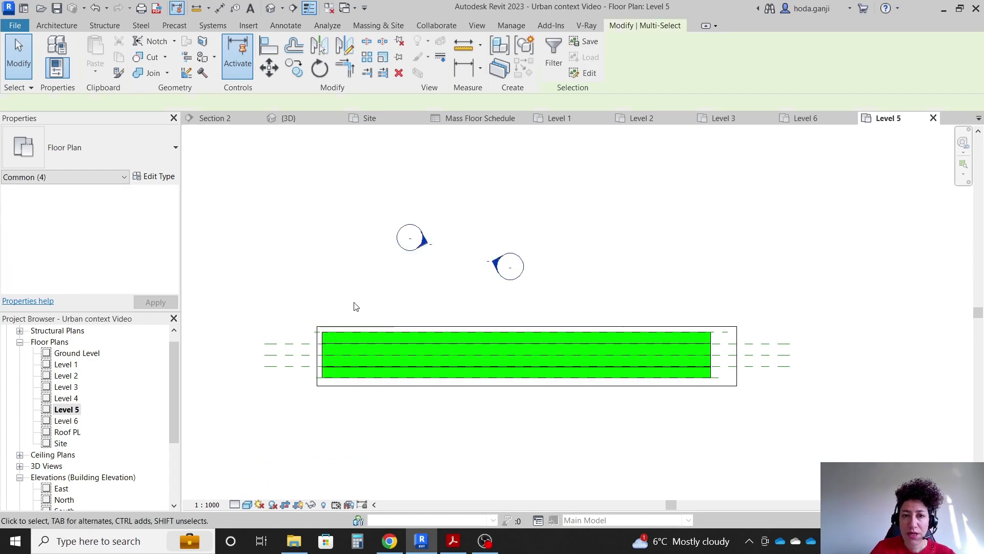
right_click(506, 267)
mouse_move(640, 317)
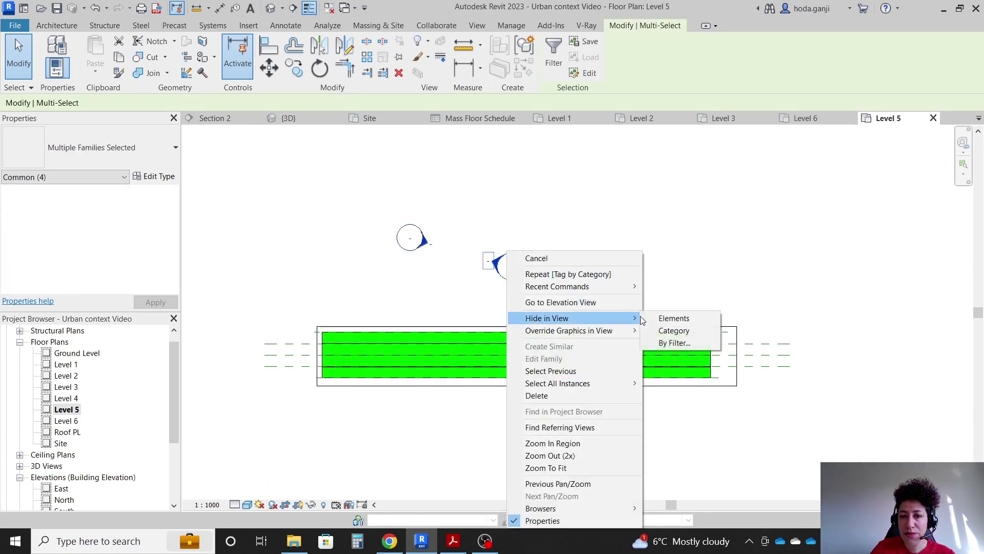
left_click(666, 330)
scroll(536, 357, "up", 2)
- Tag the Level 5 mass floor as 1032 m² and place the tag beside its left end
left_click(285, 25)
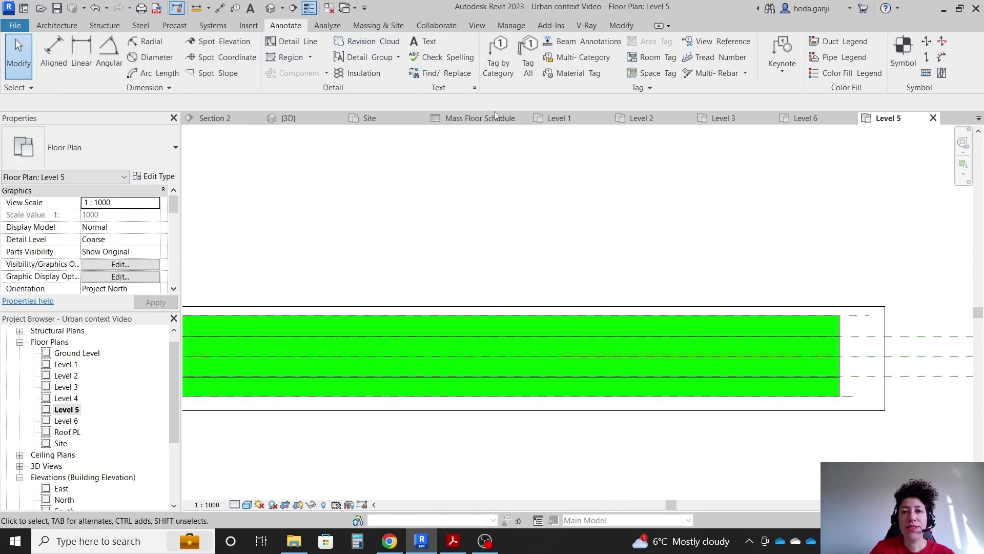
left_click(503, 65)
scroll(448, 358, "up", 2)
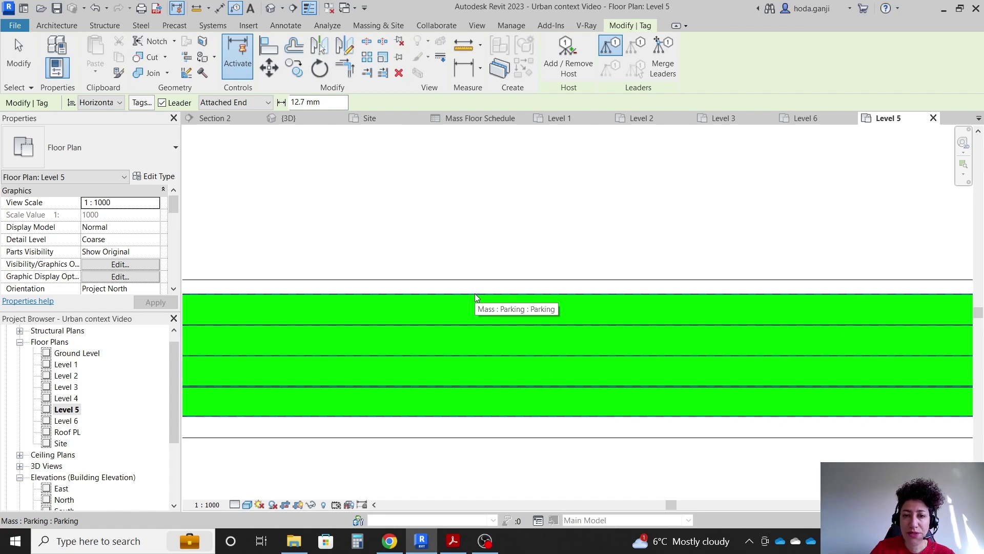
scroll(517, 342, "down", 2)
scroll(351, 377, "up", 2)
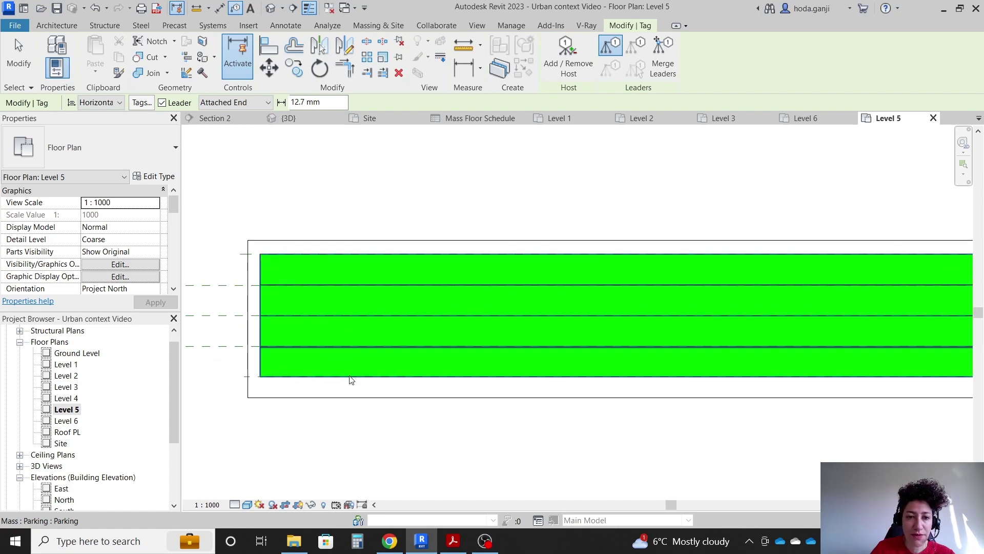
left_click(351, 379)
key("Escape")
middle_click_drag(350, 380, 441, 369)
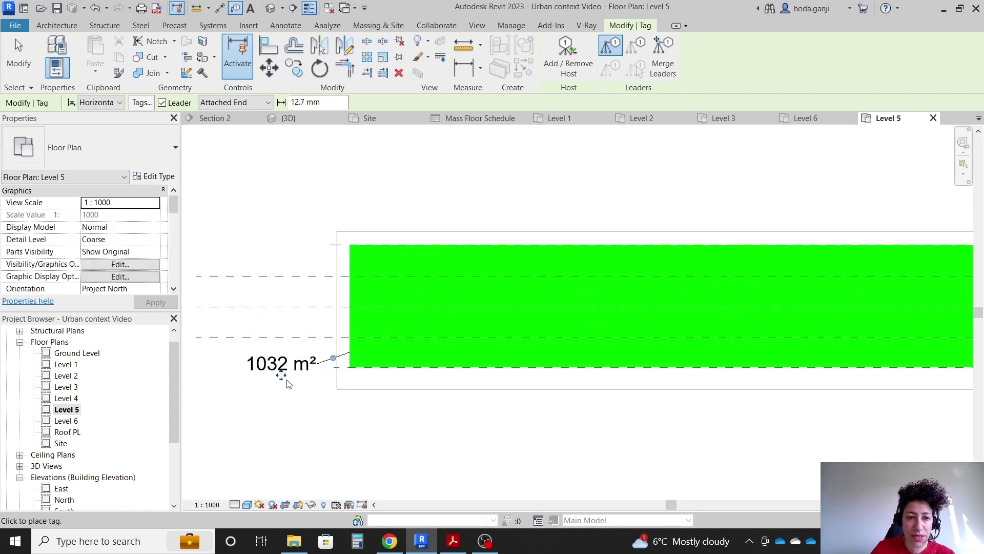
mouse_move(280, 375)
left_mouse_down()
mouse_move(383, 391)
mouse_move(321, 383)
mouse_move(302, 367)
left_mouse_up()
key("Escape")
- Switch to the Mass Floor Schedule, totalling 14536 m²
left_click(337, 310)
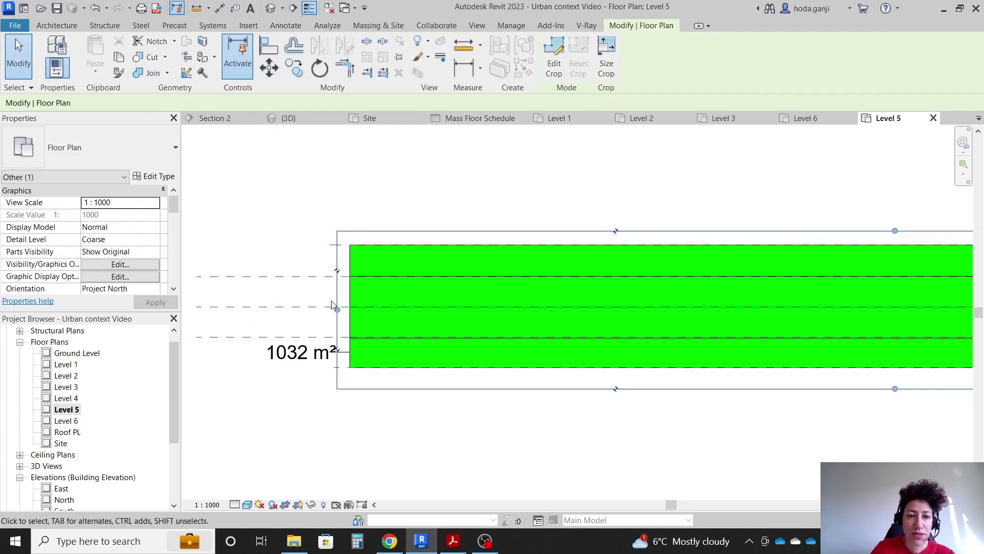
left_click(641, 118)
left_click(480, 118)
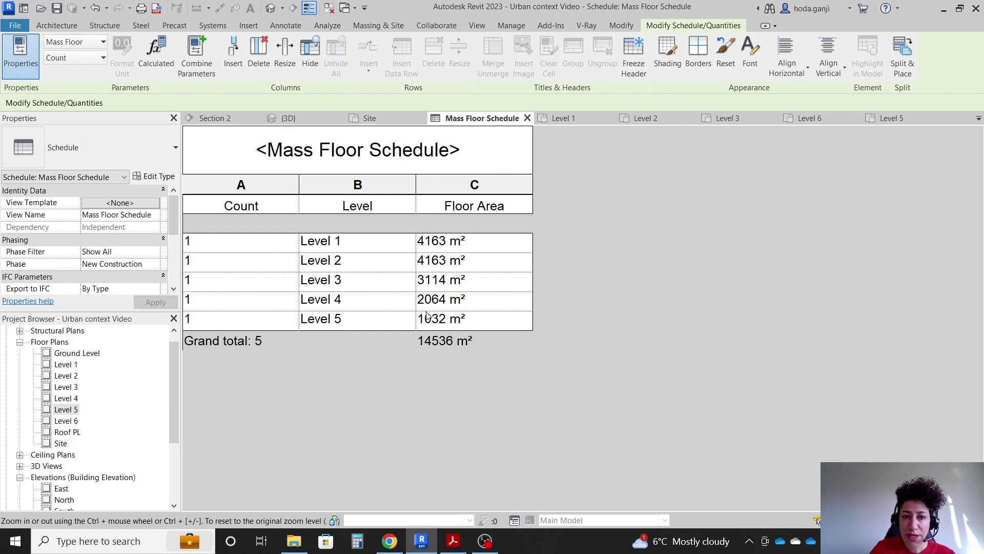
- Return to the Level 5 floor plan showing the mass floor's 1032 m² area tag
left_click(889, 119)
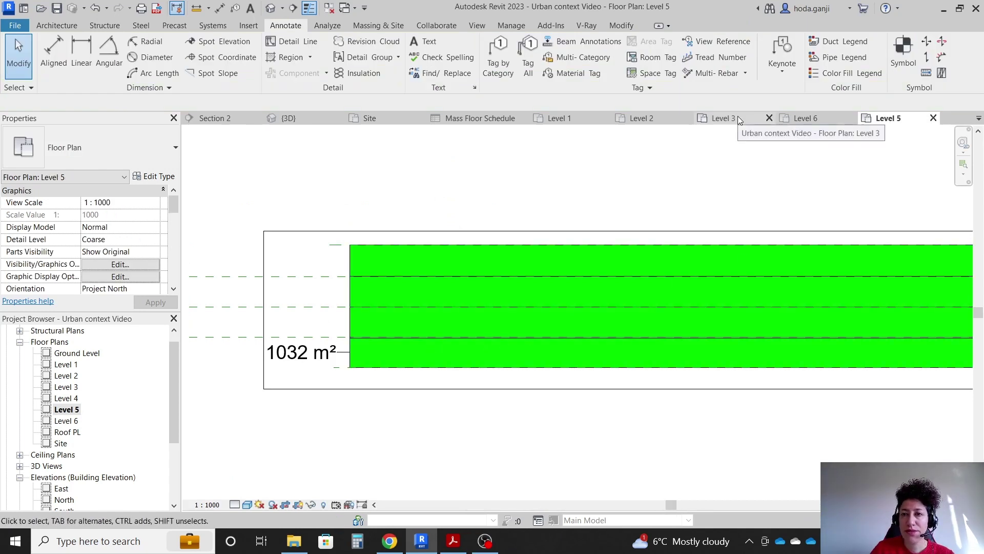
- Trim all four Level 3 crop edges tightly around the mass and turn Crop View on
left_click(720, 119)
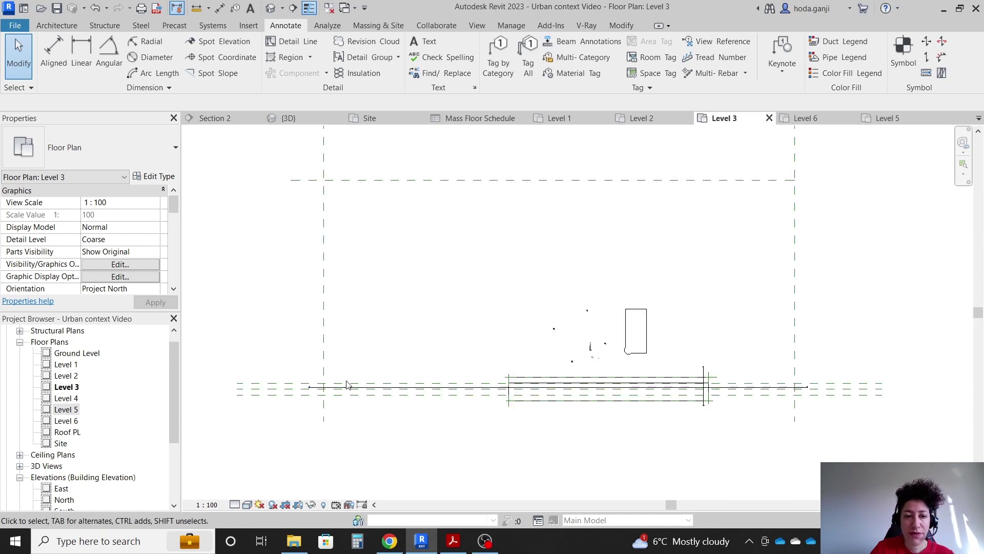
left_click(285, 505)
scroll(301, 334, "down", 3)
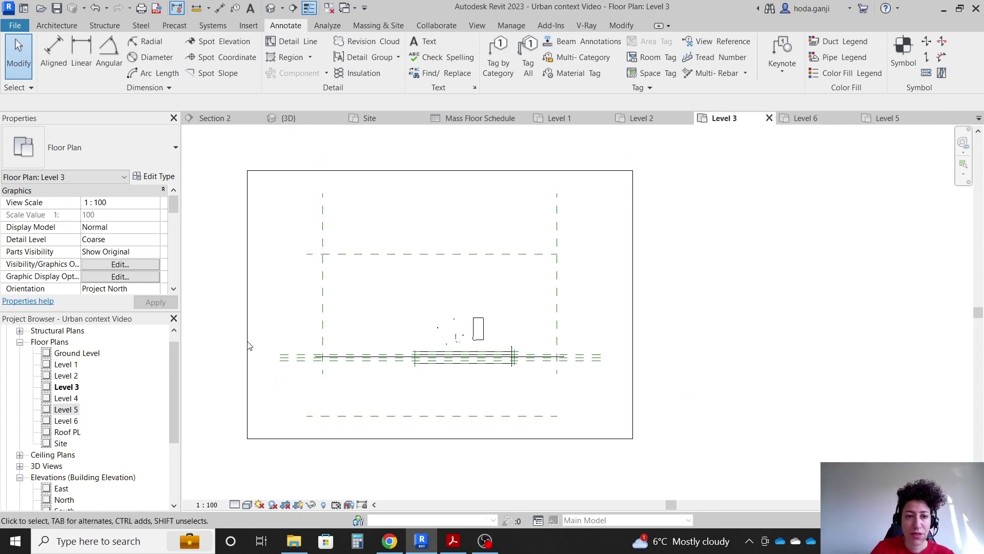
left_click(248, 344)
left_click_drag(248, 306, 409, 307)
left_click_drag(632, 305, 520, 305)
left_click_drag(463, 439, 464, 367)
left_click_drag(463, 170, 464, 345)
left_click(392, 454)
key("z")
key("f")
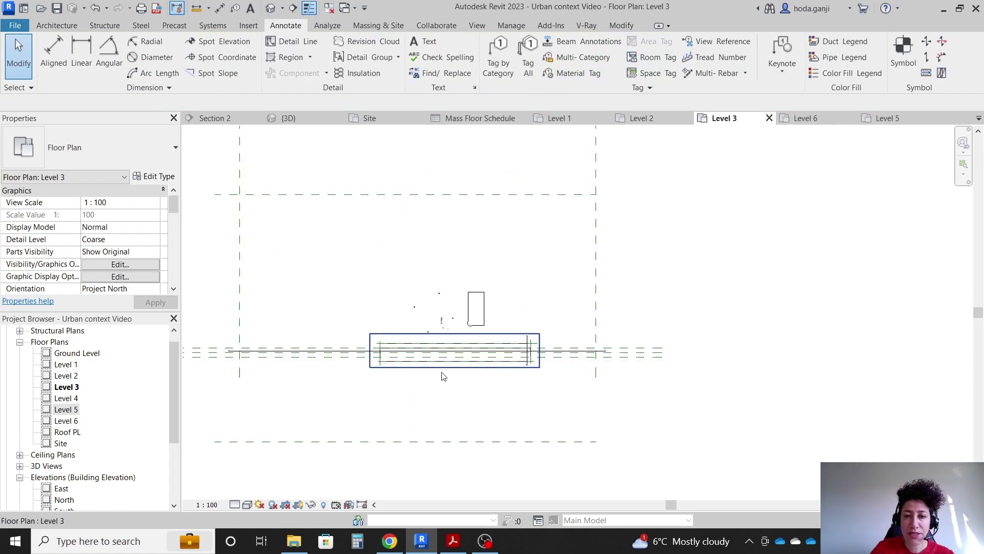
left_click(289, 506)
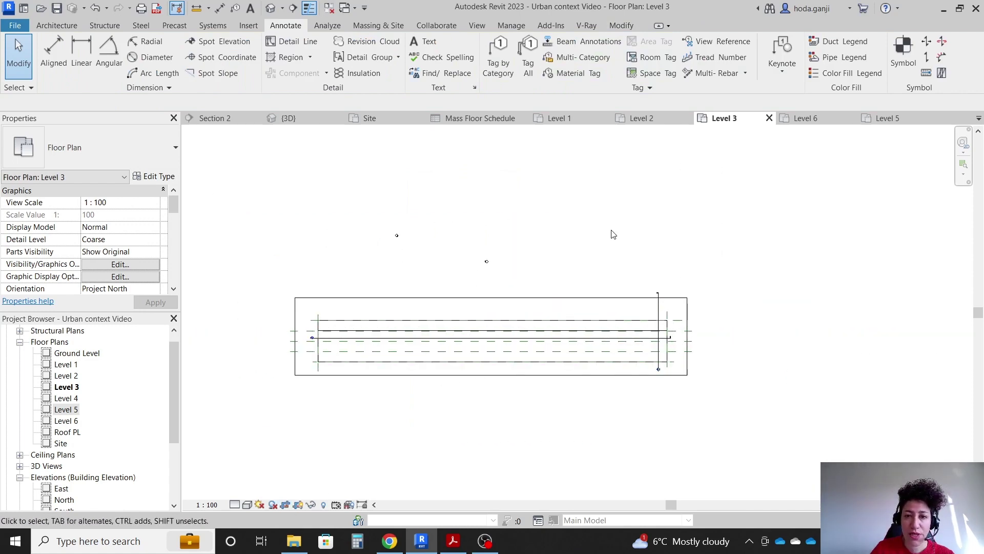
- Show the Level 1 floor plan zoomed to fit, with its 4163 m² mass floor tag
left_click(559, 117)
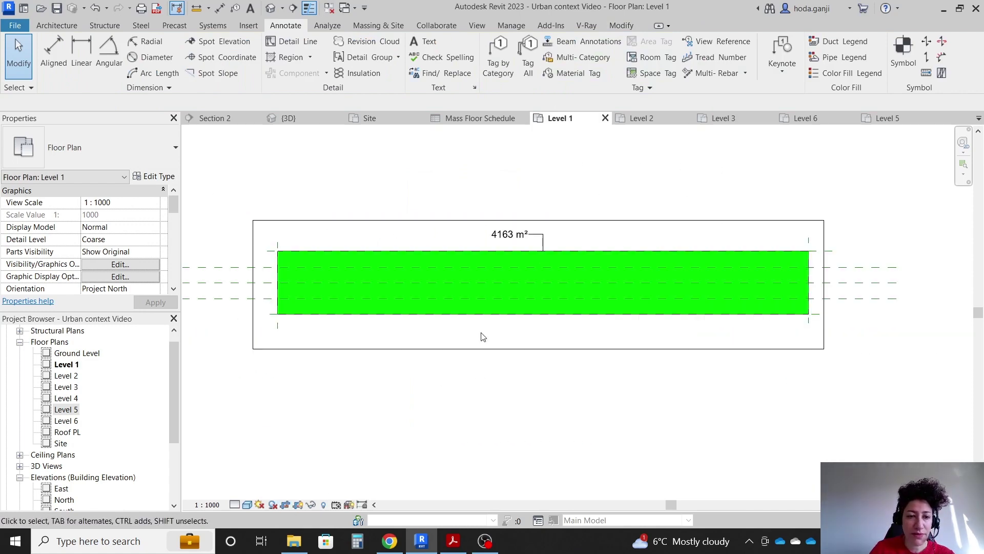
key("z")
key("f")
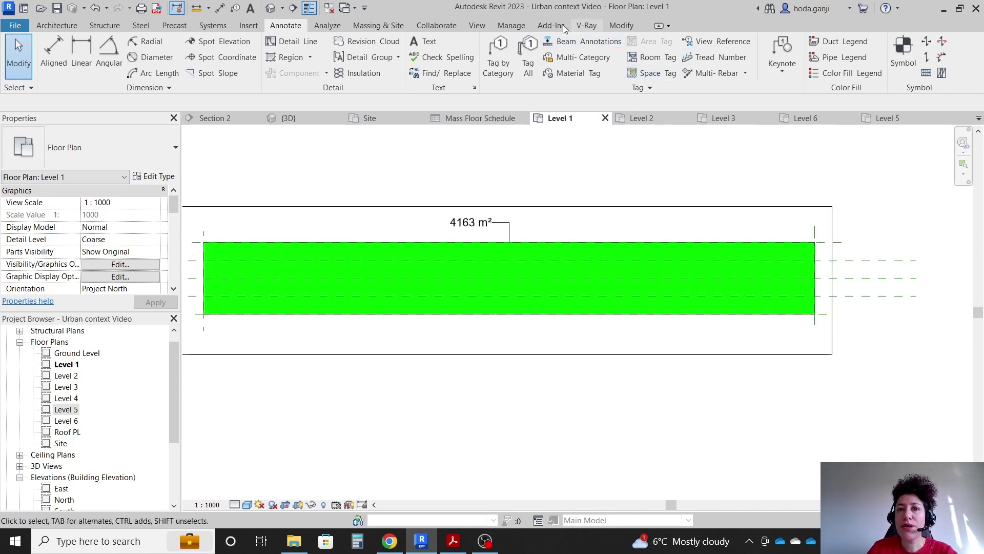
- Create a view template named 'Floor Plans' from the Level 1 plan's current settings
left_click(511, 26)
left_click(477, 26)
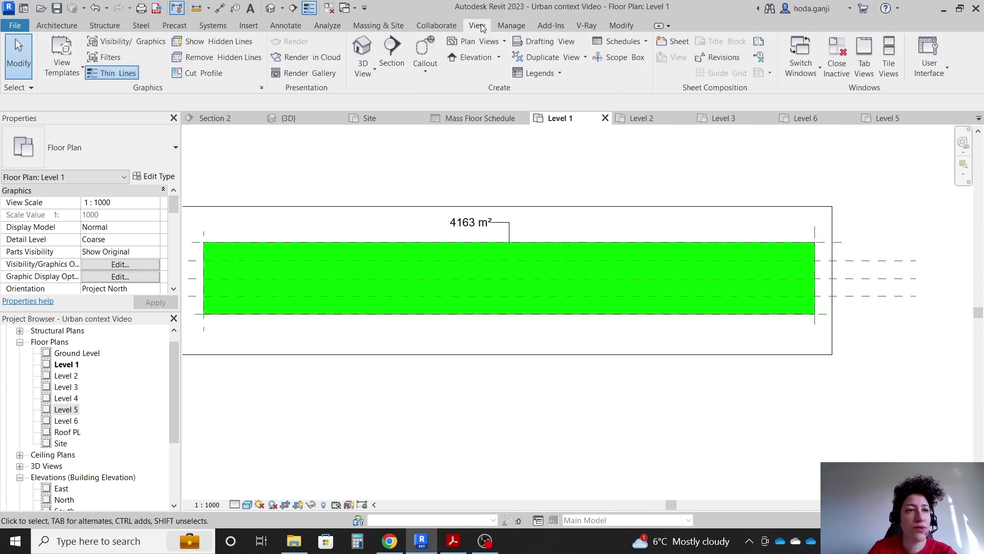
left_click(76, 75)
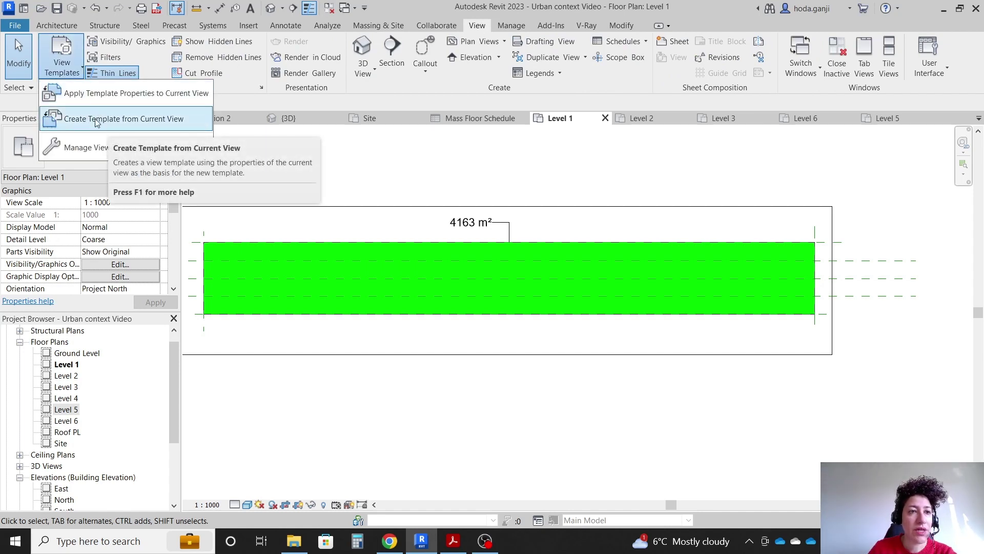
left_click(148, 121)
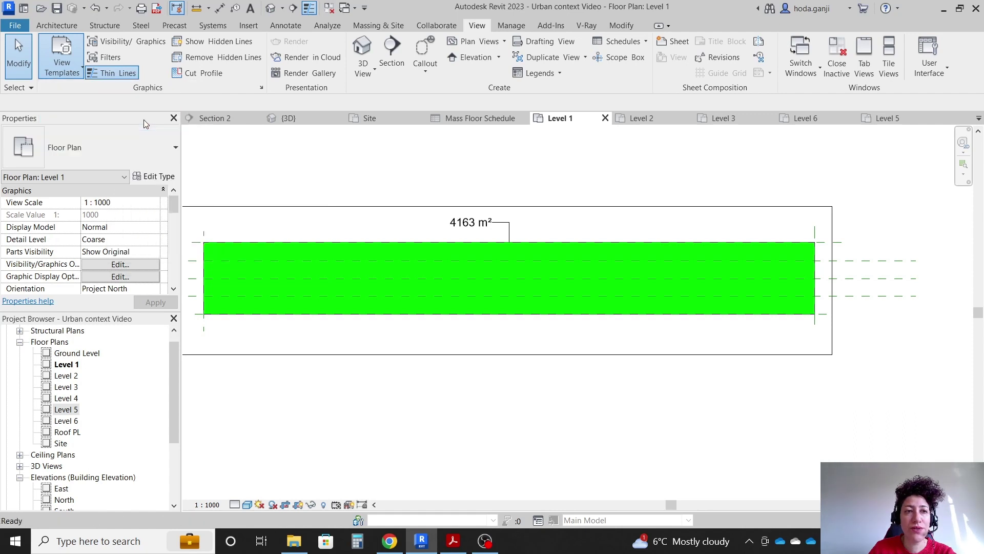
left_click_drag(500, 226, 314, 250)
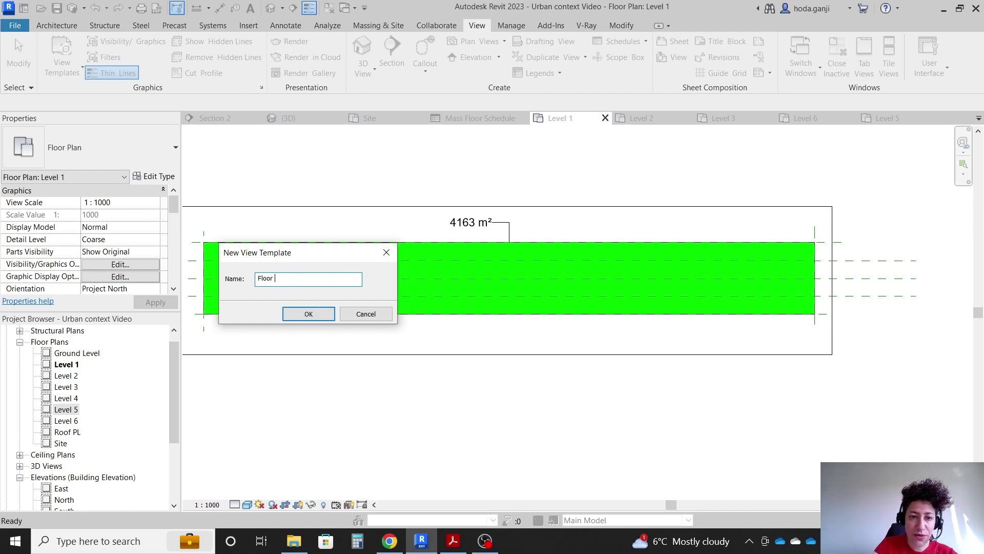
left_click(316, 312)
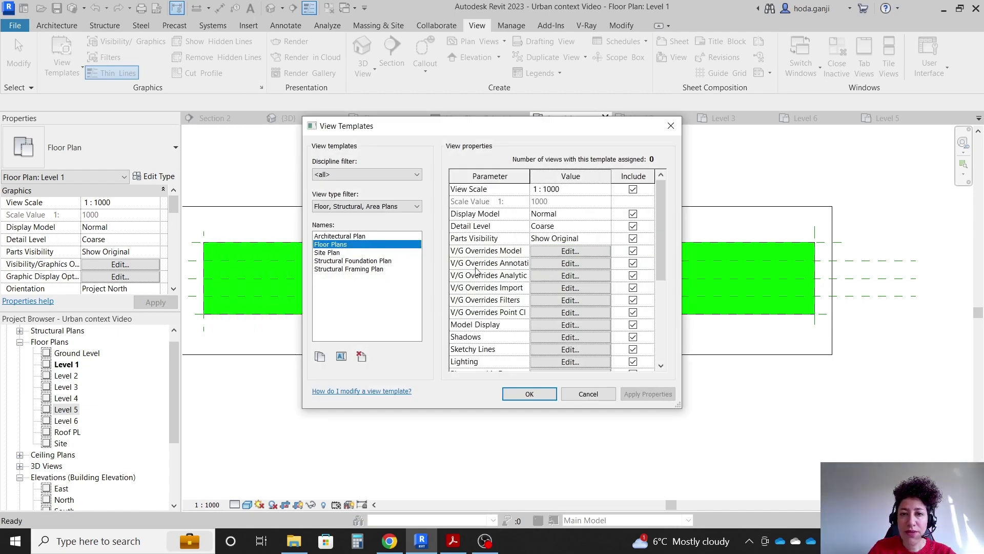
left_click(531, 393)
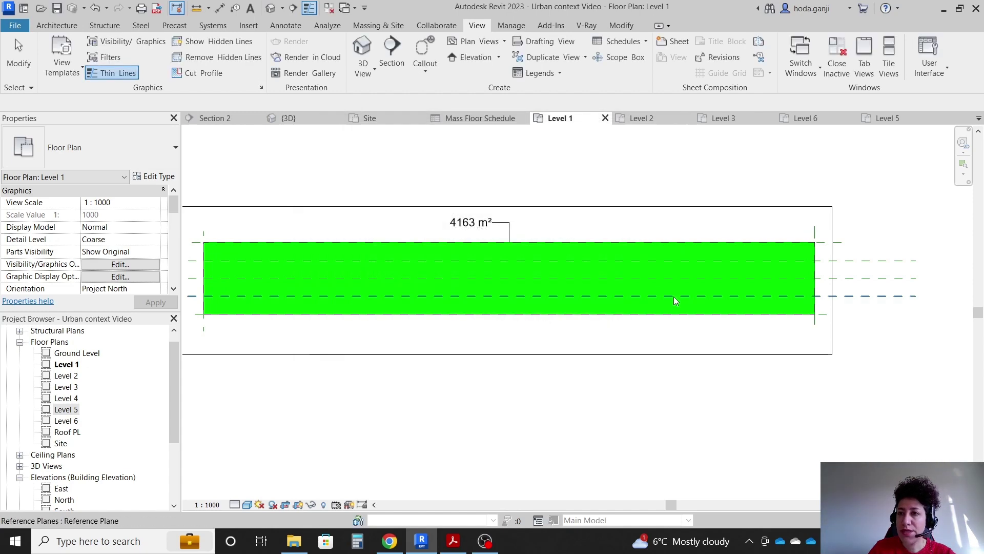
left_click(736, 119)
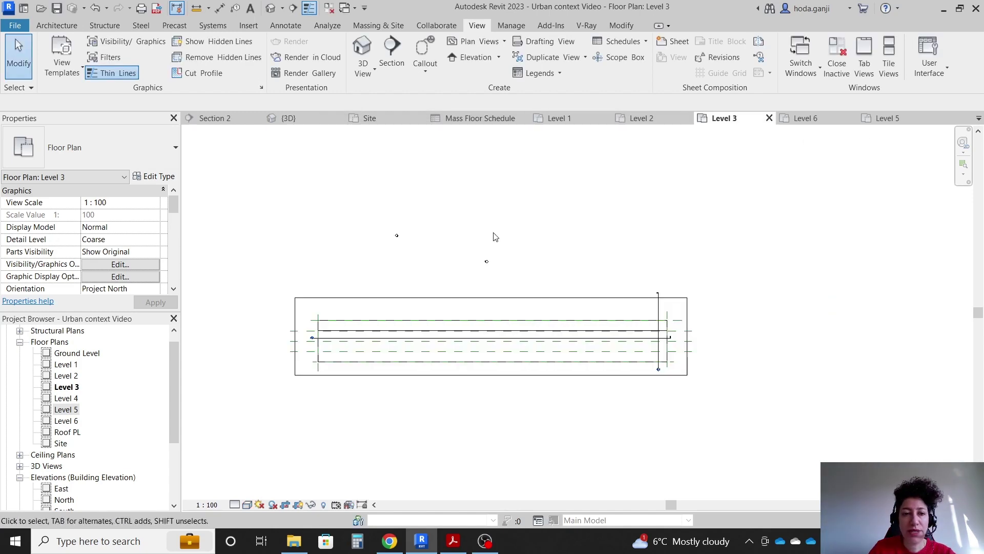
- Apply the Floor Plans template to Level 3 for a shaded 1:1000 view, then open Level 4
left_click(80, 75)
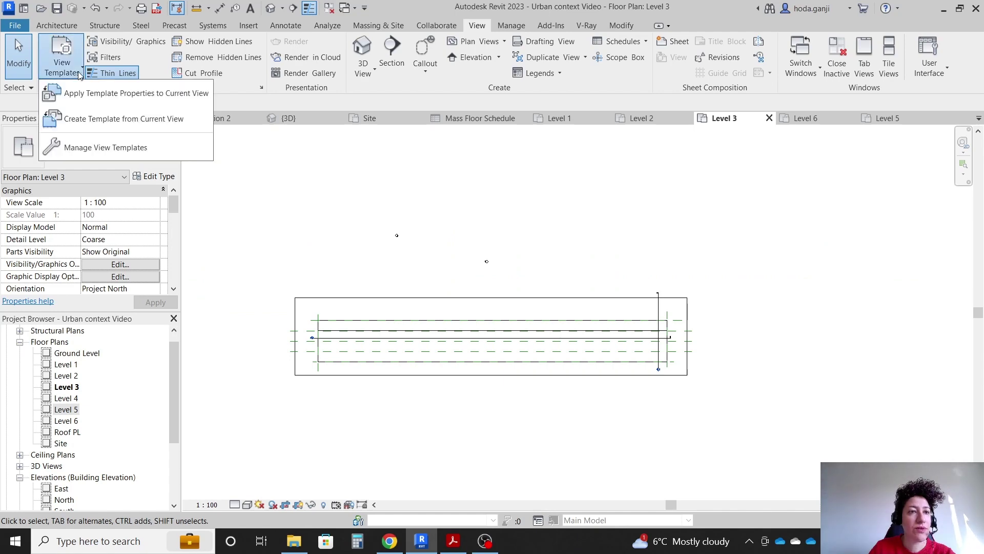
left_click(86, 97)
left_click(334, 244)
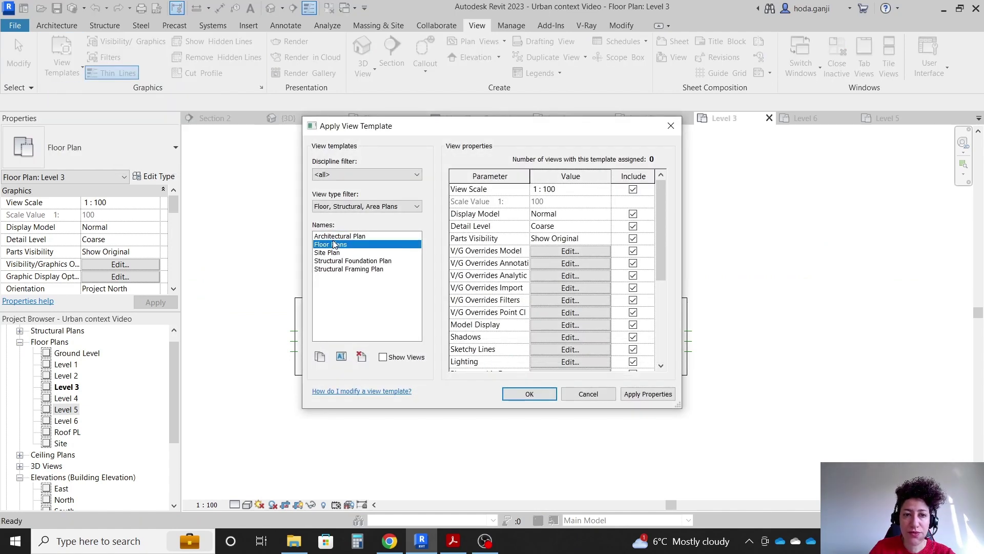
left_click(530, 394)
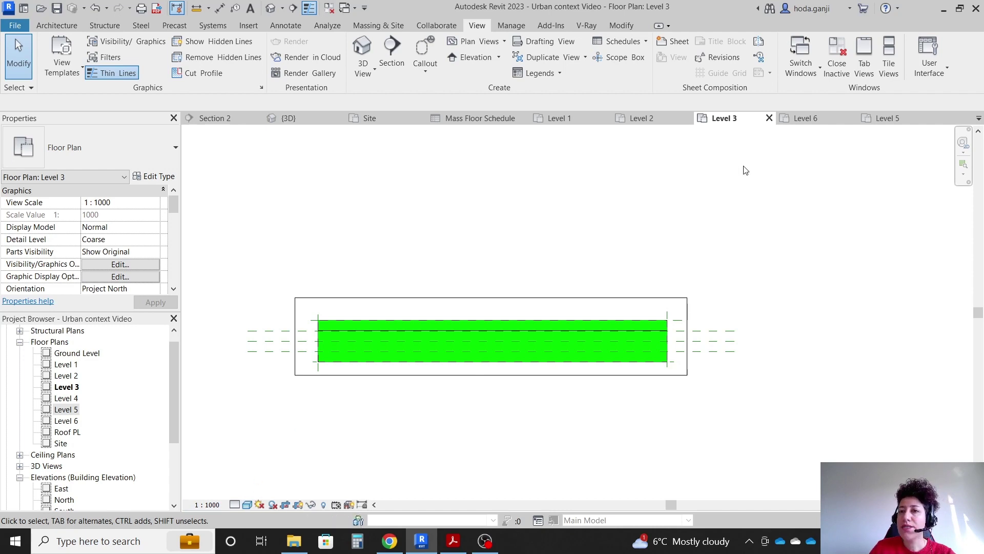
double_click(65, 398)
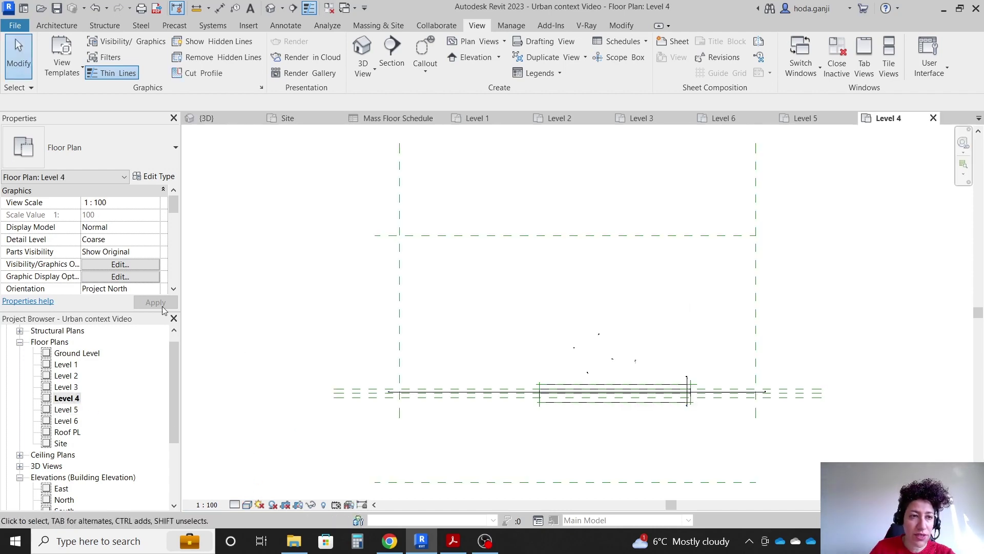
- Apply the Floor Plans template to Level 4 and turn on its crop region
left_click(62, 65)
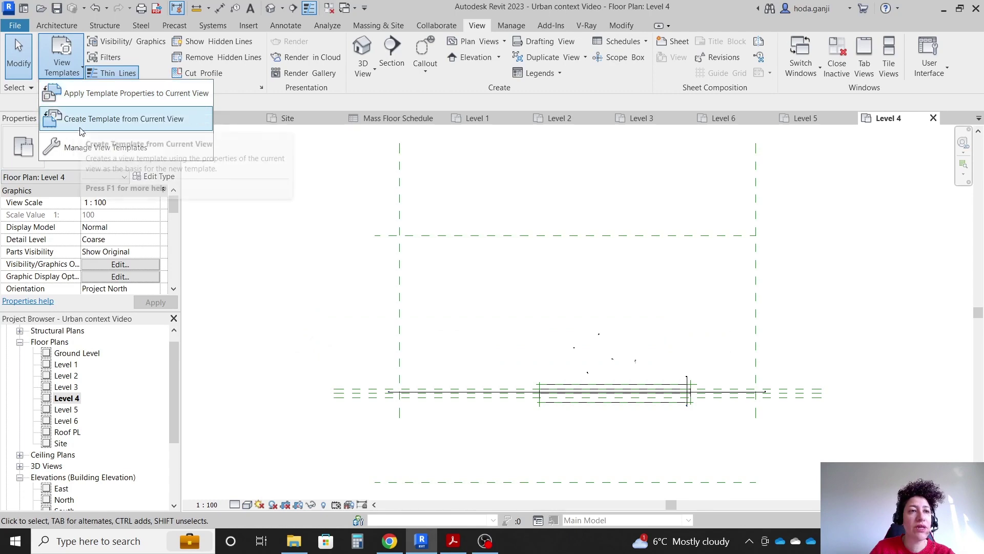
left_click(91, 102)
left_click(328, 244)
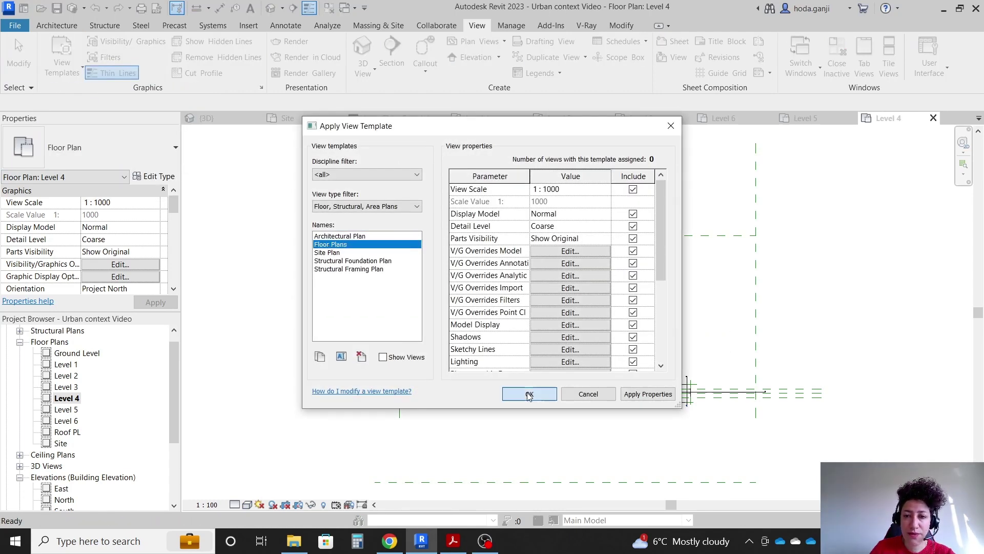
left_click(529, 394)
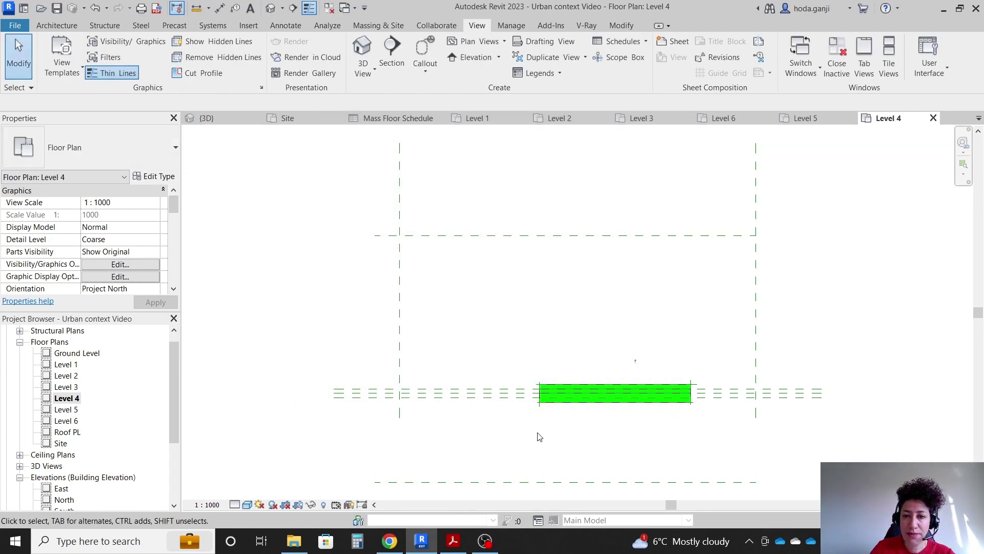
left_click(292, 507)
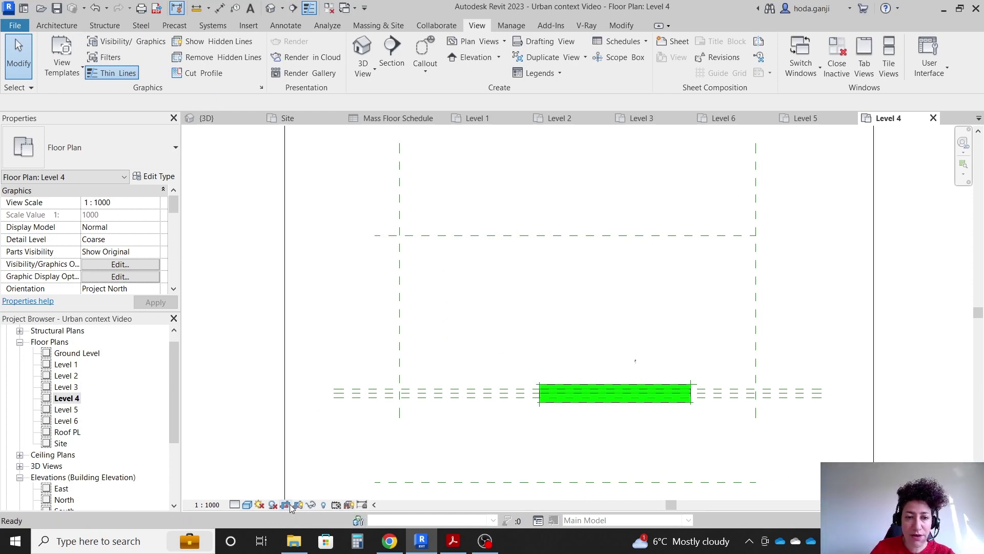
- Drag the left, top, right and bottom crop edges of Level 4 in around the green mass strip
scroll(264, 292, "down", 2)
left_click(266, 292)
scroll(266, 261, "up", 2)
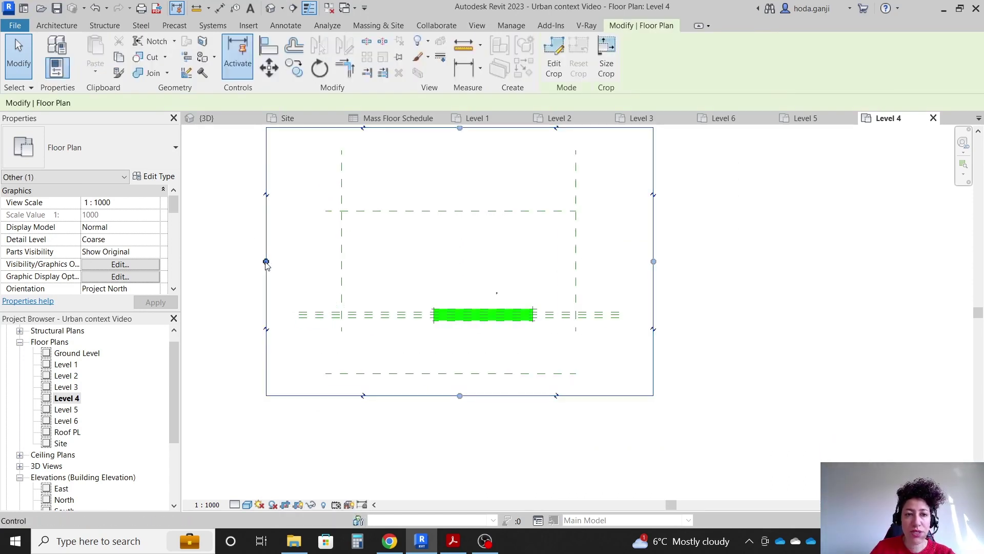
left_click_drag(266, 261, 426, 290)
scroll(428, 288, "down", 1)
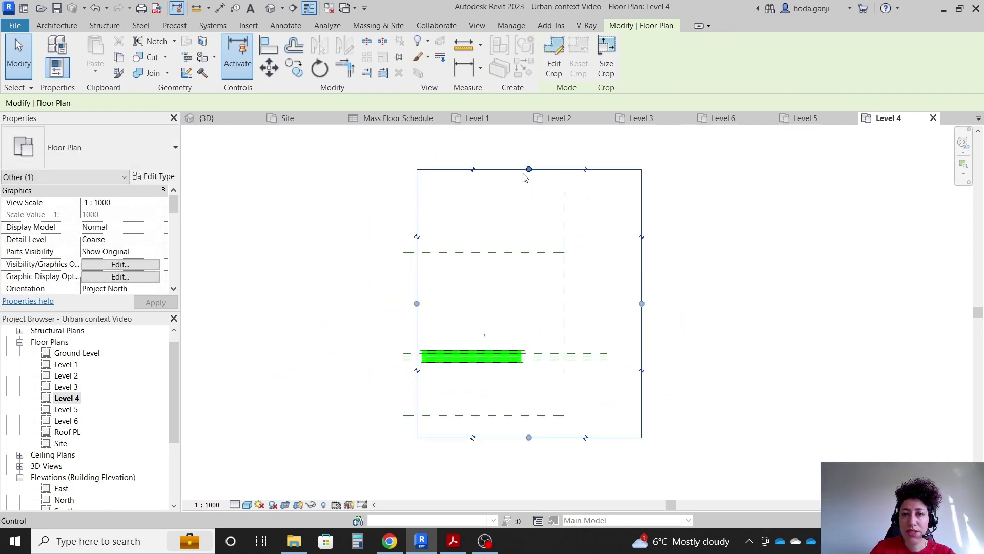
left_click_drag(527, 173, 528, 345)
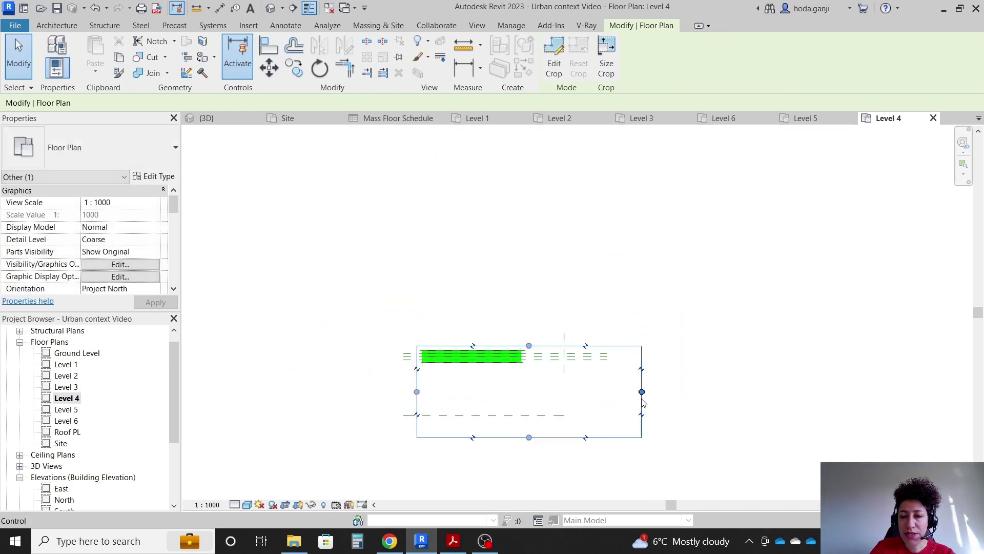
left_click_drag(642, 391, 527, 391)
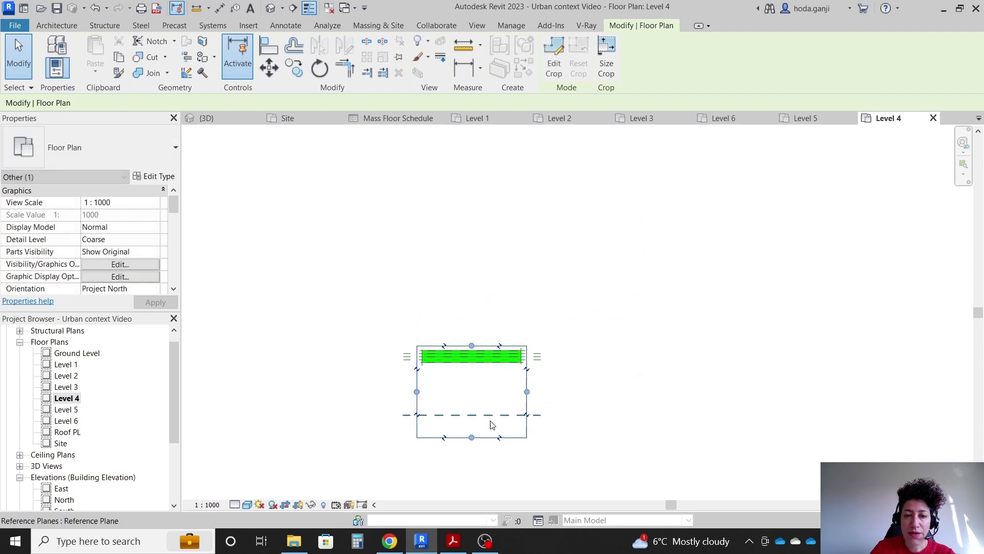
left_click_drag(471, 438, 485, 368)
scroll(487, 382, "up", 5)
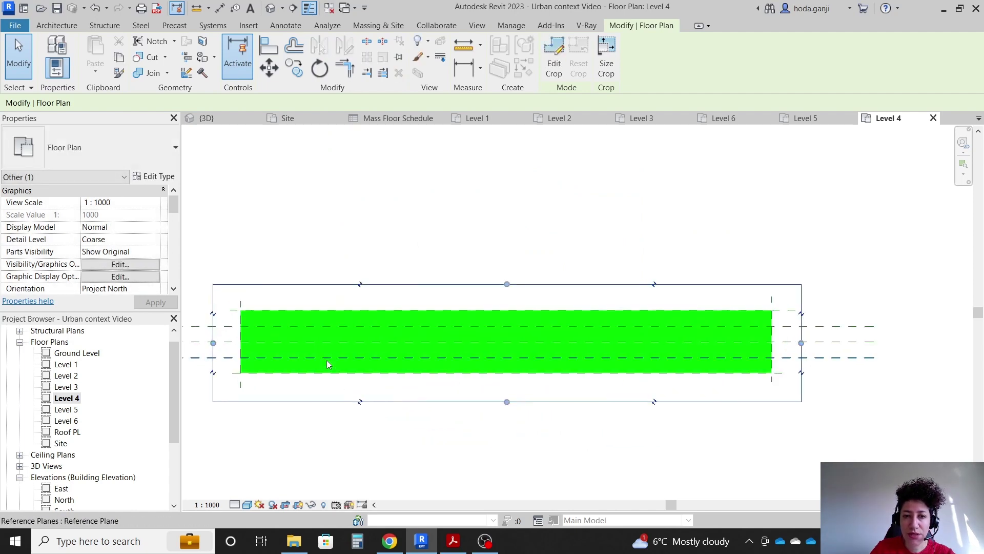
left_click(505, 246)
scroll(253, 330, "up", 4)
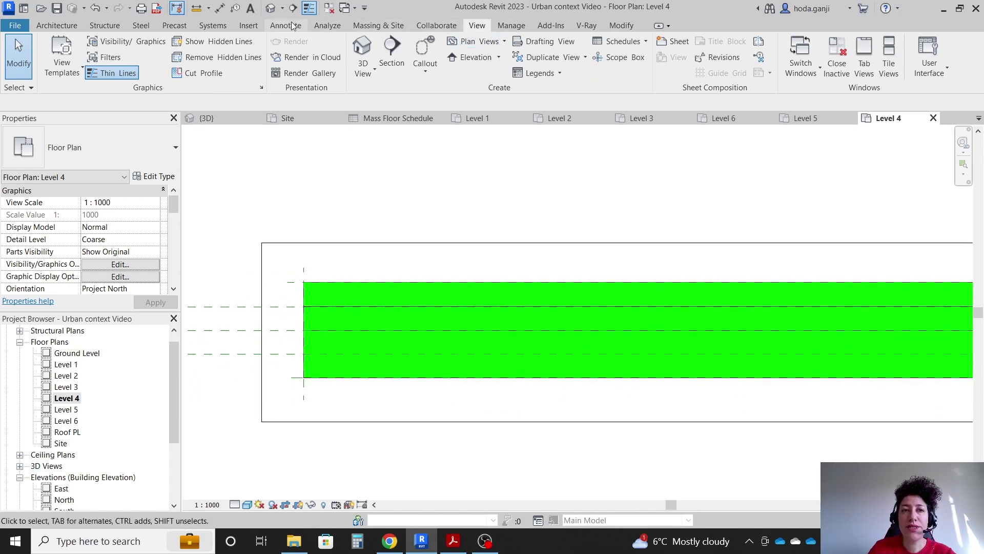
- Tag the Level 4 mass floor with its 2064 m² area and widen the crop to include the tag
left_click(287, 26)
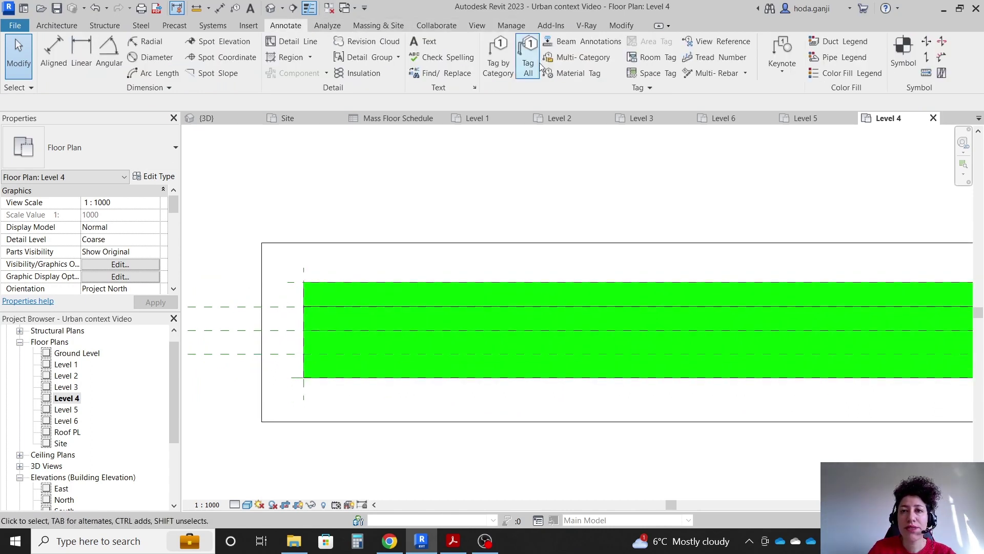
left_click(505, 77)
scroll(267, 354, "up", 3)
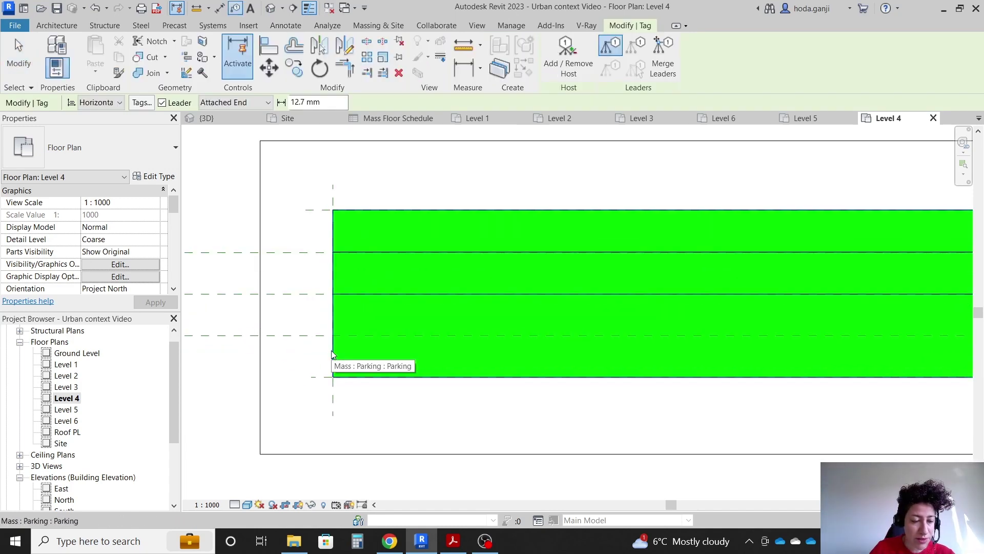
left_click(332, 350)
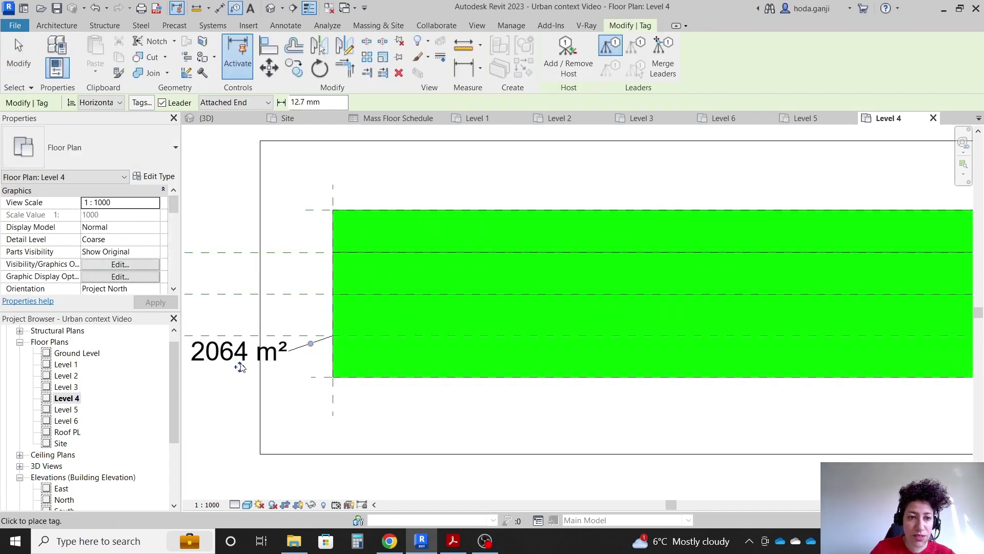
mouse_move(240, 367)
left_mouse_down()
mouse_move(286, 378)
mouse_move(290, 426)
mouse_move(314, 431)
mouse_move(269, 348)
mouse_move(275, 333)
mouse_move(224, 302)
left_mouse_up()
key("Escape")
left_click(262, 377)
left_click(622, 172)
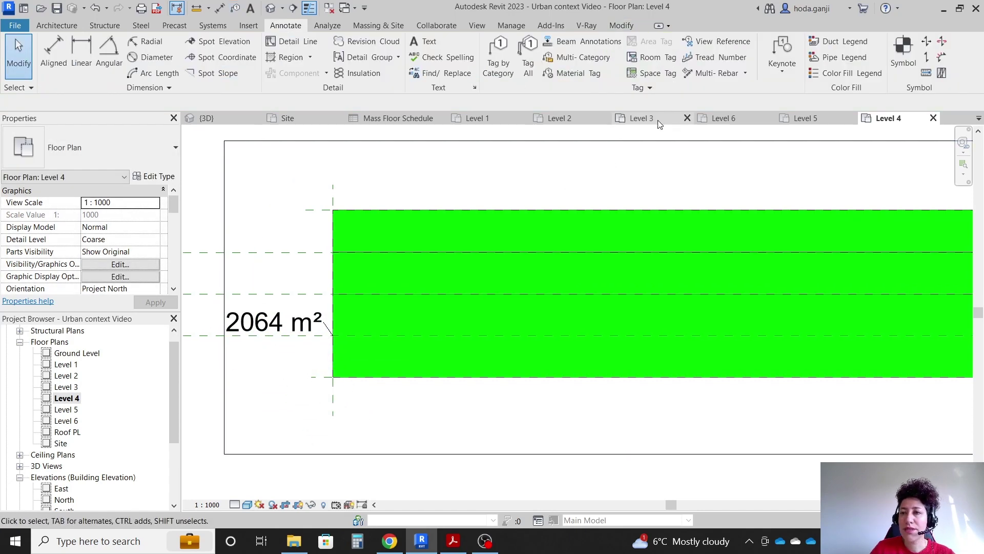
- Tag the Level 3 mass floor with its 3114 m² area, placed beside the strip
left_click(658, 121)
scroll(266, 349, "up", 3)
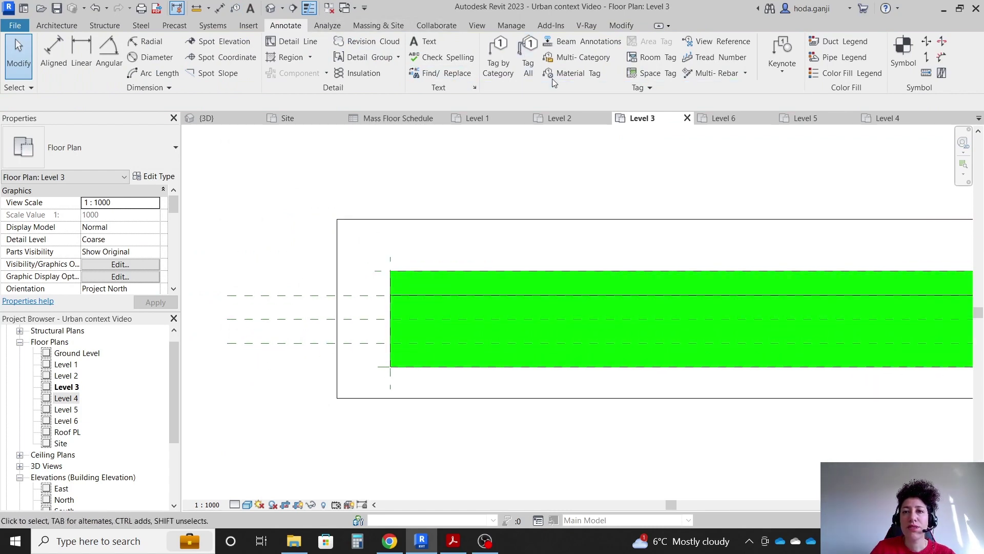
left_click(499, 57)
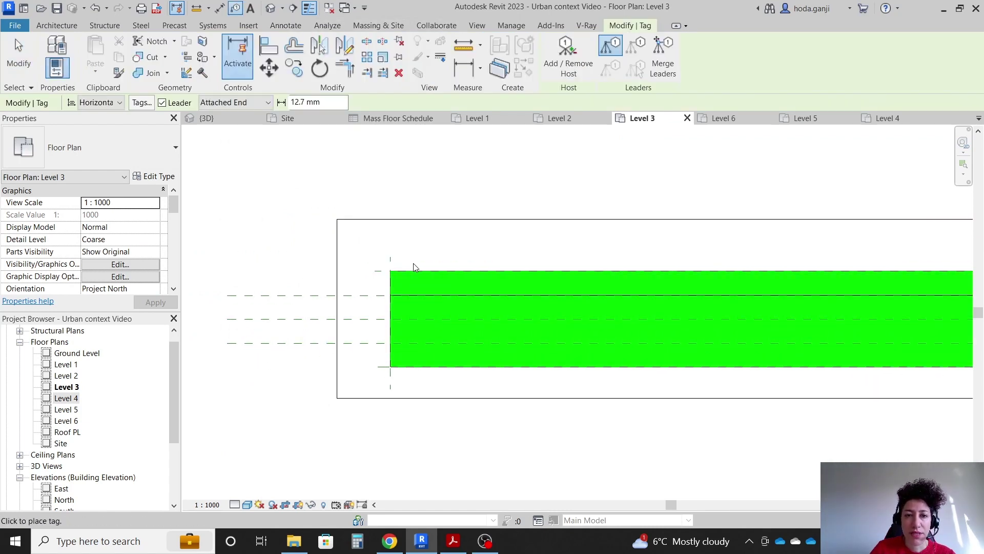
left_click(389, 346)
left_click_drag(337, 352, 352, 316)
key("Escape")
left_click(336, 315)
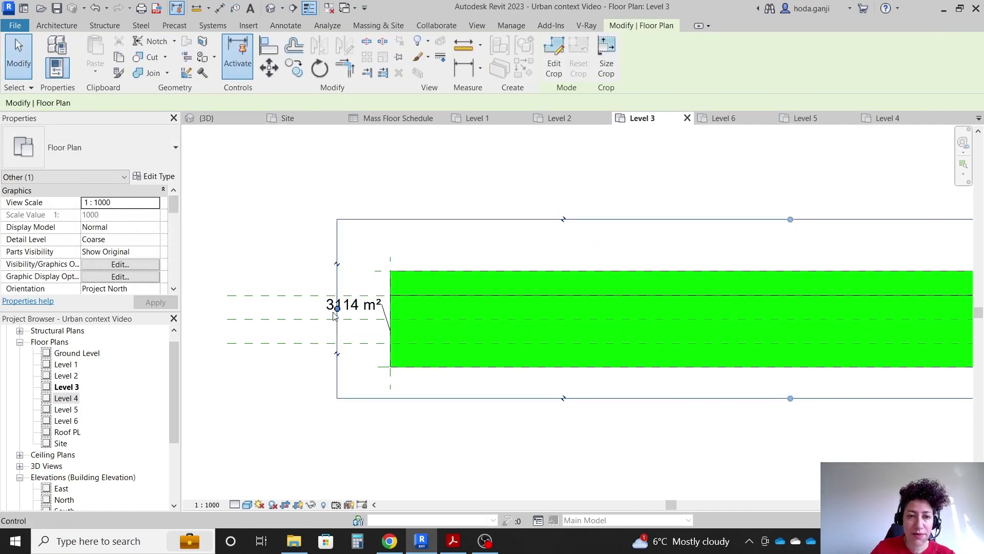
key("Escape")
scroll(51, 440, "down", 3)
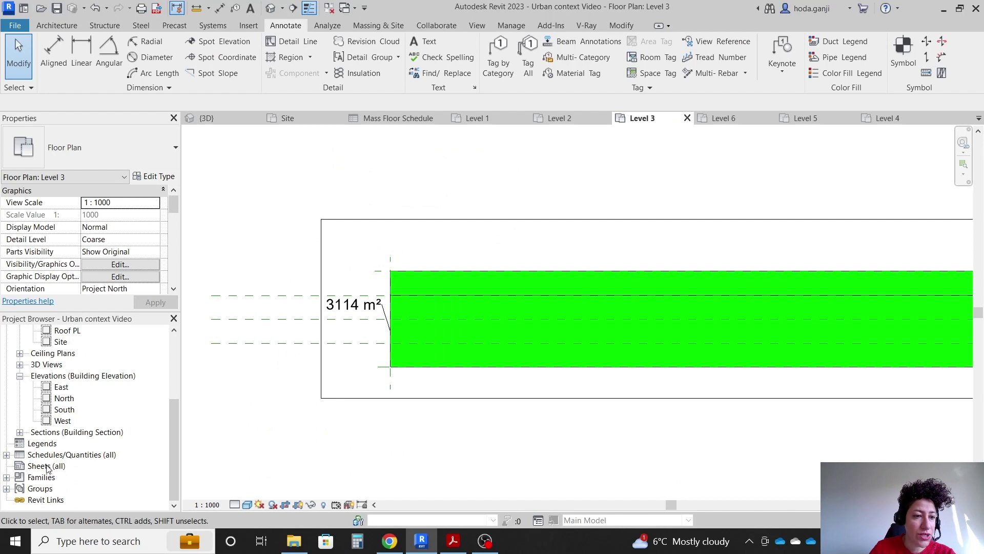
- Start a new sheet and browse the family library for a titleblock
right_click(47, 467)
left_click(98, 384)
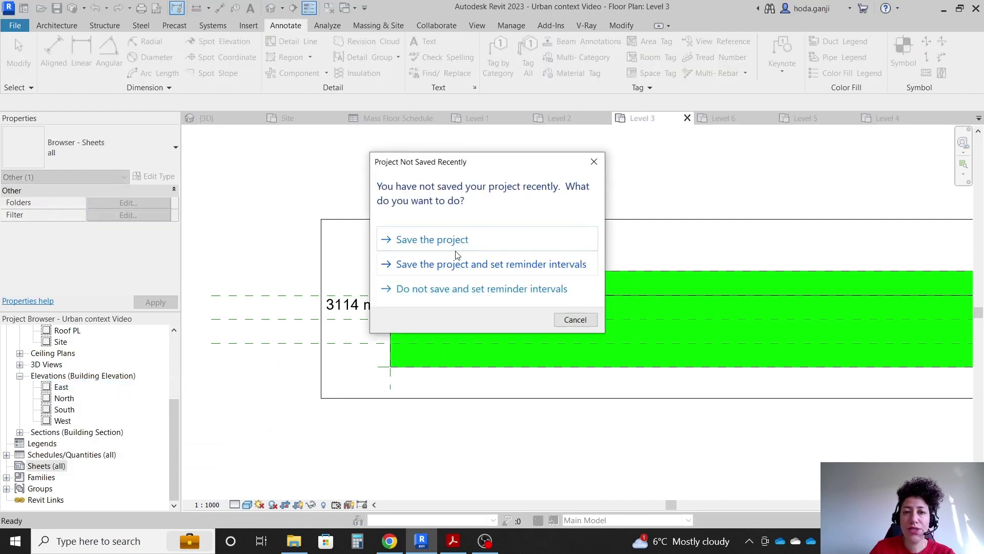
left_click(528, 287)
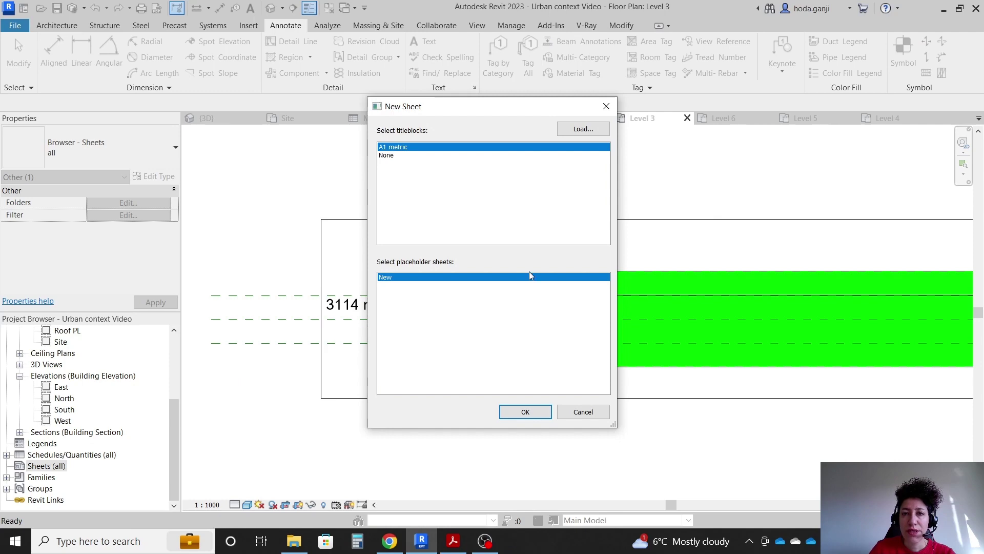
left_click(585, 128)
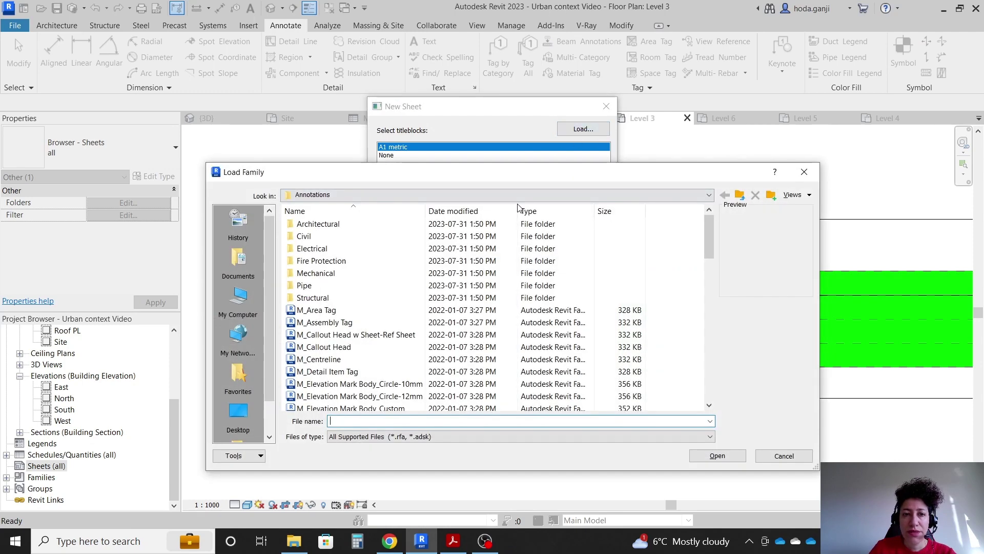
left_click(738, 198)
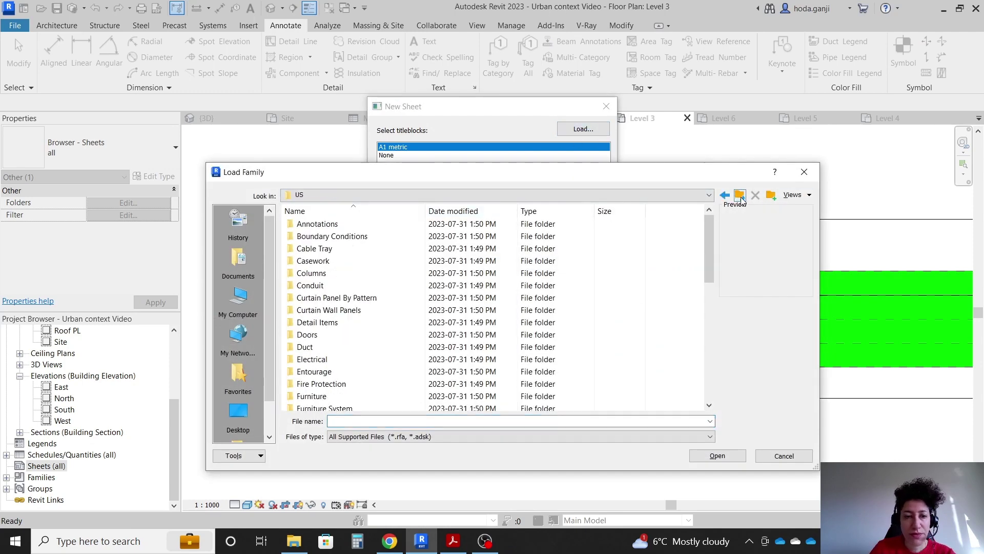
scroll(470, 304, "down", 9)
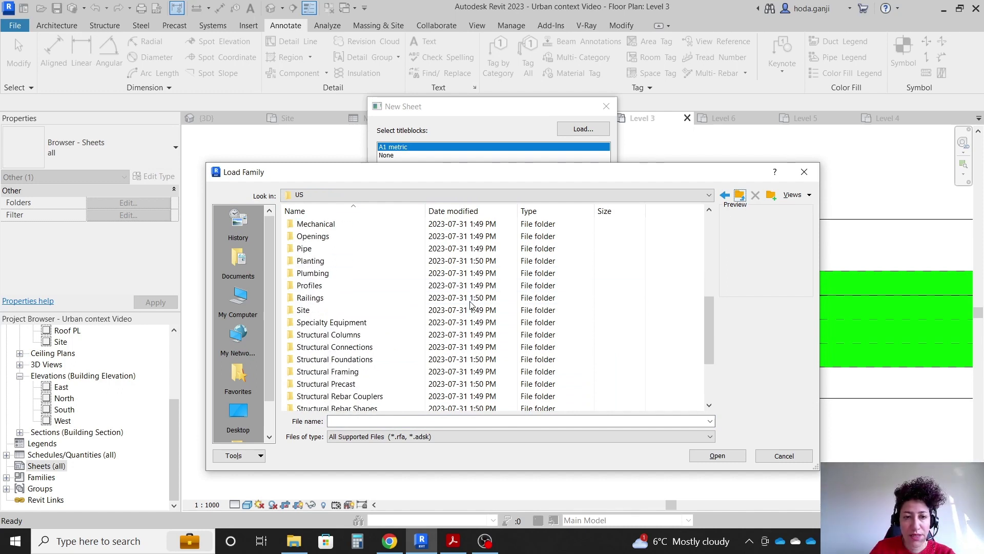
double_click(316, 384)
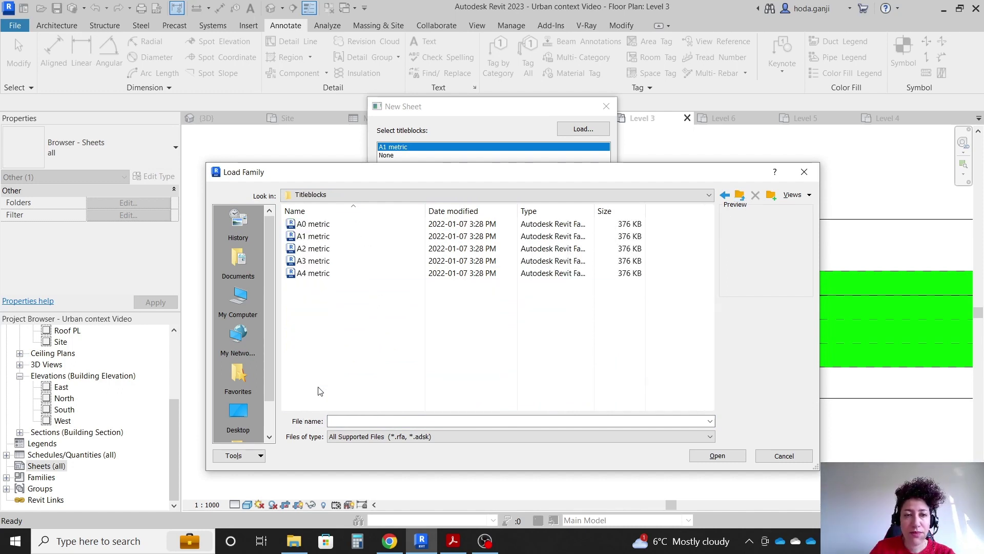
left_click(454, 541)
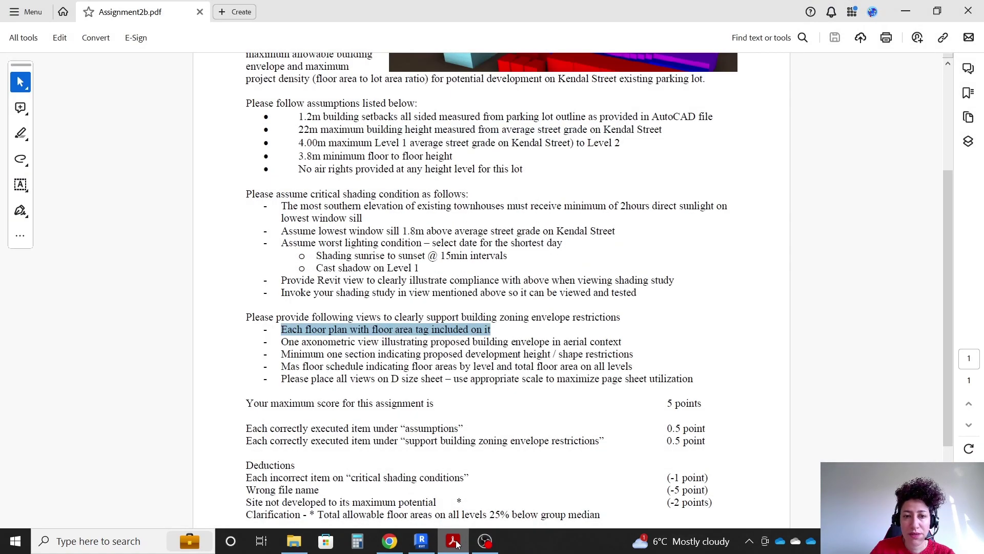
left_click(454, 541)
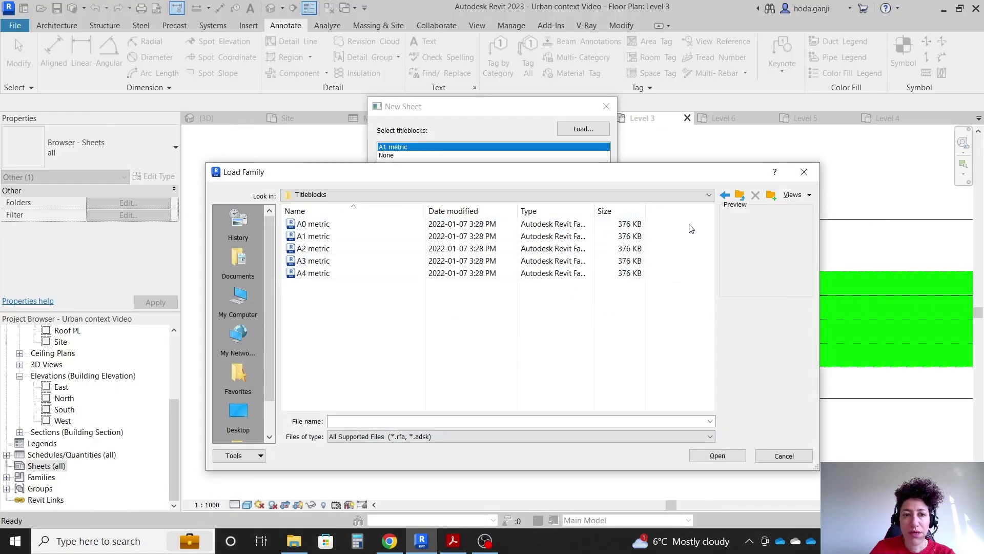
- Load the English-Imperial D 22 x 34 Horizontal titleblock and create sheet A101 with it
left_click(740, 198)
left_click(740, 197)
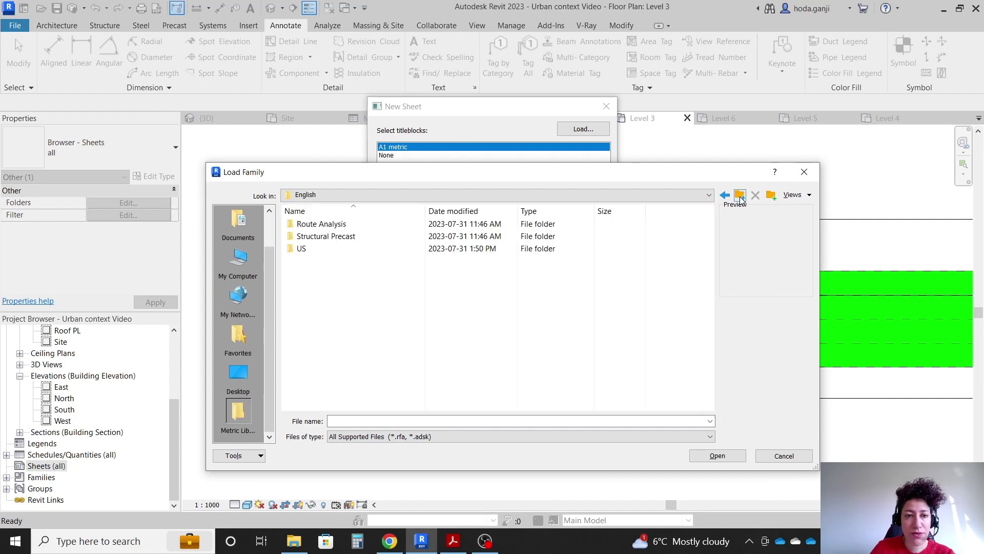
left_click(738, 196)
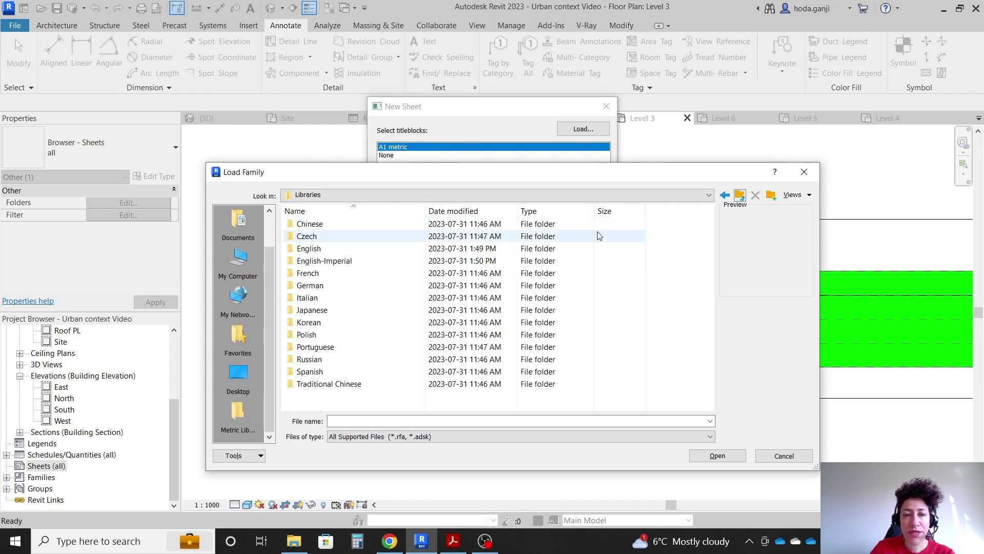
double_click(384, 263)
scroll(359, 370, "down", 7)
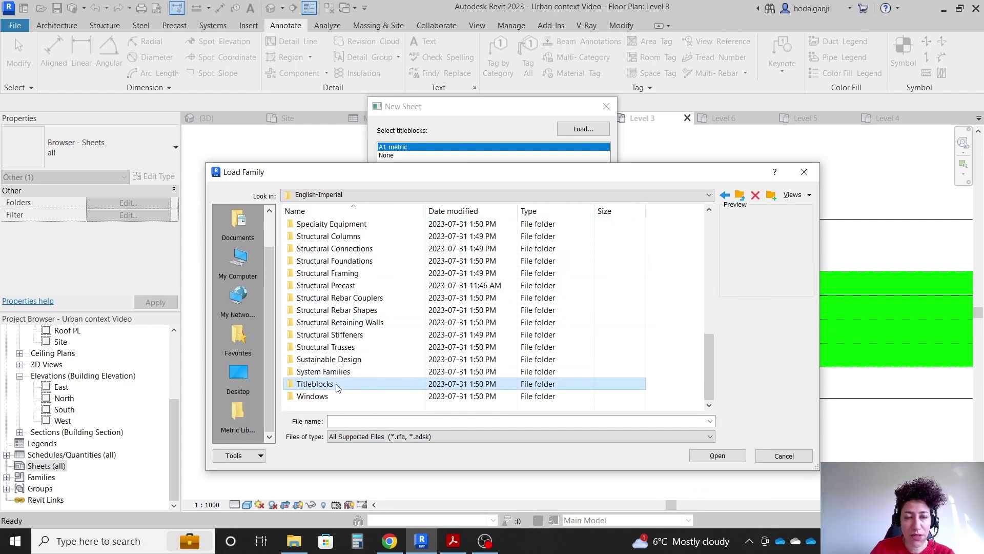
double_click(351, 383)
left_click(347, 262)
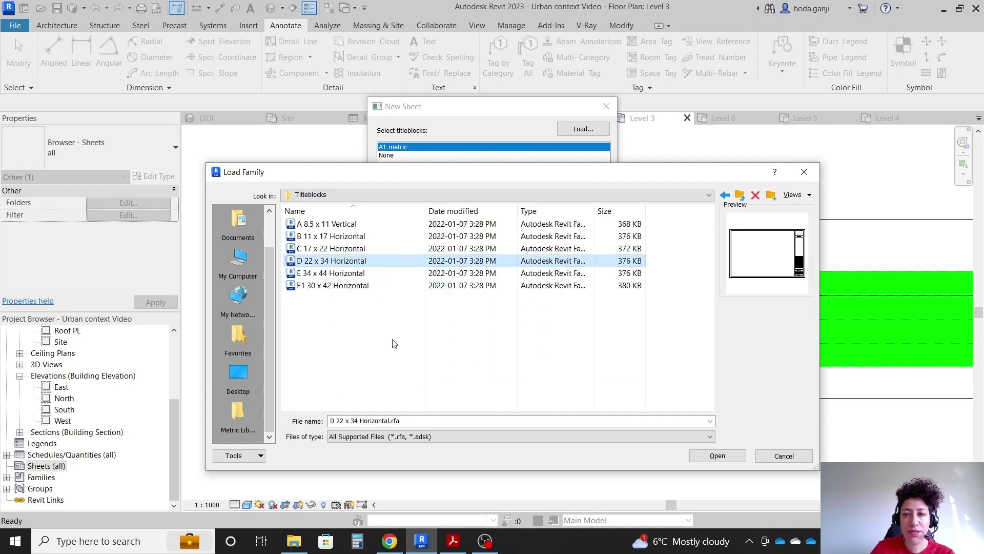
left_click(457, 540)
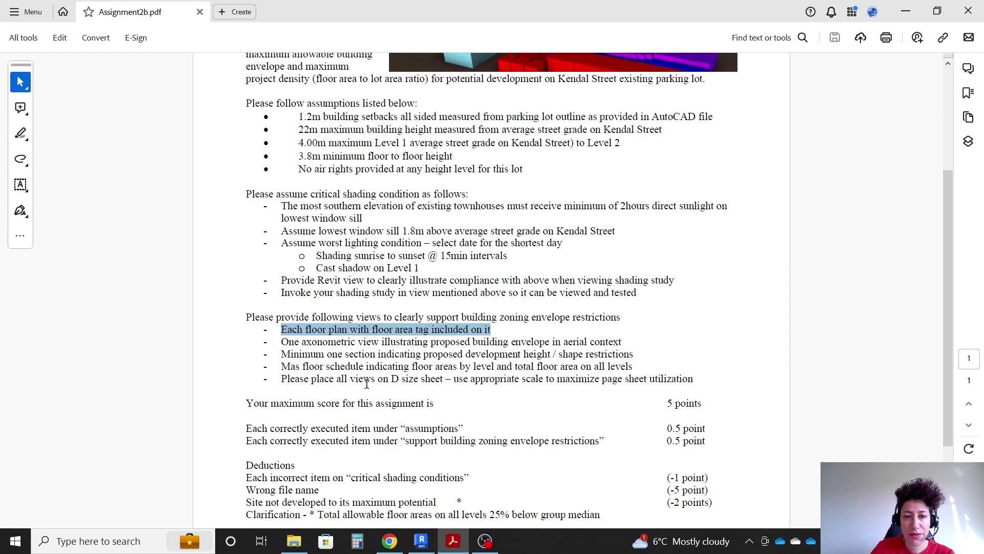
left_click_drag(387, 379, 443, 379)
left_click(453, 539)
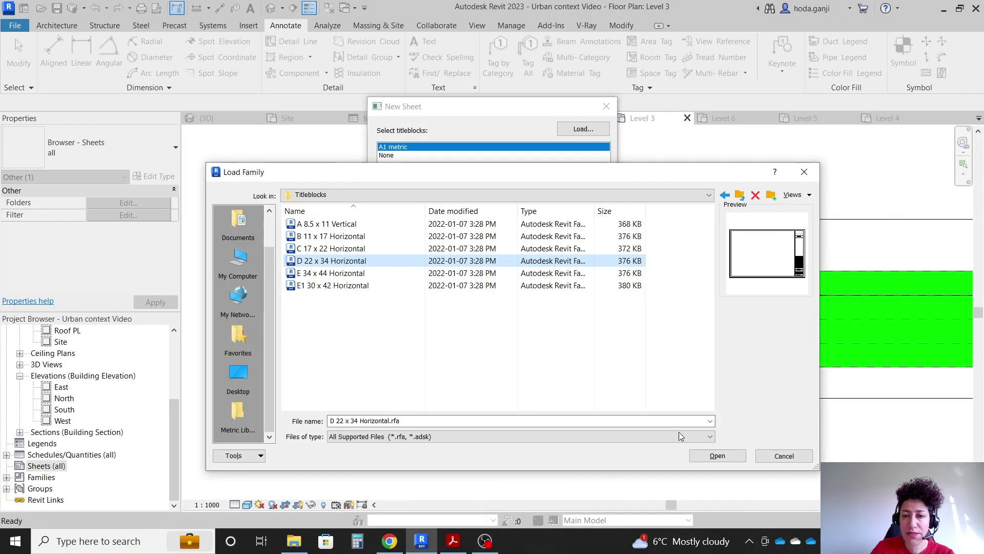
left_click(712, 452)
left_click(535, 412)
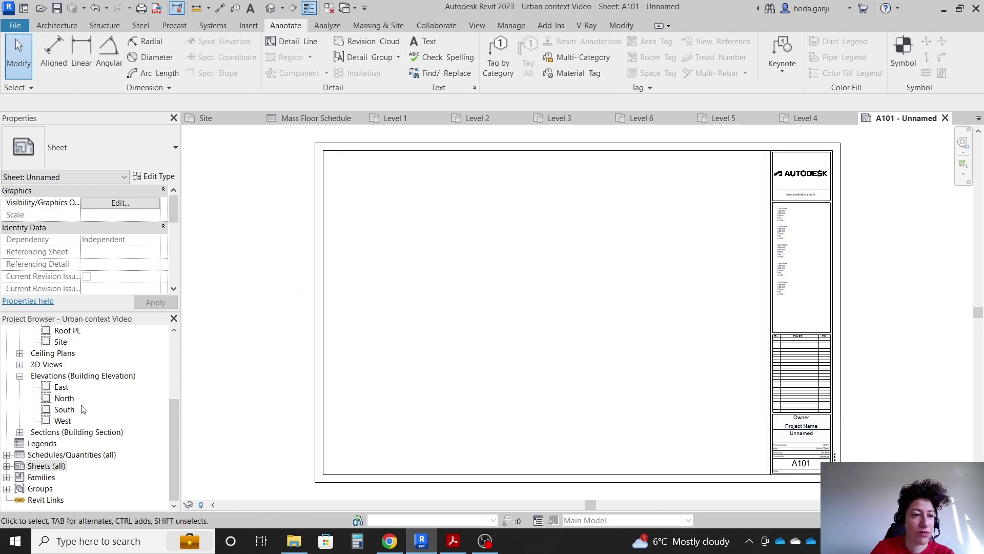
- Place the Level 1 floor plan viewport at the top left of sheet A101
scroll(82, 410, "up", 3)
left_click(65, 378)
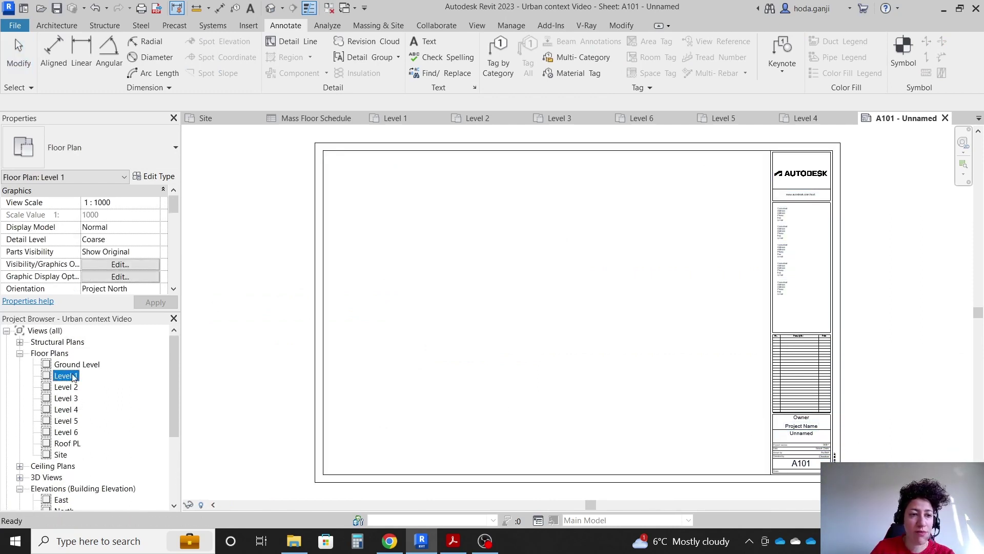
left_click_drag(409, 200, 403, 184)
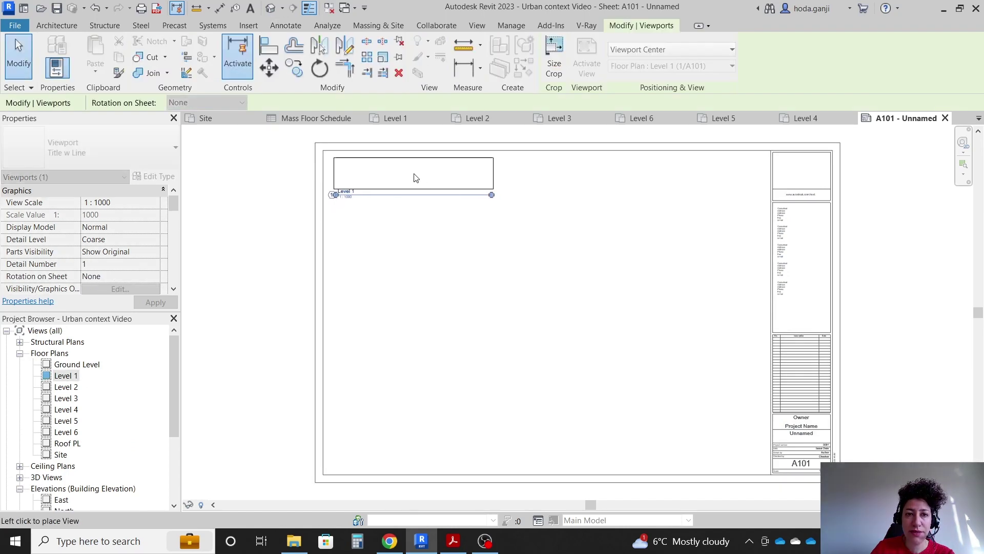
left_click(414, 177)
scroll(289, 208, "up", 2)
left_click(284, 196)
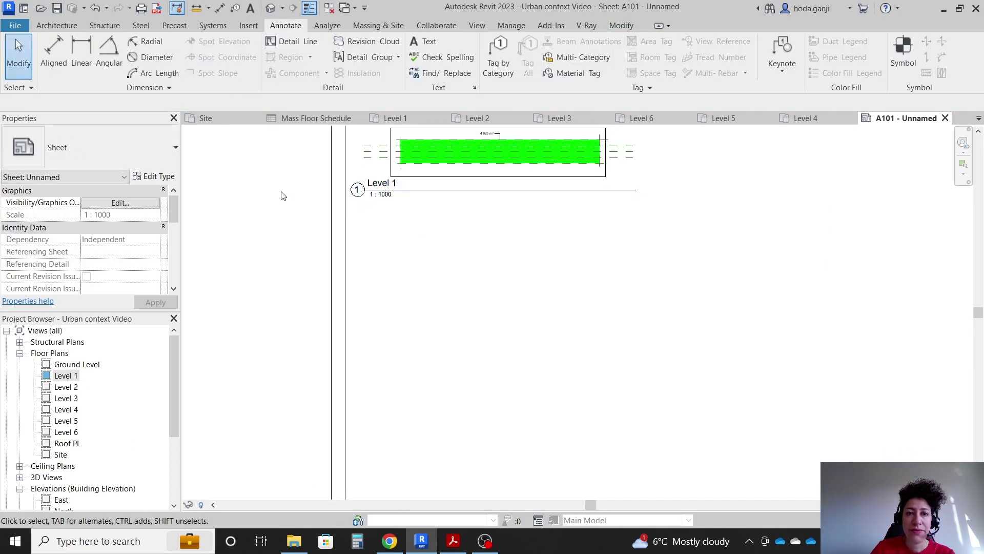
scroll(275, 343, "down", 2)
scroll(333, 328, "up", 3)
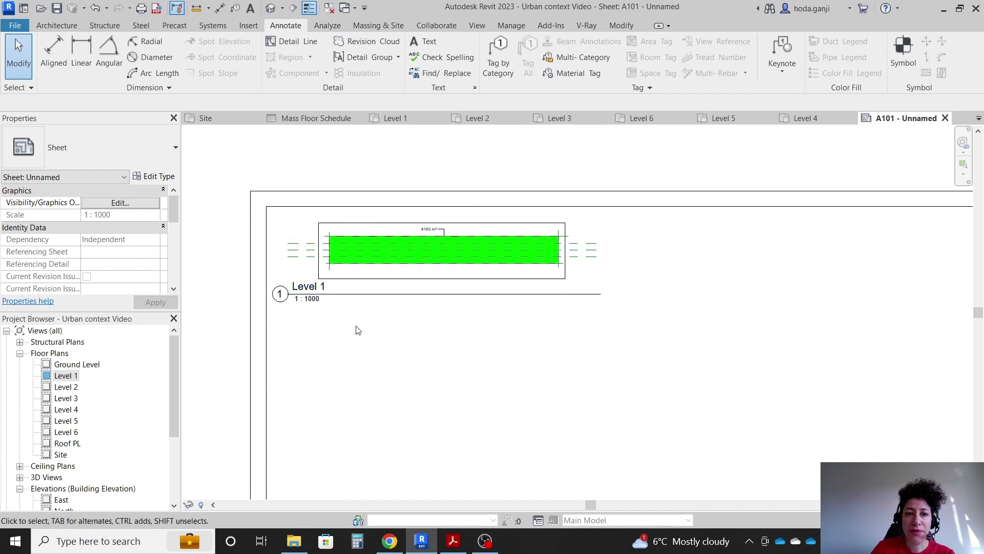
- Close the other open views and shorten the Level 1 viewport's title line
left_click(394, 123)
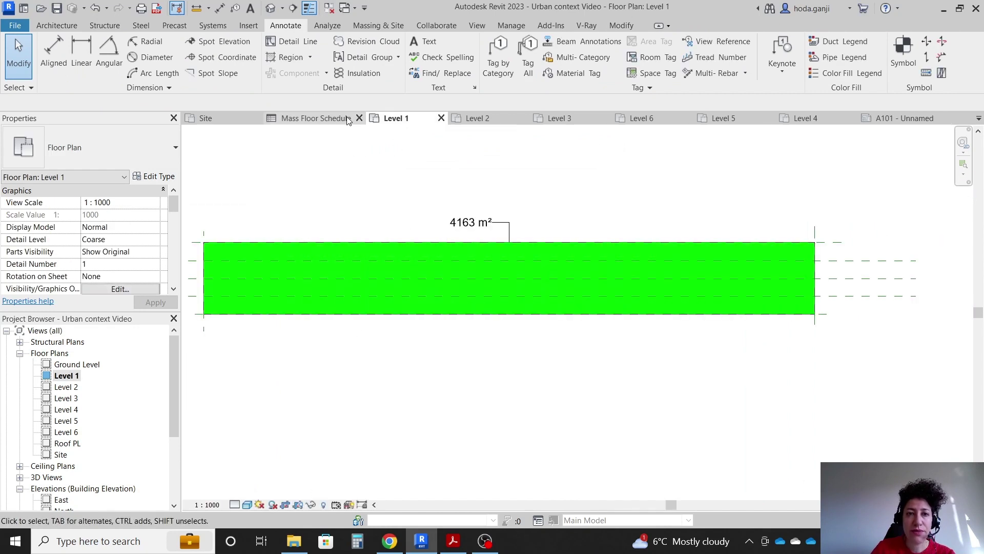
left_click(905, 118)
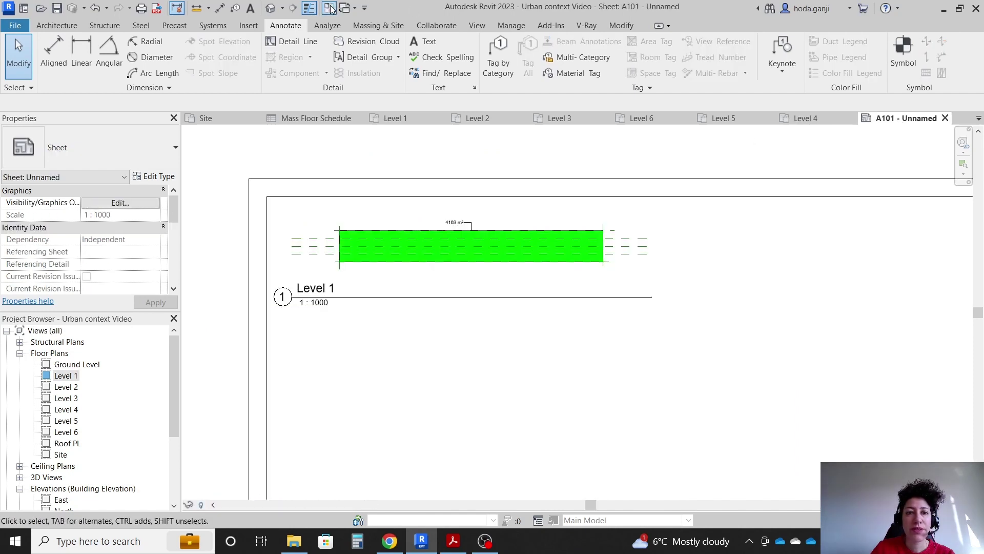
left_click(328, 8)
left_click(354, 310)
left_click_drag(364, 298, 429, 297)
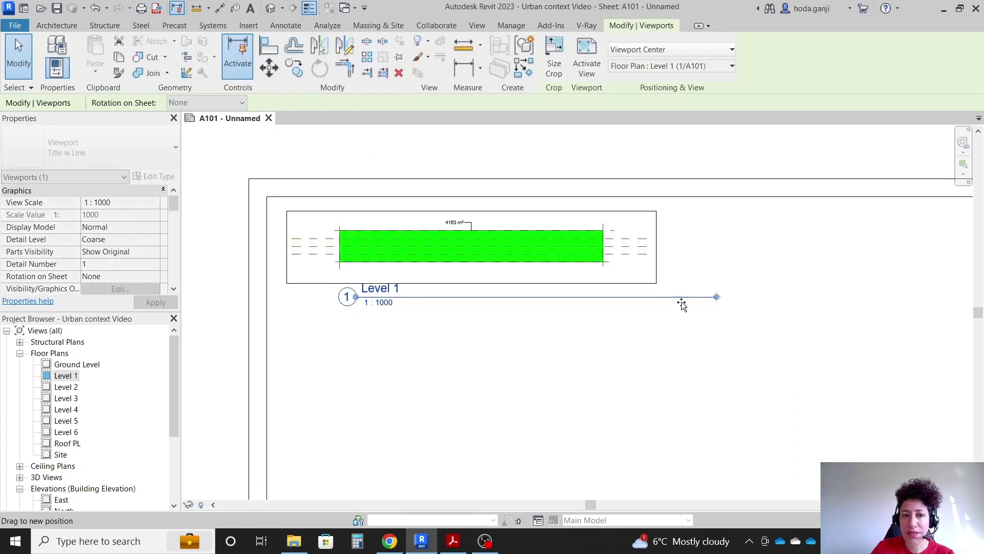
left_click(318, 205)
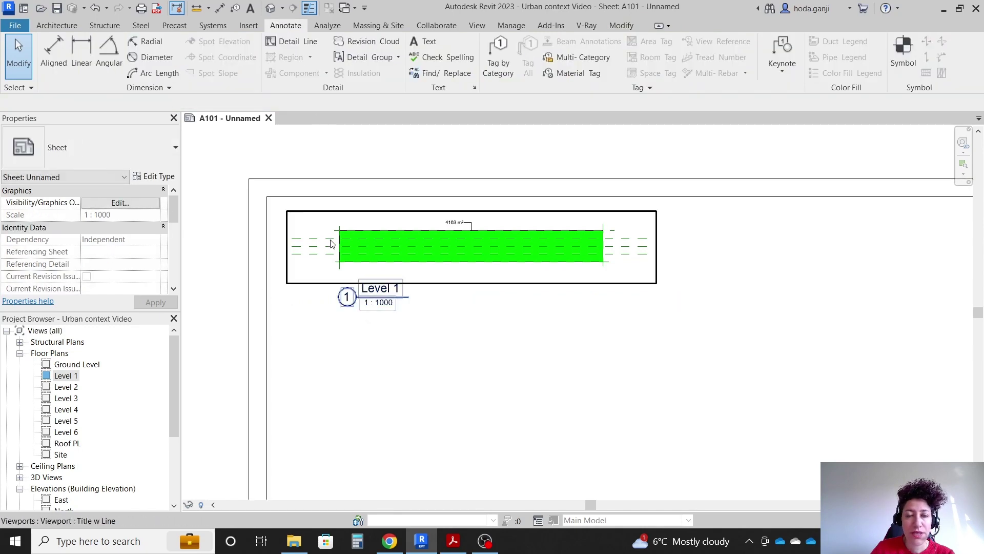
scroll(386, 280, "up", 2)
- Nudge the Level 1 viewport further left toward the sheet's top-left corner
left_click(509, 283)
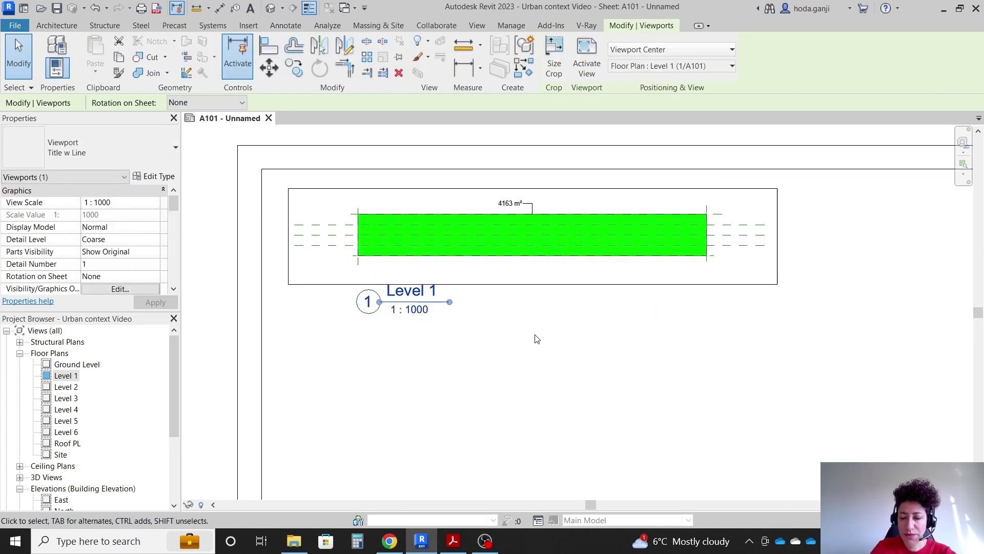
key("Left")
key("Left")
key("Left")
key("Left")
key("Left")
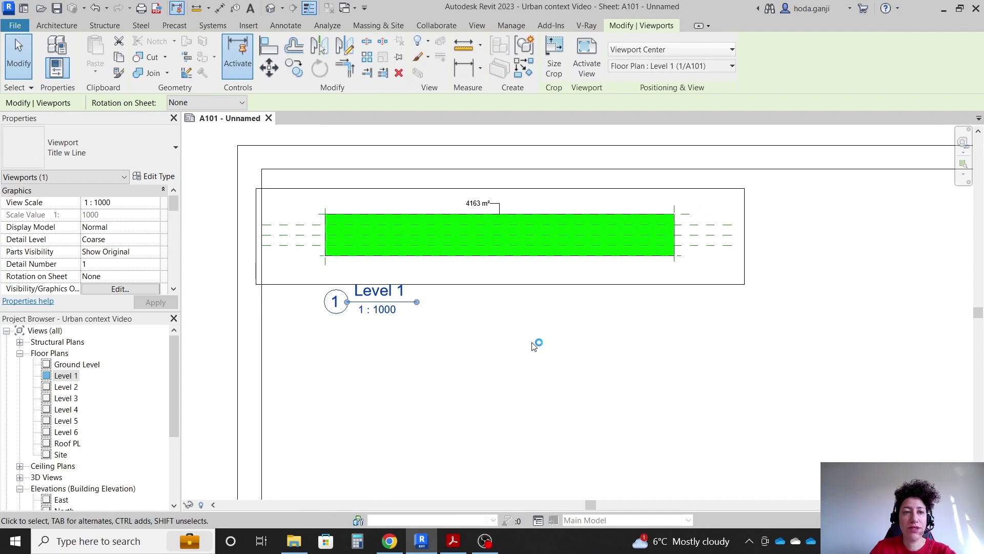
key("Escape")
scroll(415, 172, "down", 1)
scroll(415, 172, "down", 1)
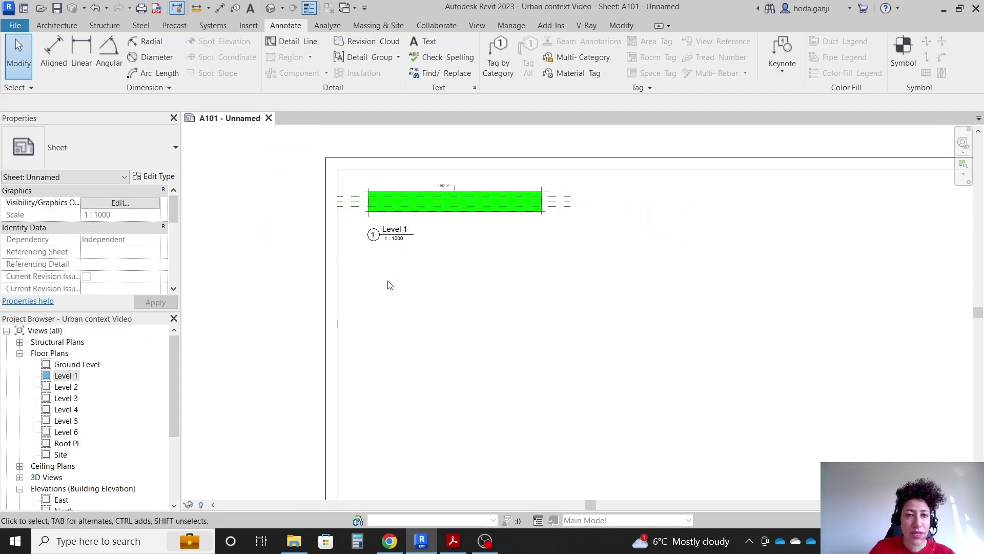
left_click(421, 283)
- Place the Level 2 plan viewport on the sheet, aligned beneath Level 1
key("Escape")
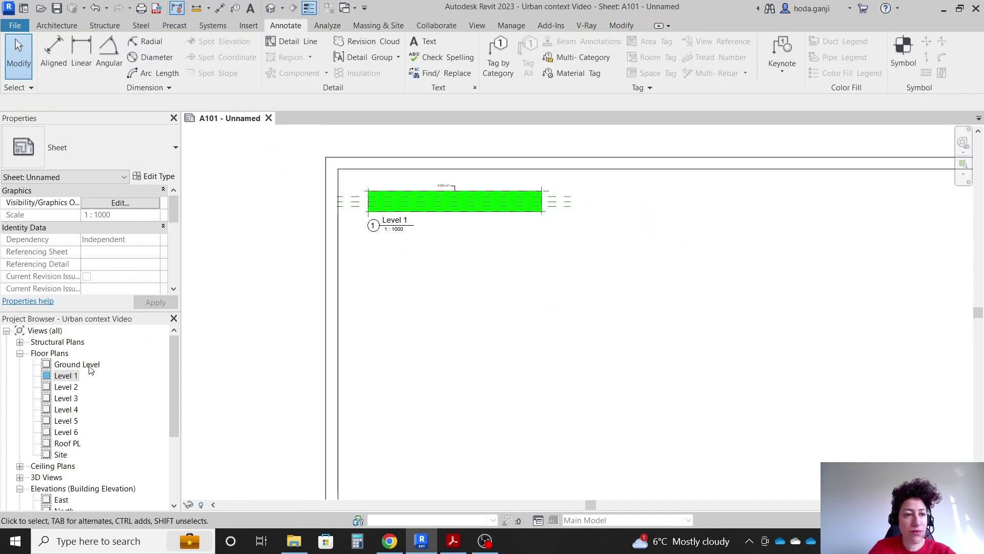
left_click_drag(65, 387, 433, 290)
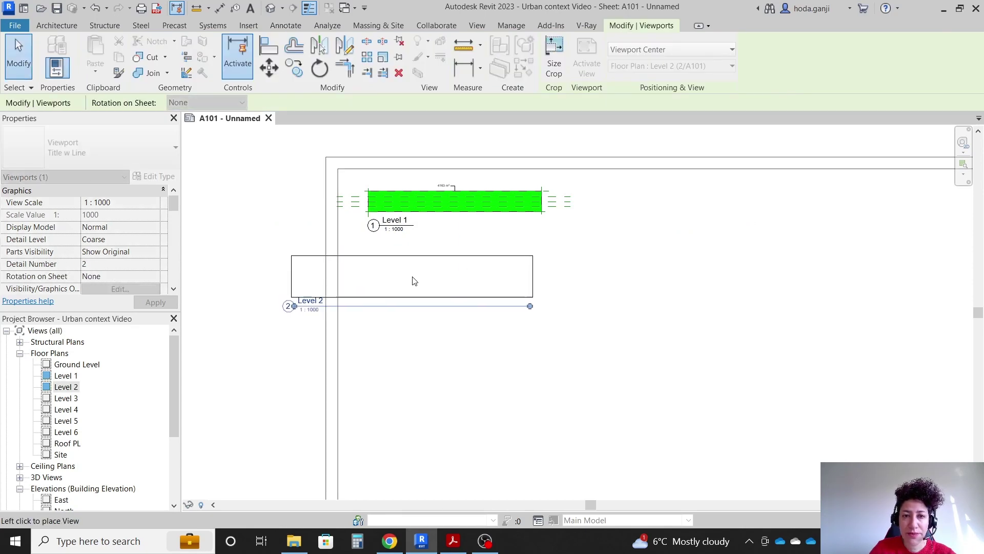
left_click(460, 266)
scroll(417, 282, "up", 1)
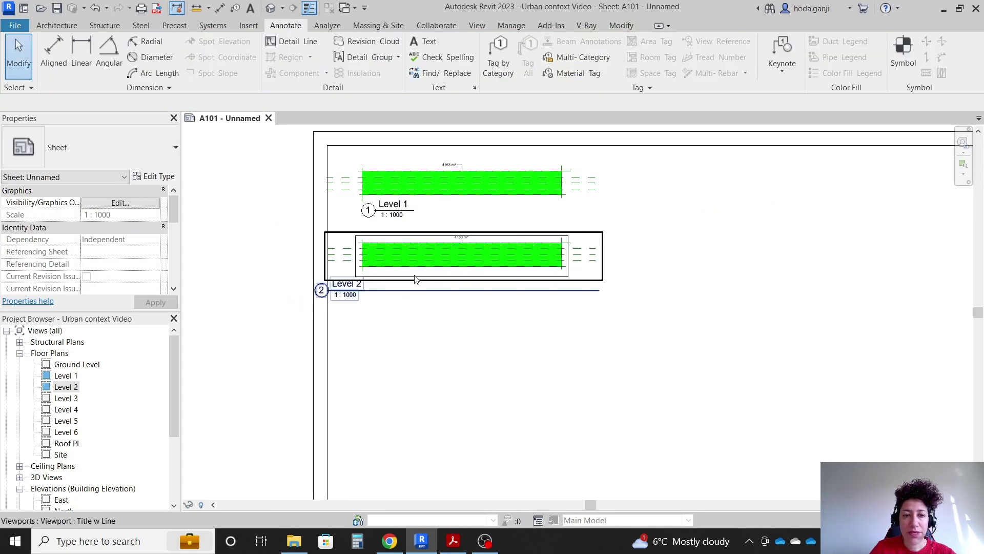
double_click(598, 245)
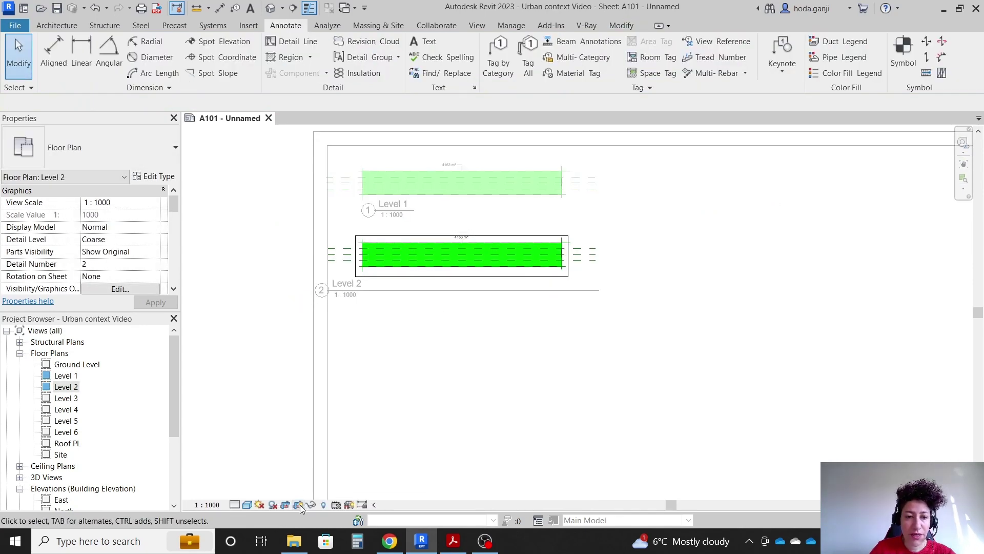
double_click(500, 374)
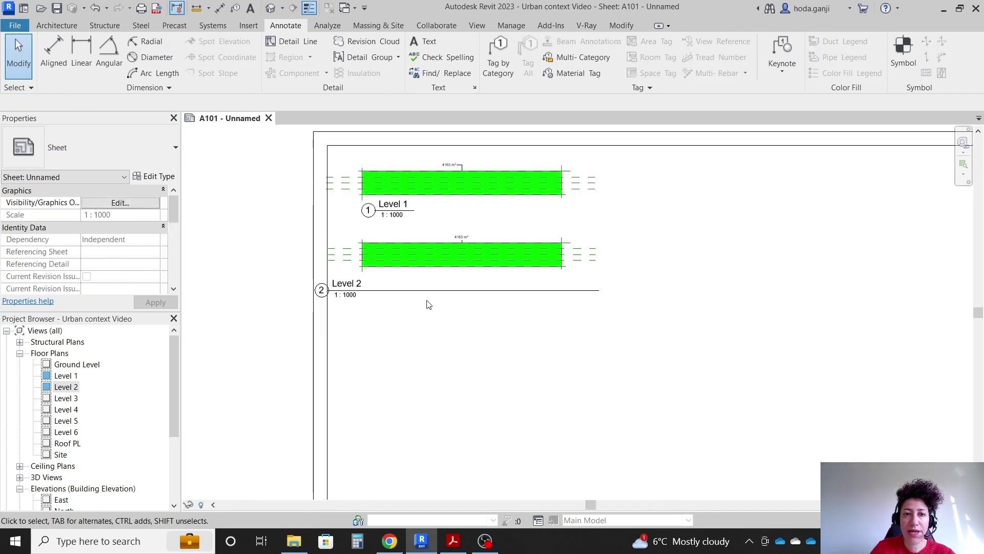
left_click(381, 300)
mouse_move(395, 286)
left_mouse_down()
mouse_move(438, 282)
mouse_move(420, 278)
left_mouse_up()
key("Escape")
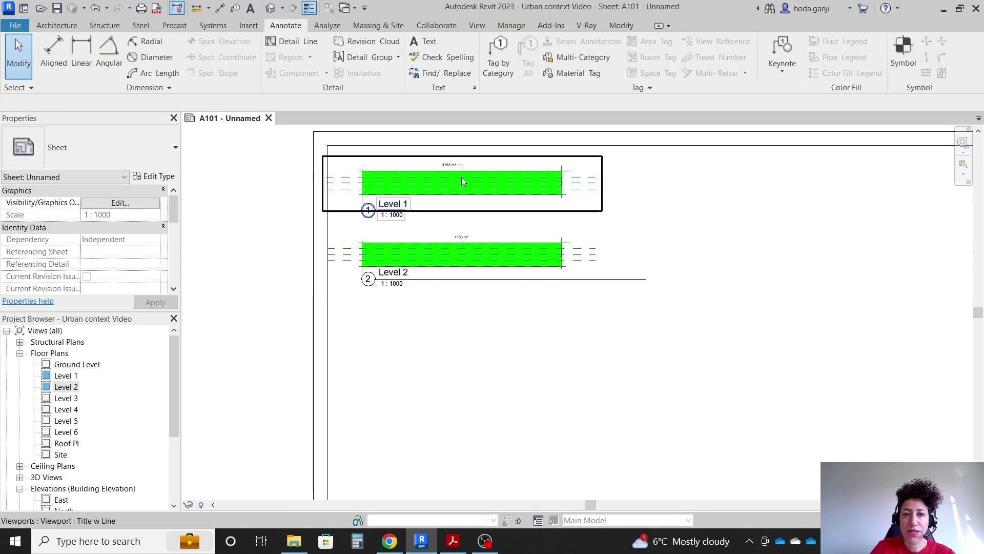
- Shorten the Level 2 viewport's title line
left_click(516, 248)
left_click_drag(648, 280, 418, 311)
left_click(415, 393)
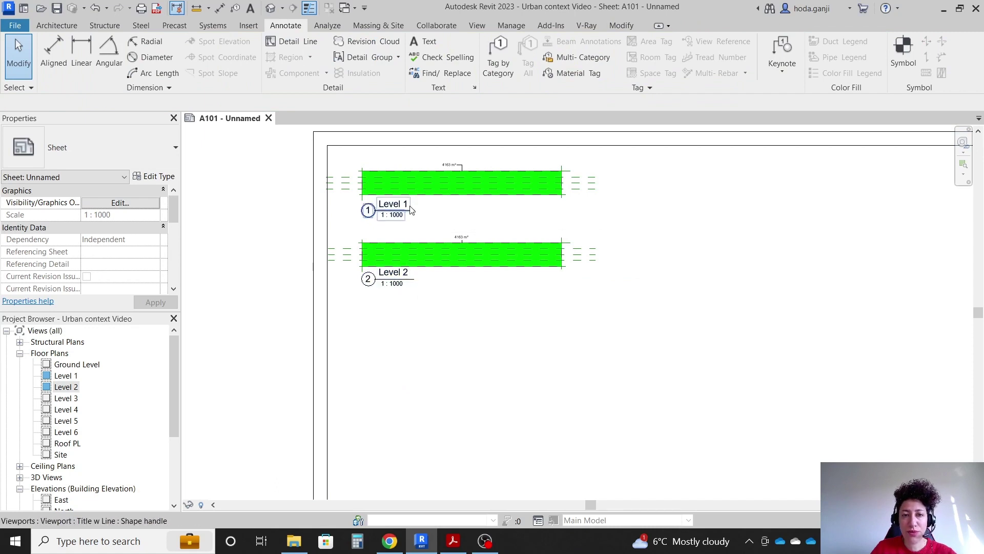
scroll(410, 267, "up", 1)
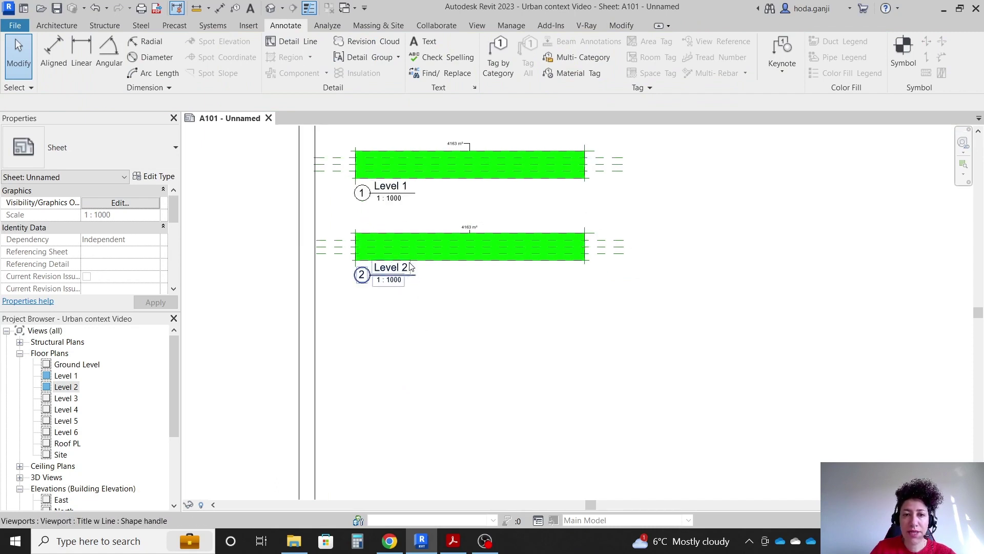
left_click(410, 267)
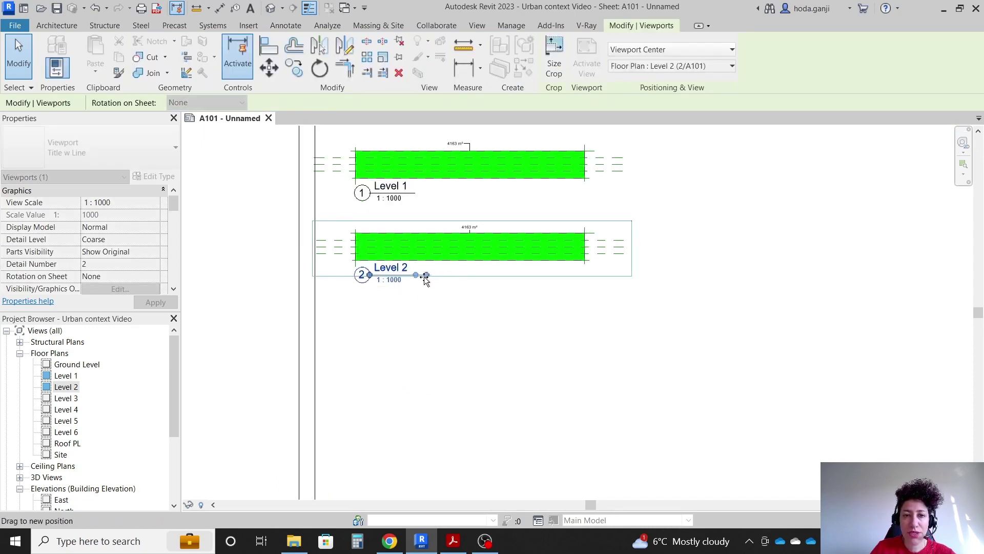
left_click(423, 323)
- Place the Level 3 plan viewport beneath Level 2 and align it
left_click_drag(66, 398, 442, 352)
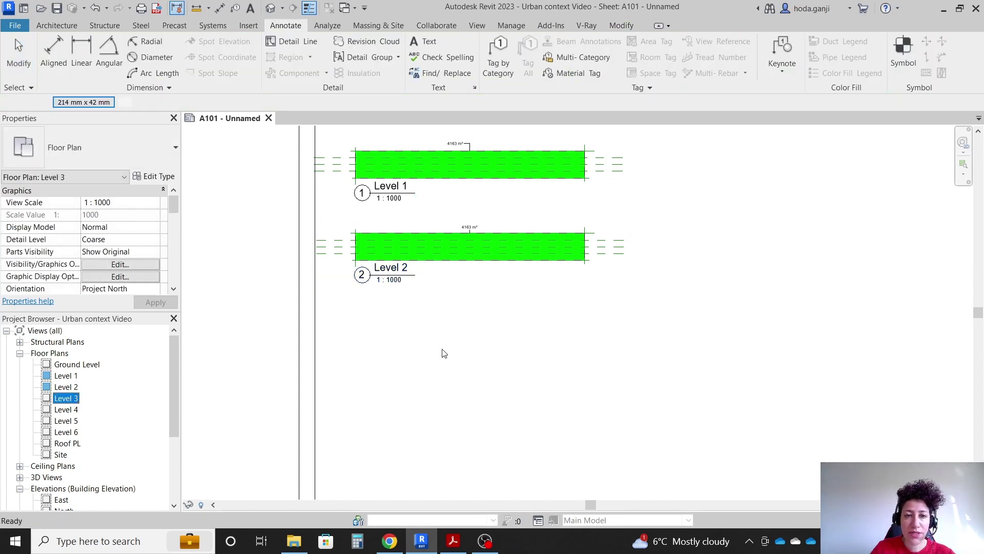
left_click(469, 329)
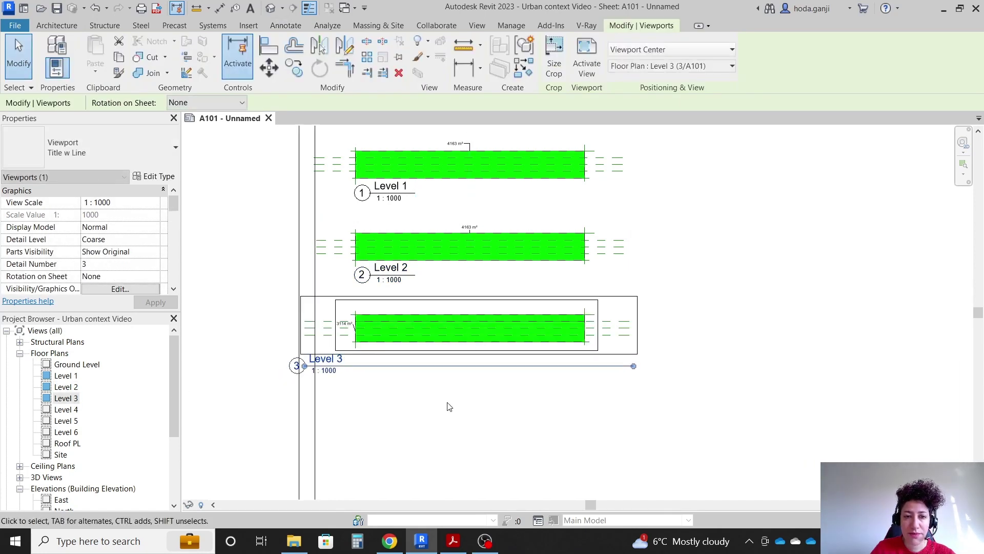
double_click(624, 312)
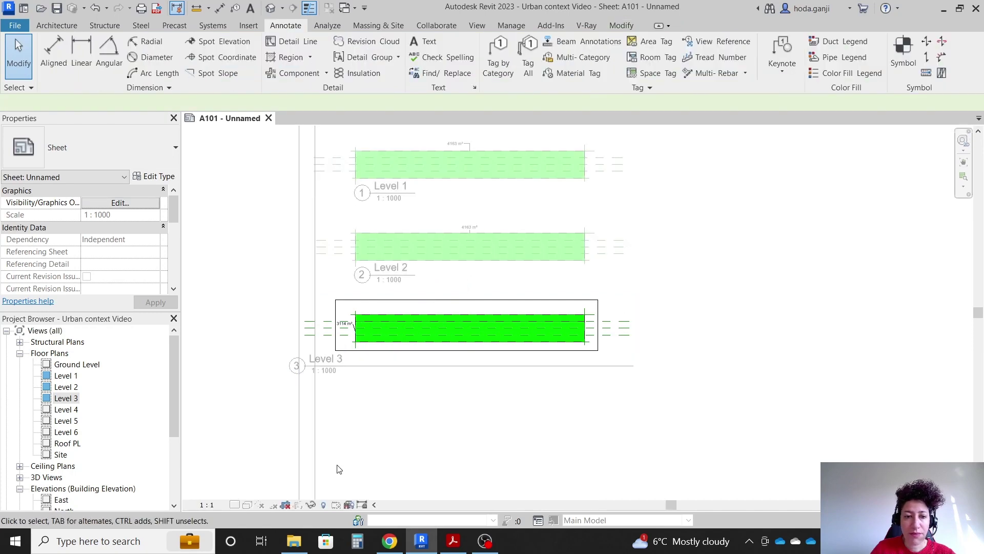
double_click(435, 428)
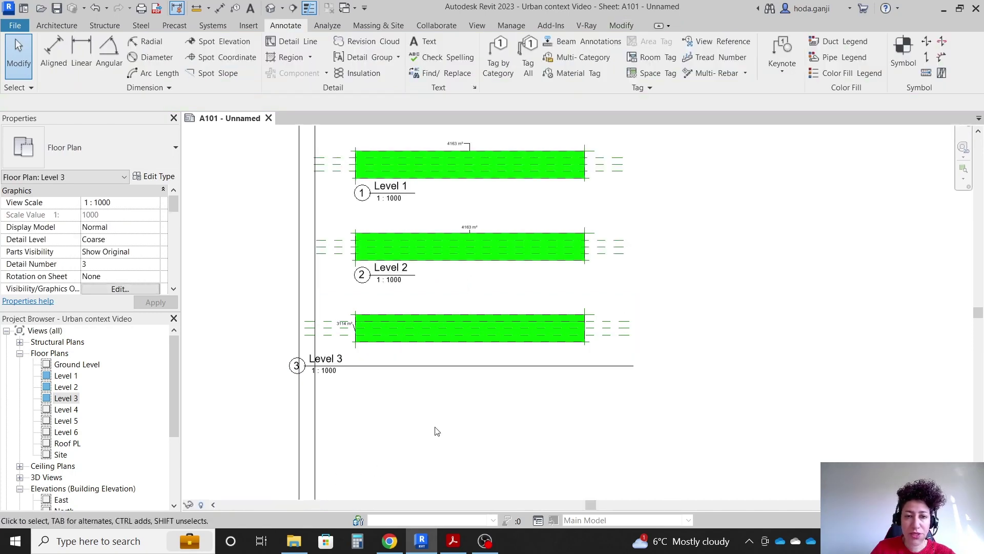
left_click(385, 371)
left_click_drag(384, 371, 435, 359)
left_click(452, 384)
- Shorten the Level 3 title line and nudge that viewport up slightly
left_click(699, 356)
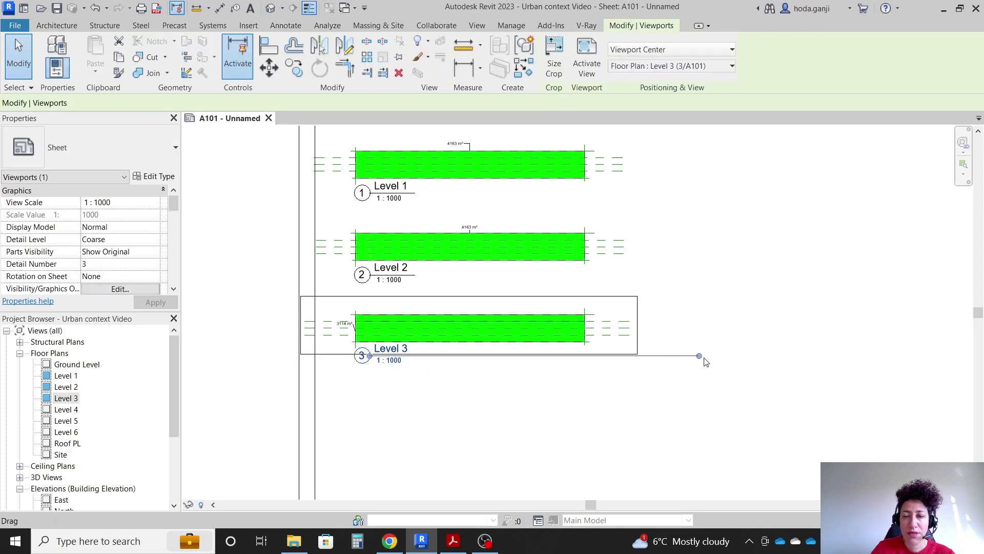
left_click_drag(699, 356, 417, 396)
left_click(556, 428)
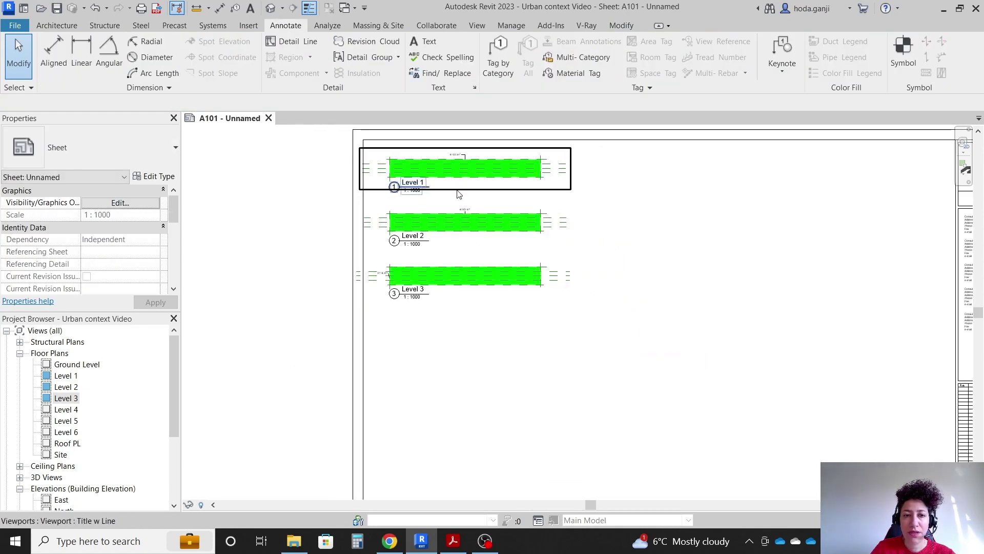
middle_click_drag(462, 351, 492, 257)
left_click(492, 257)
key("Up")
key("Up")
key("Up")
left_click(559, 349)
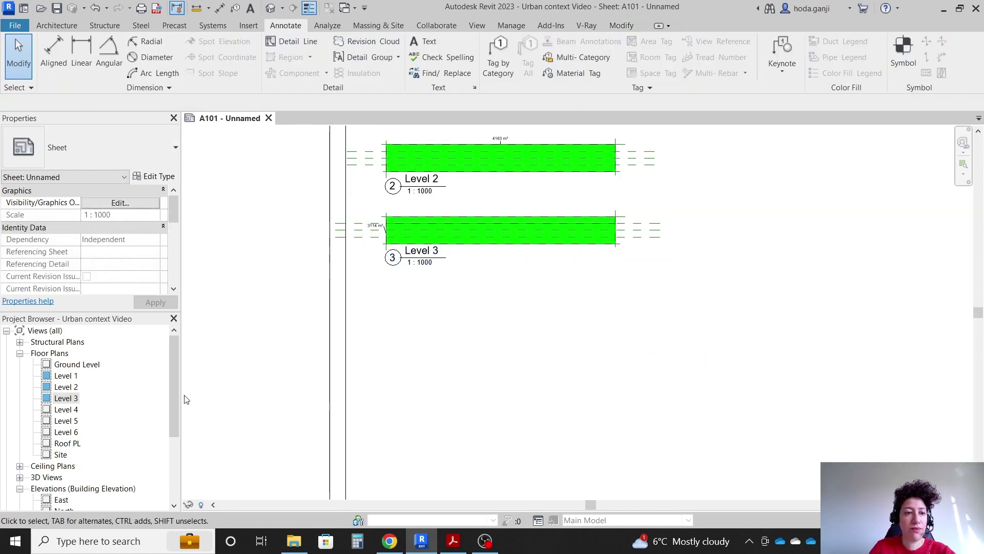
left_click(74, 410)
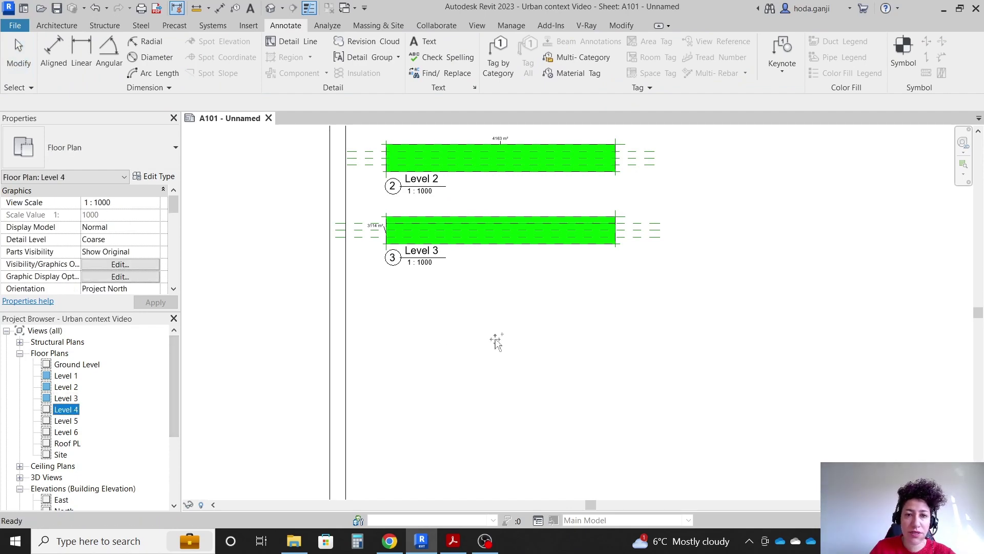
- Place the Level 4 plan below Level 3 on sheet A101 and align its title with the others
left_click(500, 304)
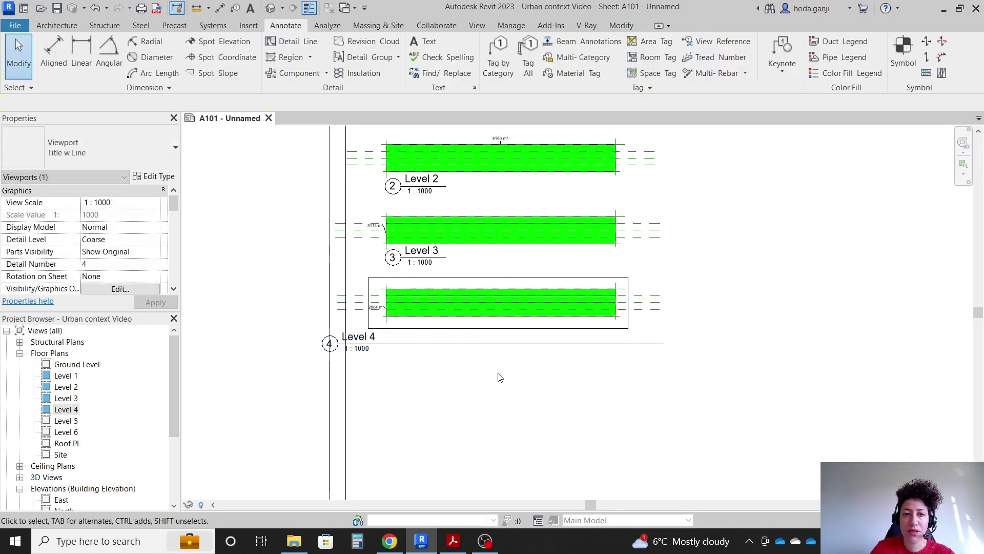
double_click(651, 292)
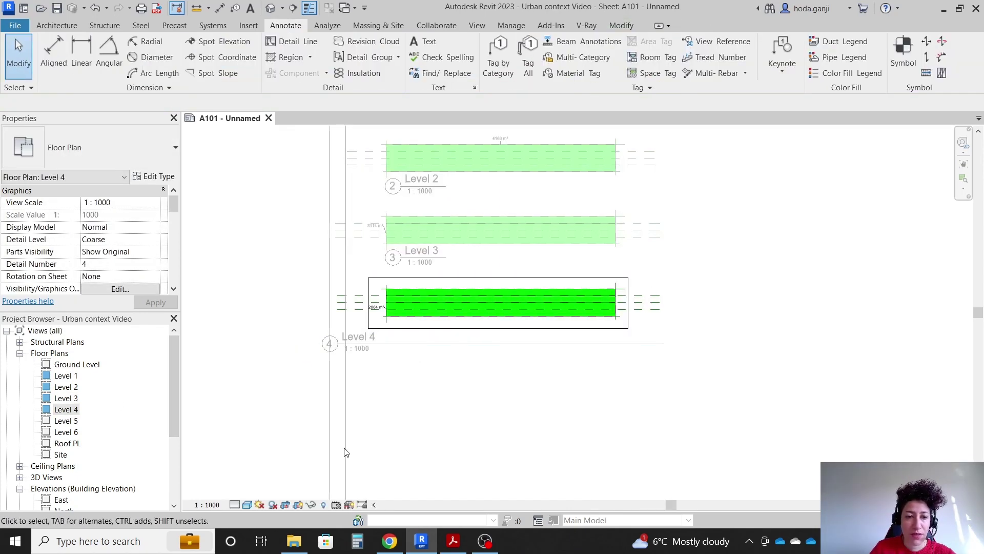
double_click(374, 495)
left_click(441, 336)
left_click_drag(403, 343, 460, 333)
key("Escape")
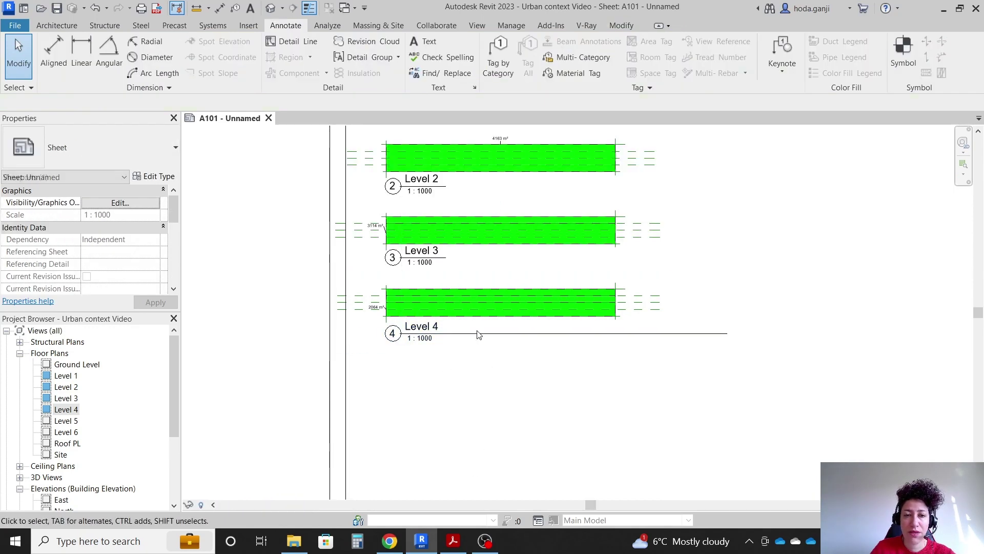
left_click(478, 334)
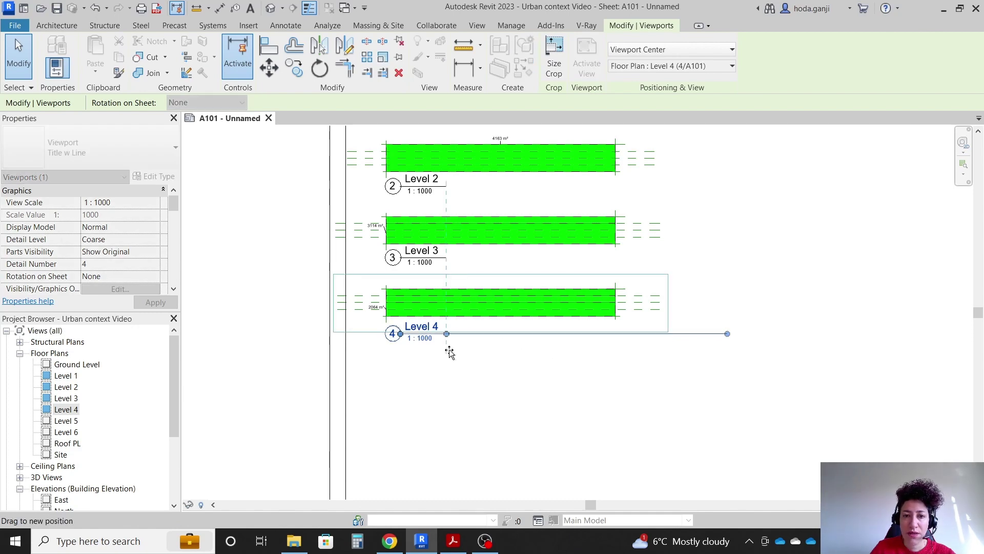
- Add the Level 5 plan below Level 4, aligning its title and shortening its title line
left_click(464, 378)
left_click_drag(66, 420, 428, 370)
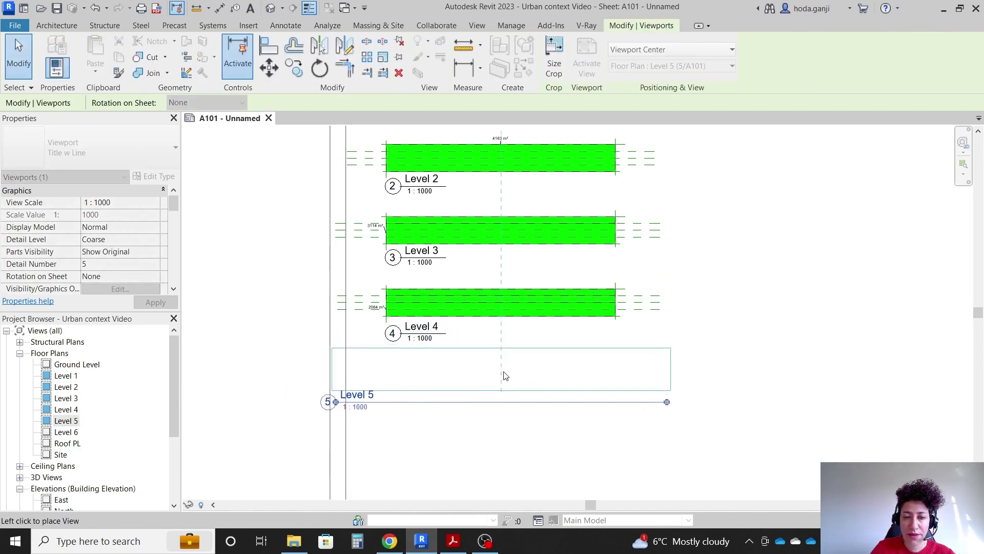
left_click(505, 376)
left_click(427, 432)
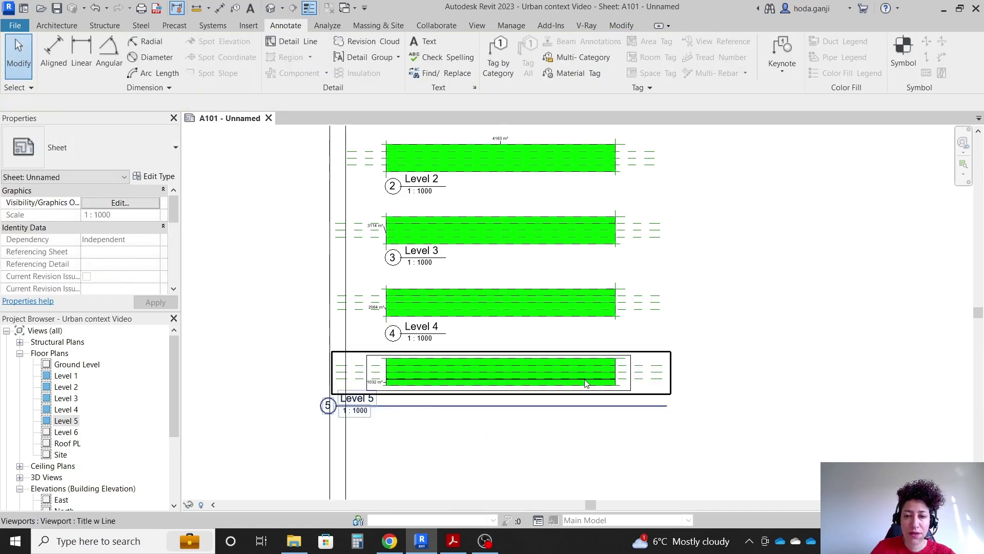
double_click(658, 363)
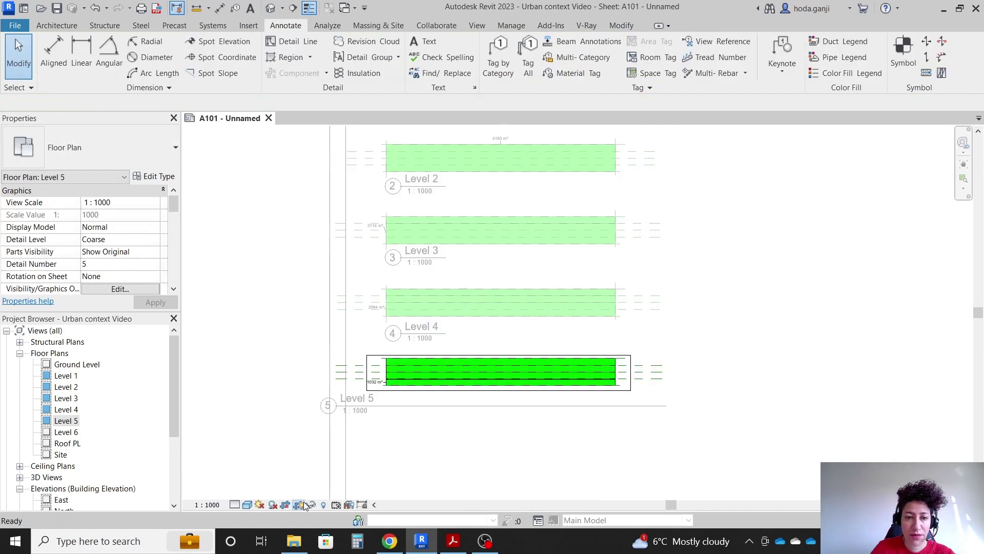
double_click(450, 463)
left_click(399, 410)
left_click_drag(399, 408, 465, 402)
left_click(487, 441)
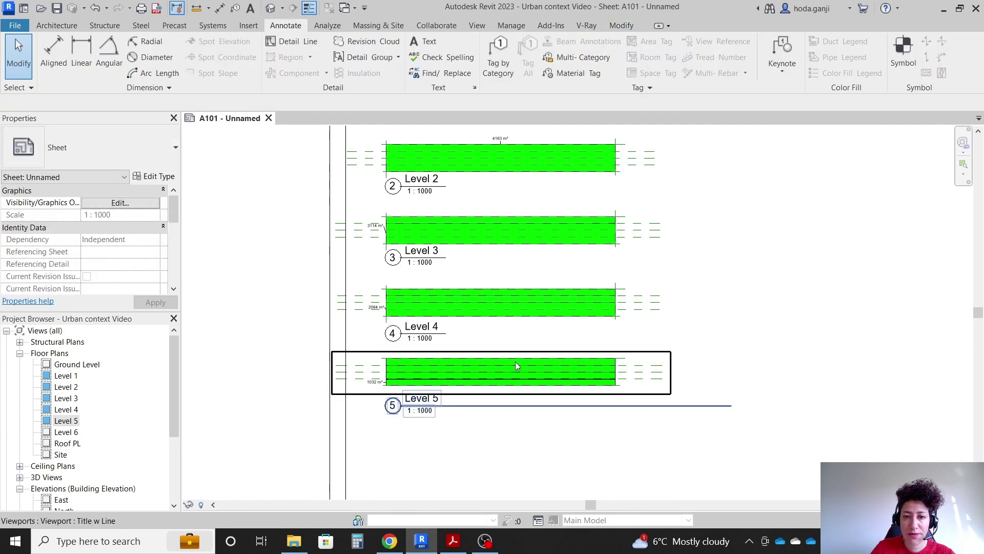
left_click(515, 361)
left_click_drag(729, 409, 447, 431)
left_click(521, 439)
- Hide the parking mass in the Level 5 viewport, undoing an accidental temporary hide first
double_click(659, 358)
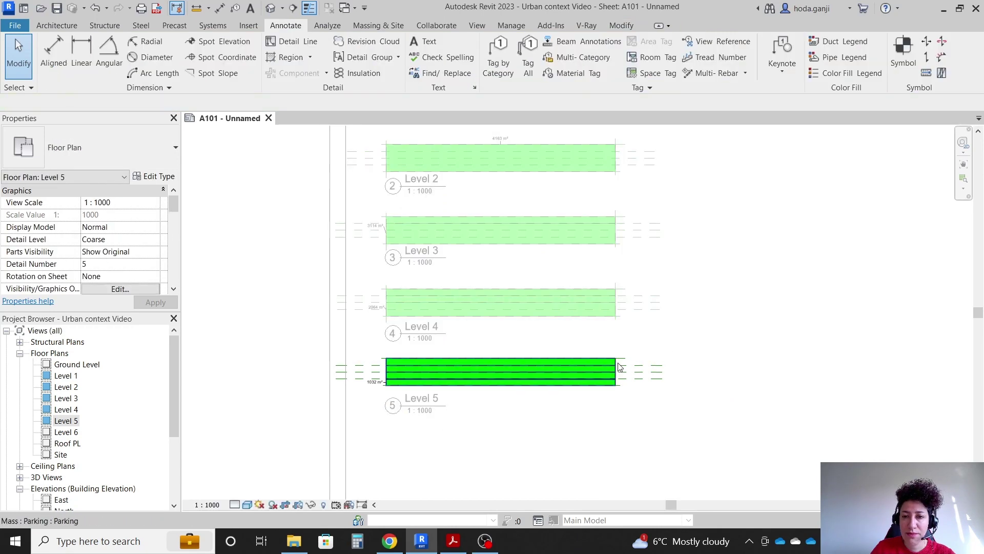
left_click(619, 368)
key("h")
key("h")
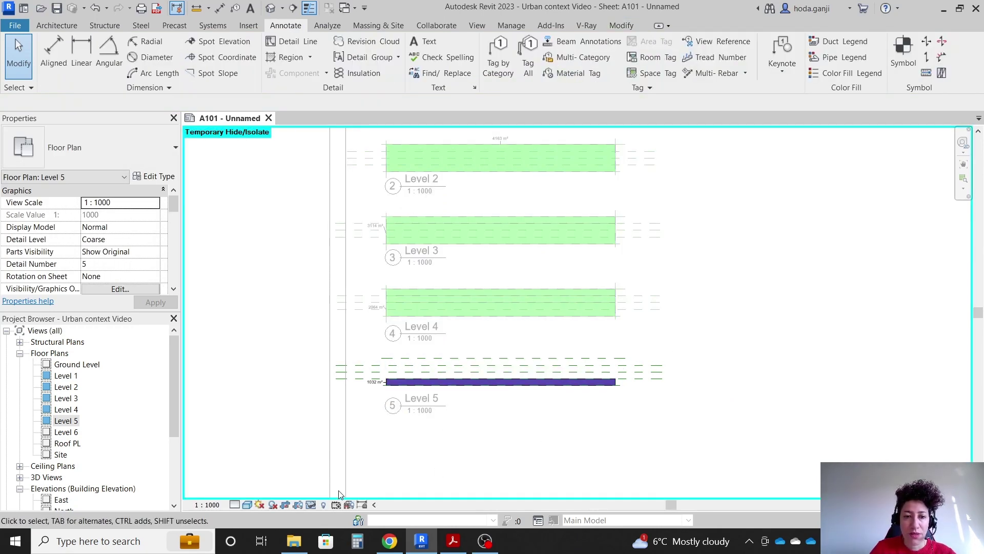
left_click(311, 504)
left_click(321, 493)
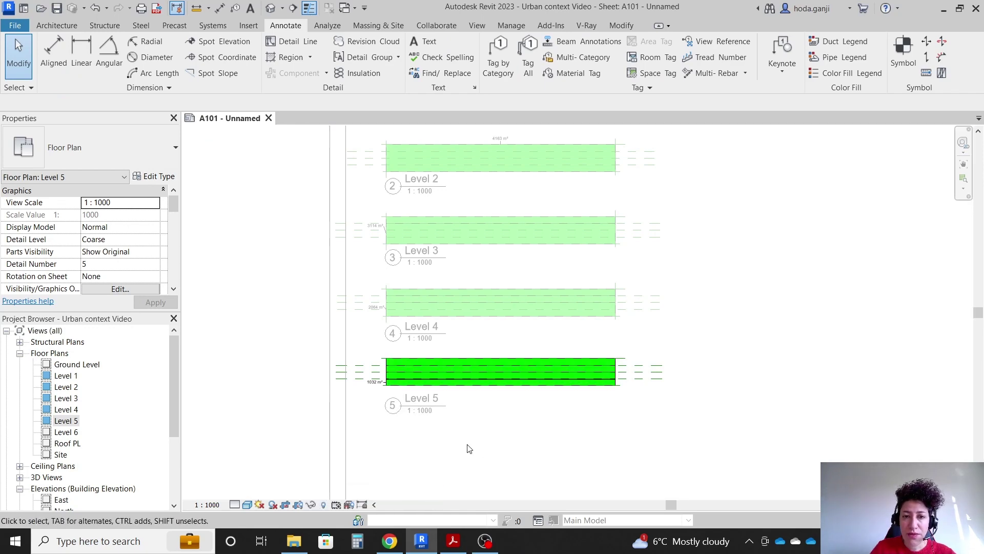
scroll(470, 448, "up", 5)
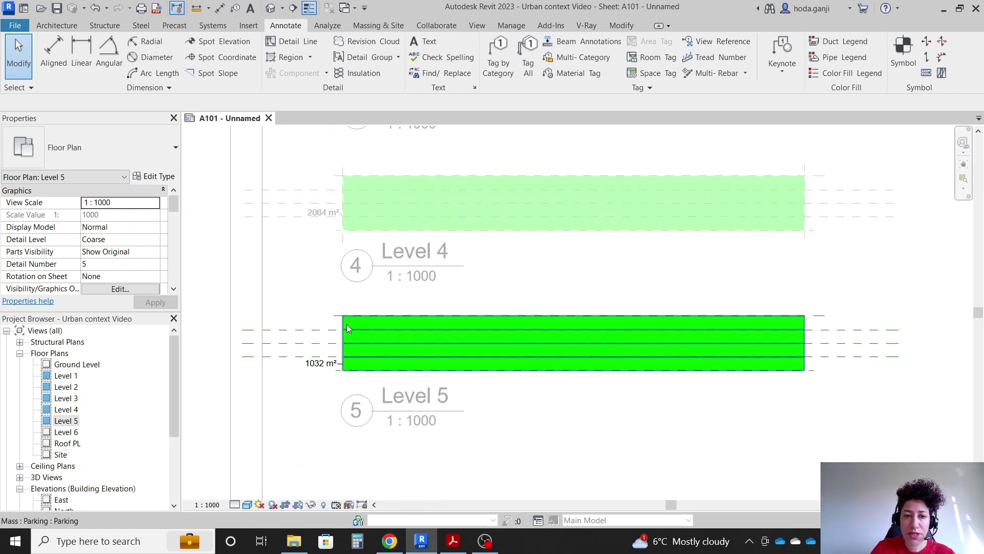
left_click(344, 321)
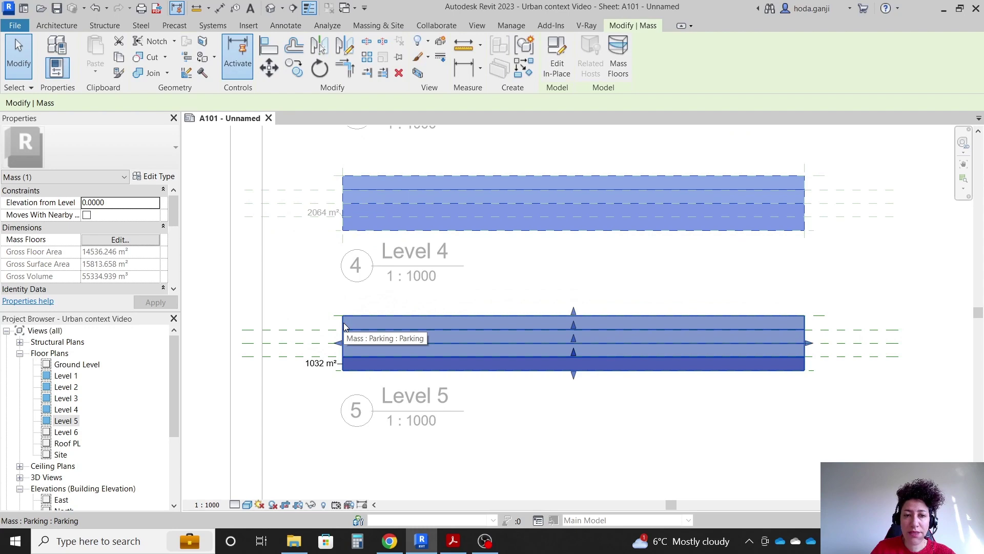
right_click(343, 321)
mouse_move(397, 302)
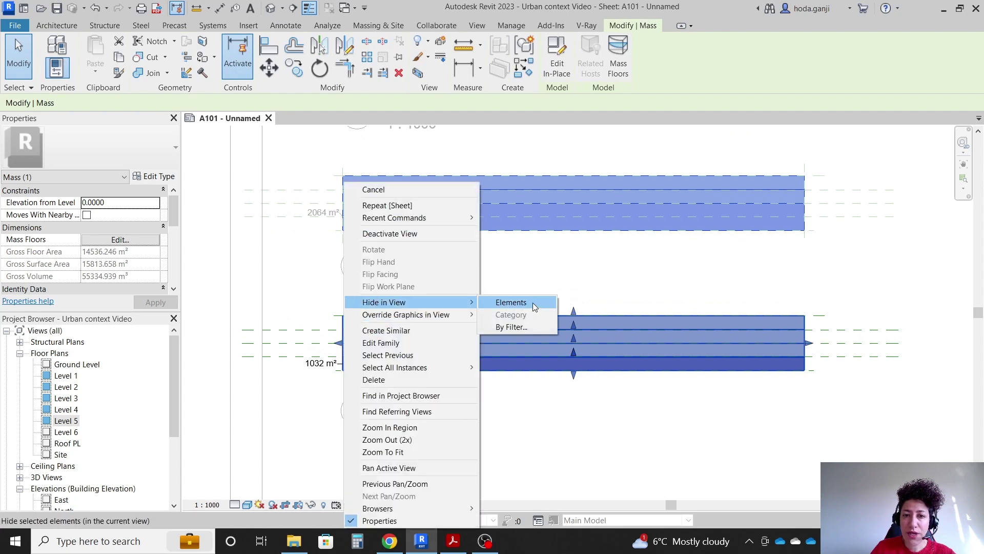
left_click(533, 302)
scroll(506, 436, "down", 3)
double_click(754, 339)
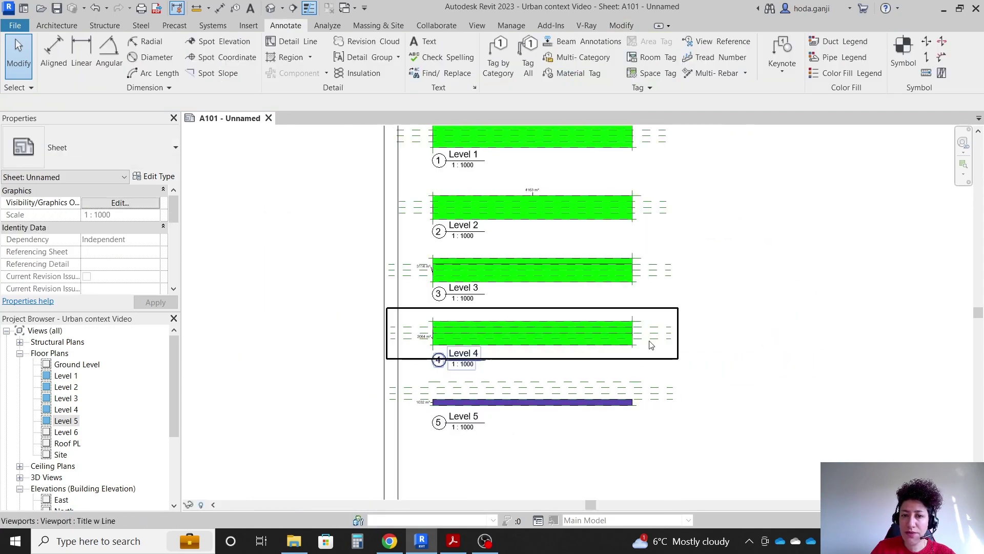
- Hide the parking mass element in the Level 4 viewport
scroll(595, 353, "up", 3)
double_click(435, 309)
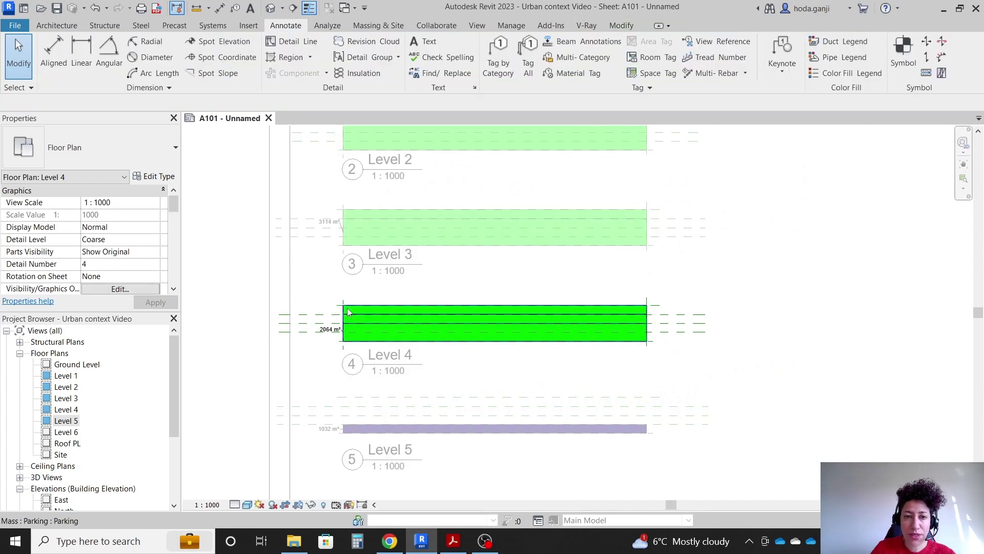
scroll(343, 310, "up", 2)
left_click(343, 316)
right_click(340, 307)
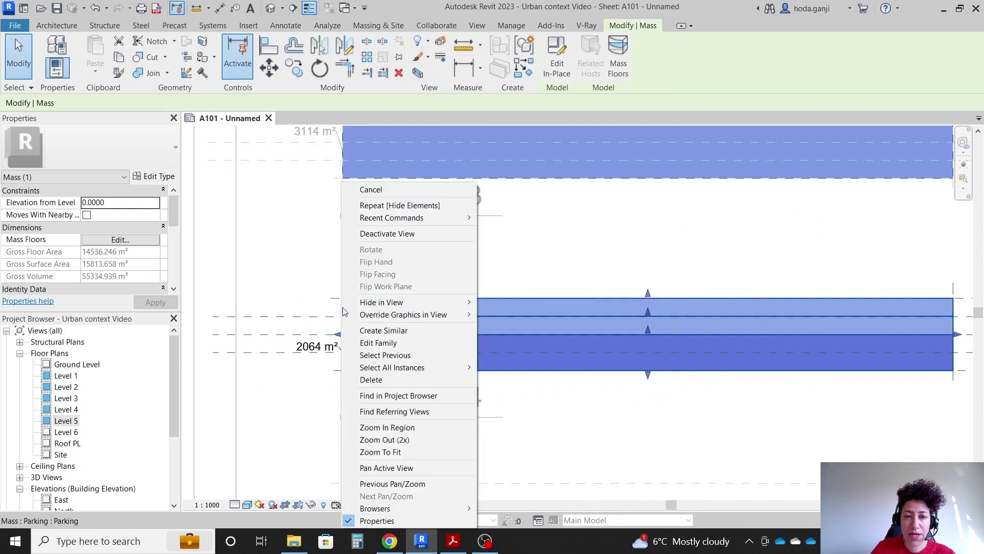
mouse_move(464, 302)
left_click(508, 302)
scroll(740, 355, "down", 3)
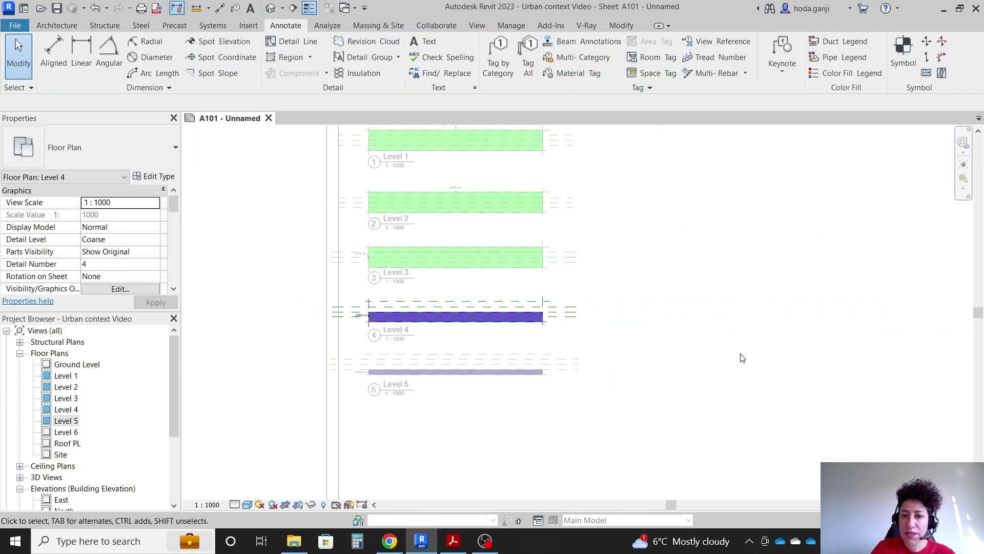
double_click(740, 356)
- Hide the parking mass element in the Level 3 viewport
scroll(392, 250, "up", 4)
double_click(394, 239)
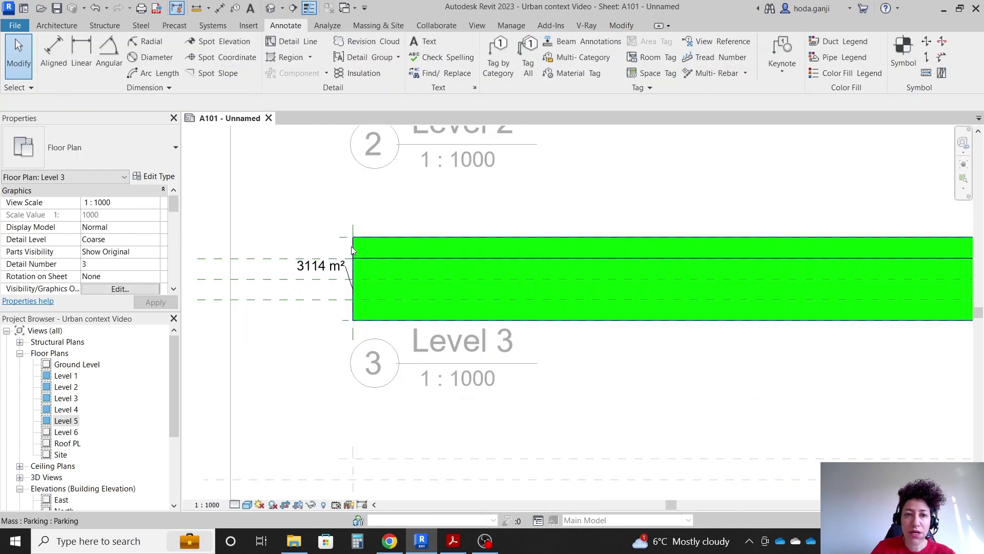
left_click(353, 246)
right_click(354, 248)
mouse_move(420, 302)
left_click(531, 298)
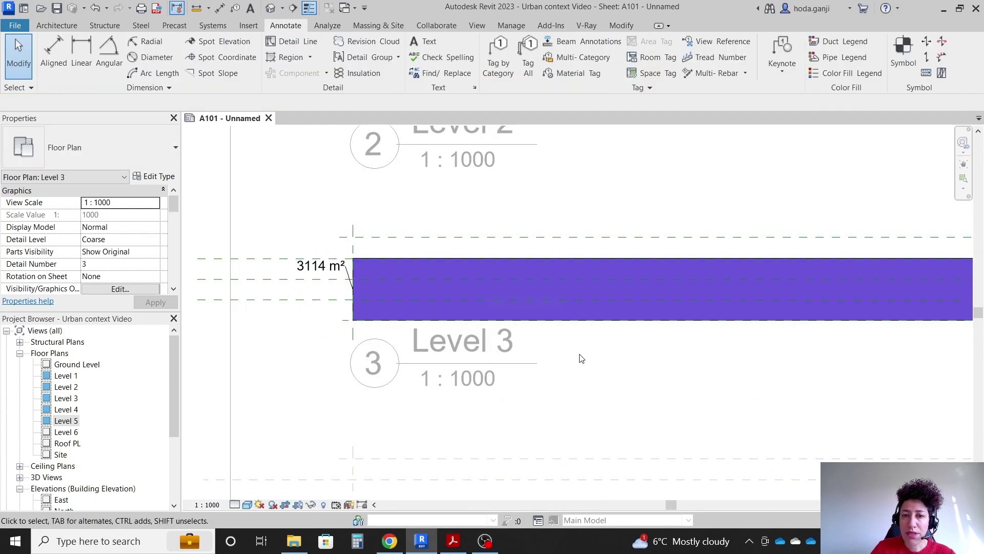
scroll(805, 270, "down", 3)
double_click(804, 270)
- Hide the parking mass element in the Level 2 viewport
scroll(805, 270, "up", 3)
scroll(325, 240, "up", 2)
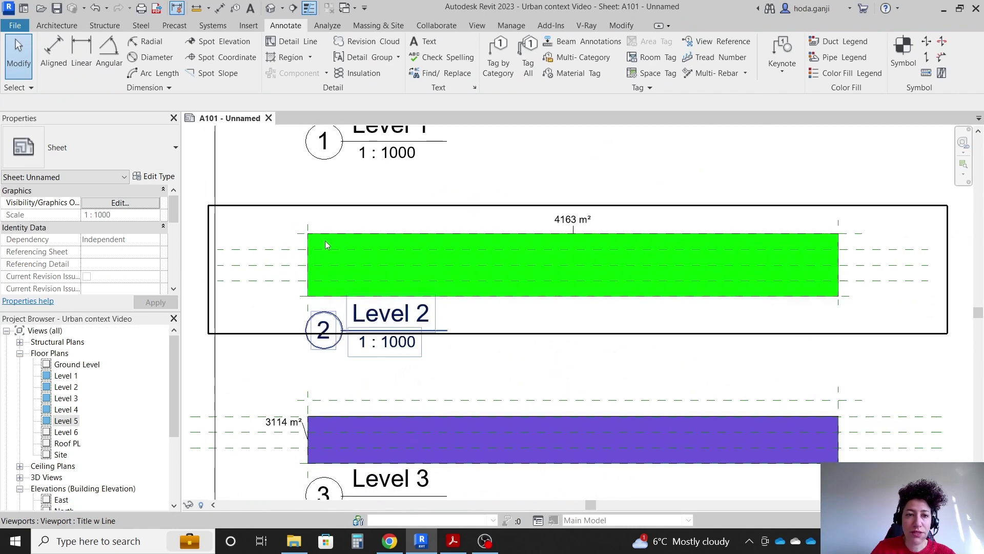
double_click(325, 241)
right_click(308, 241)
mouse_move(373, 300)
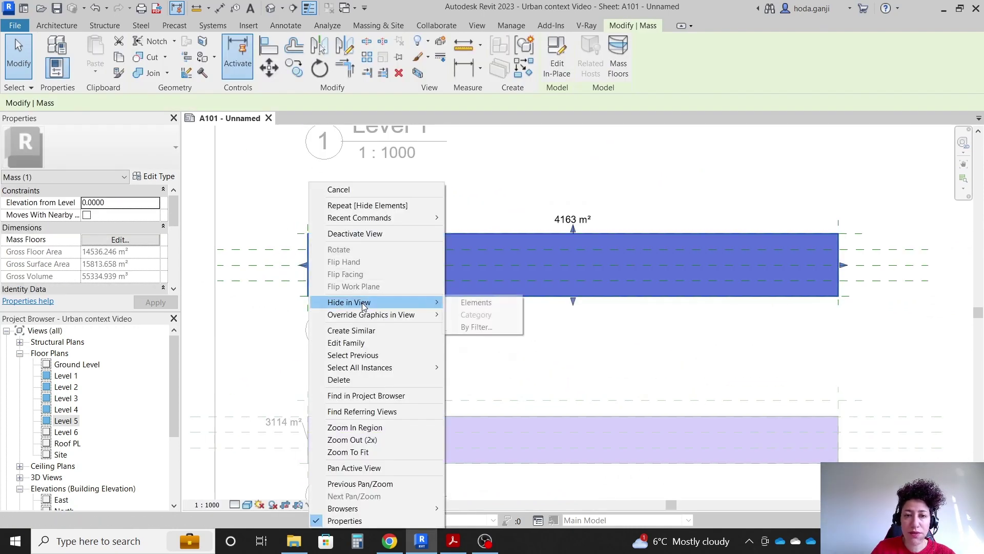
left_click(472, 301)
scroll(547, 331, "down", 3)
double_click(547, 330)
- Hide the parking mass in the Level 1 viewport, then select the Level 2–5 plans together
scroll(379, 191, "up", 2)
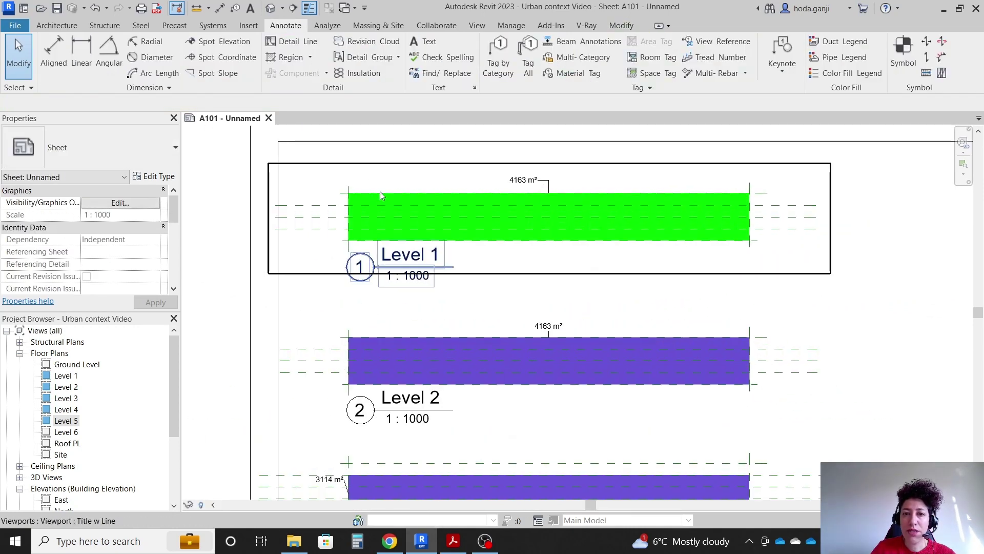
left_click(379, 194)
double_click(351, 199)
left_click(352, 200)
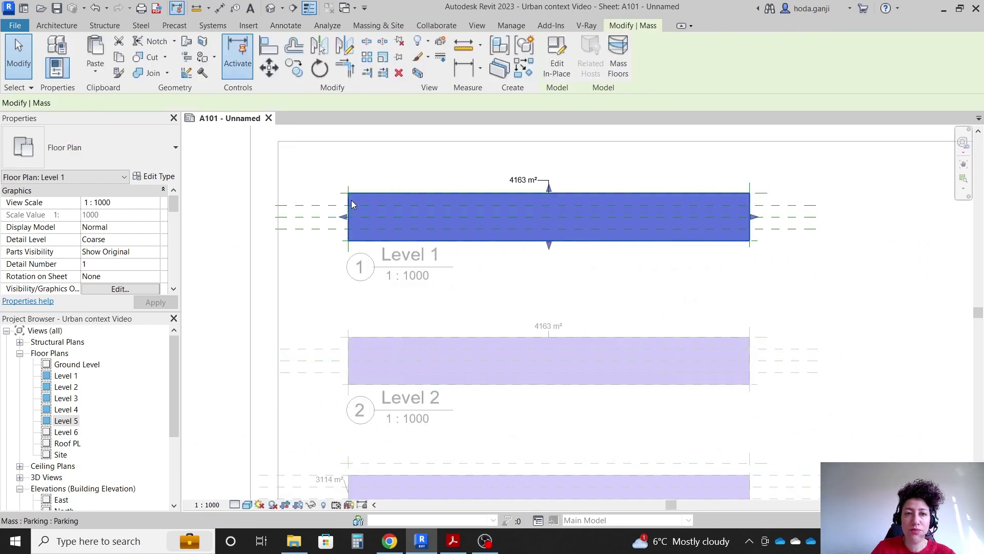
right_click(351, 200)
mouse_move(450, 302)
left_click(516, 302)
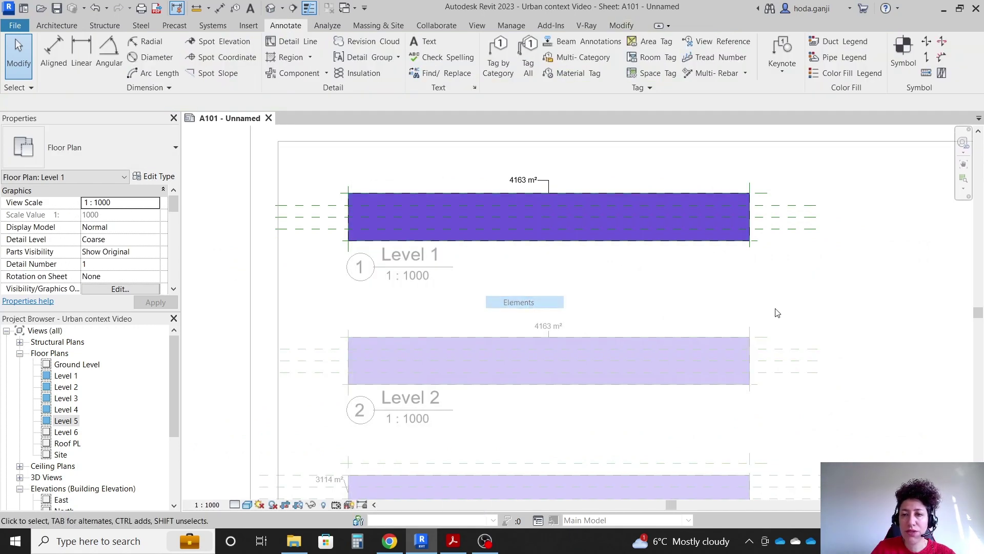
scroll(775, 318, "down", 3)
double_click(774, 318)
scroll(487, 198, "up", 3)
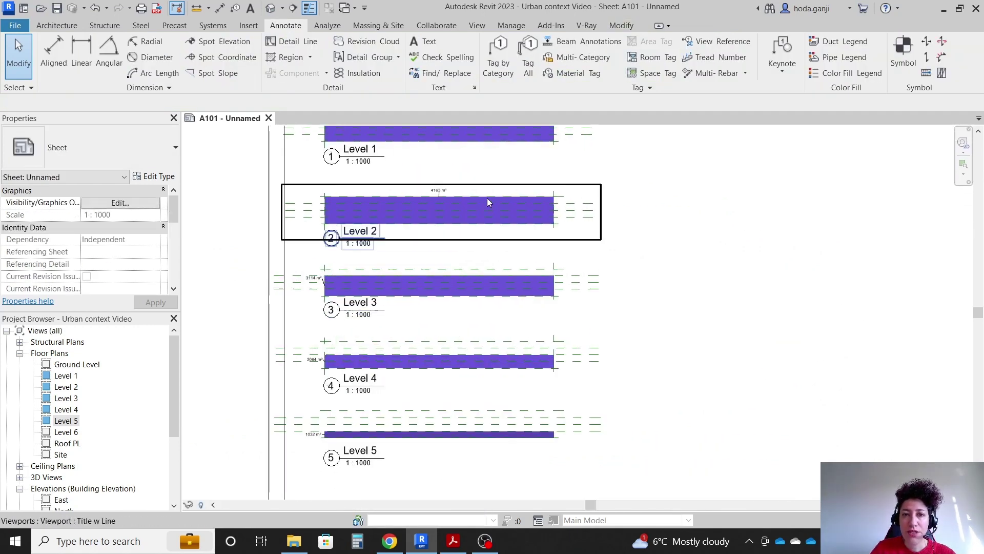
scroll(463, 256, "down", 1)
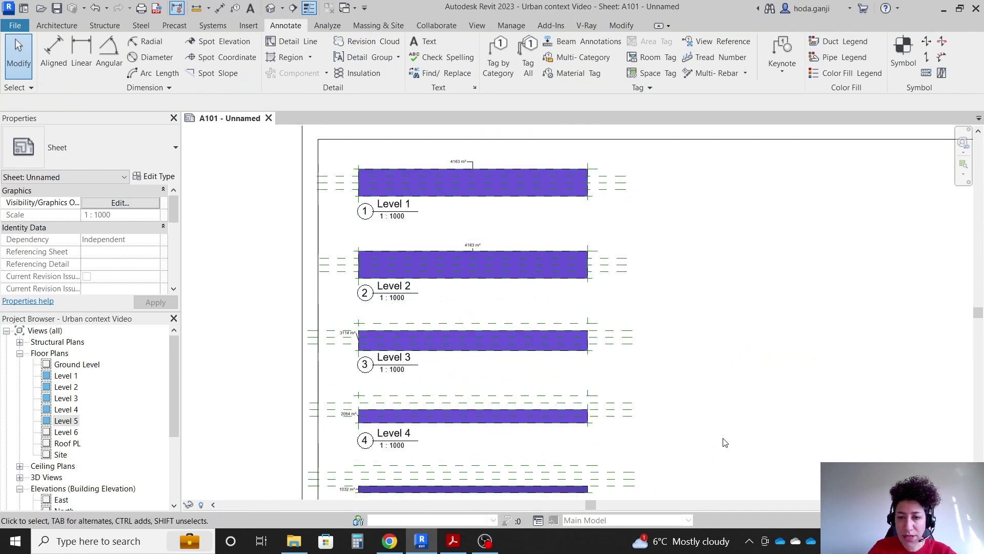
scroll(654, 391, "down", 1)
left_click_drag(615, 399, 568, 255)
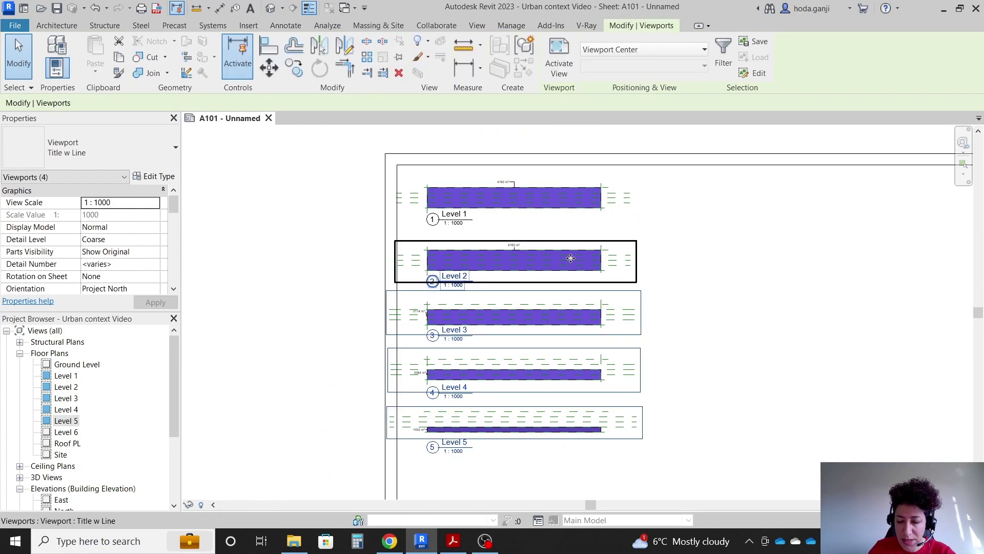
- Drag the Mass Floor Schedule from Schedules/Quantities onto A101, placing it beneath the Level 5 plan
left_click(727, 310)
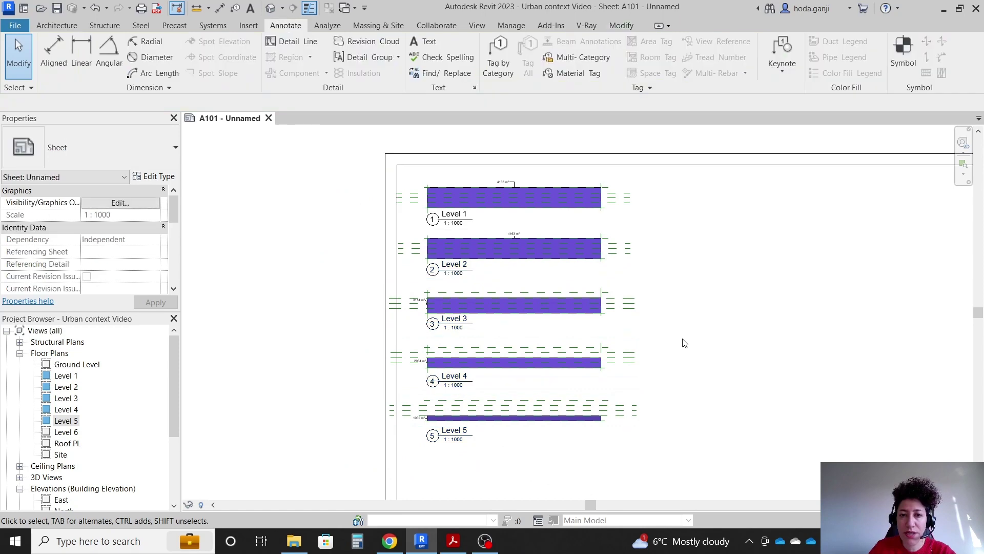
left_click(659, 414)
left_click(738, 430)
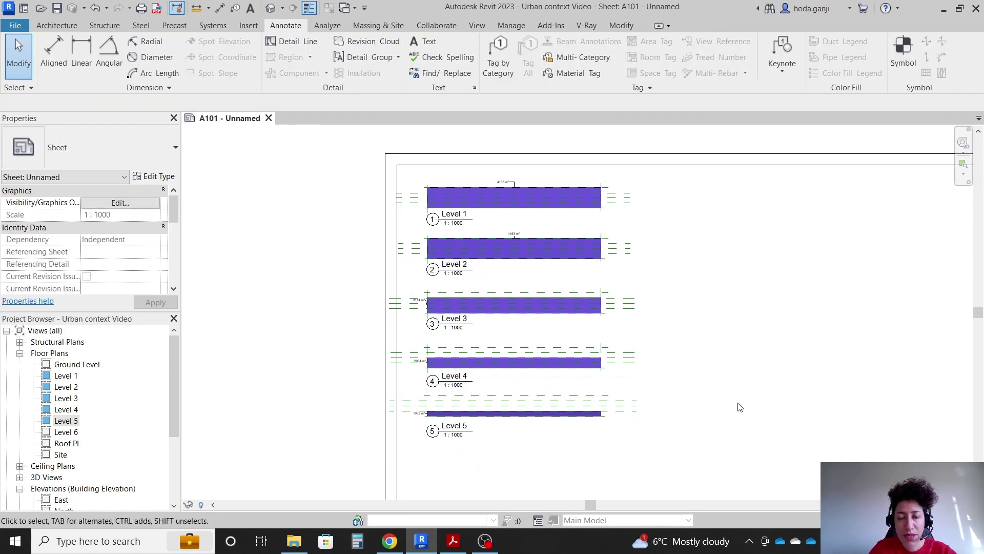
scroll(493, 242, "down", 2)
scroll(495, 243, "up", 1)
scroll(81, 408, "down", 3)
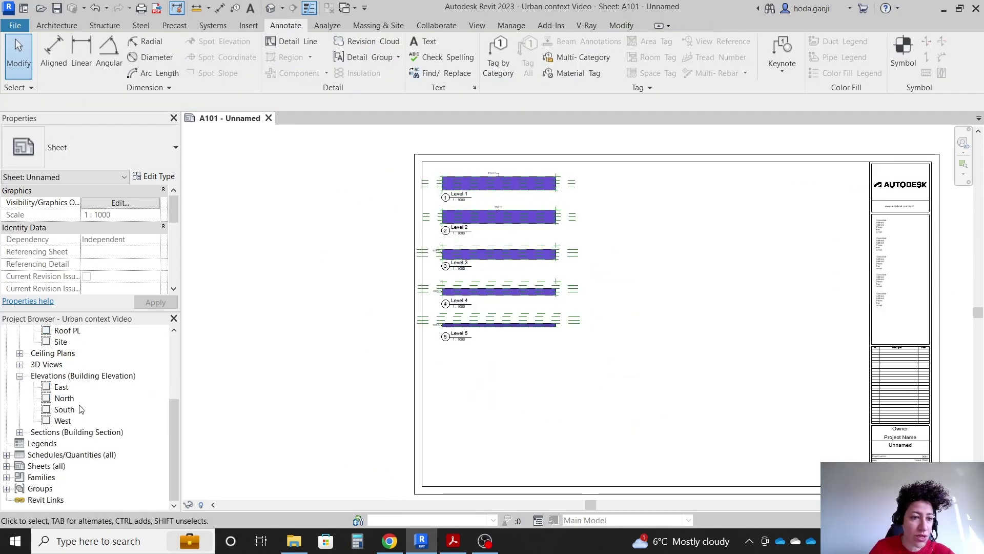
left_click(7, 455)
left_click_drag(77, 466, 496, 403)
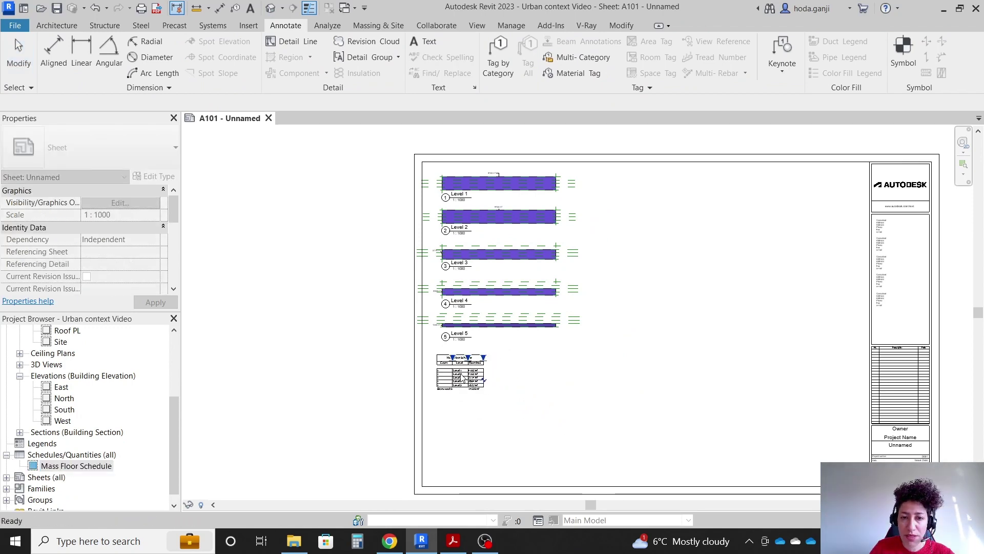
left_click(448, 374)
scroll(477, 387, "up", 3)
scroll(477, 388, "up", 2)
left_click(528, 458)
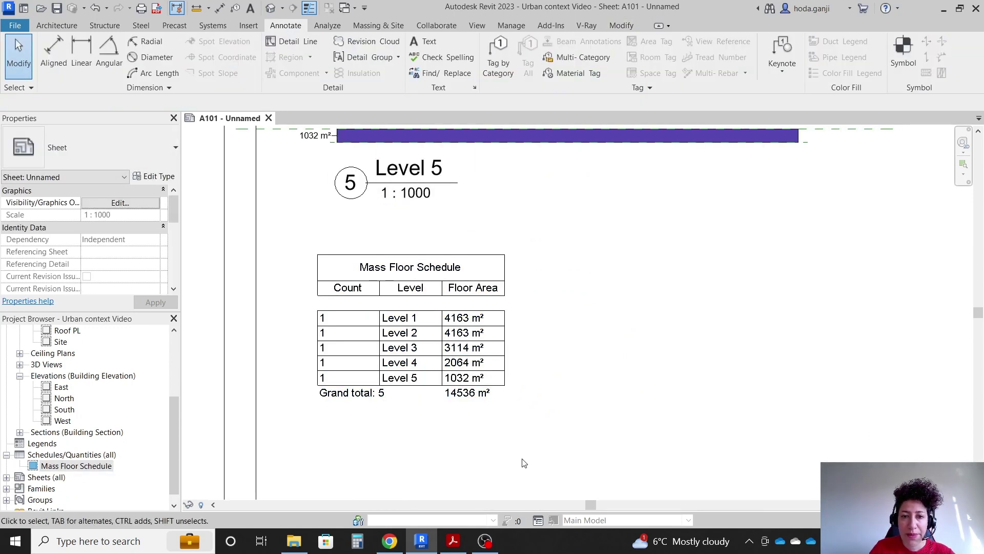
scroll(520, 456, "down", 5)
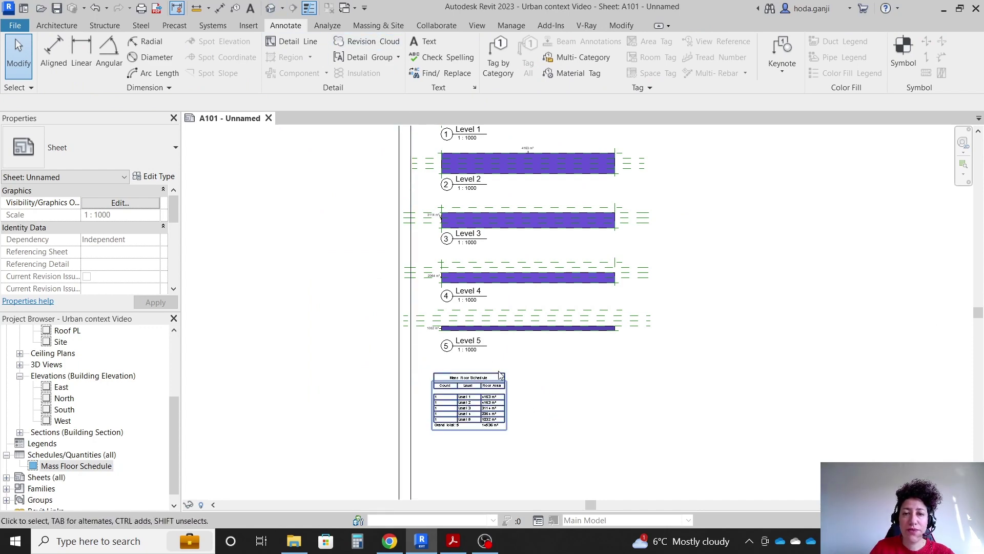
- Open the default 3D view and hide the Kendal Scan point cloud in it
left_click(270, 9)
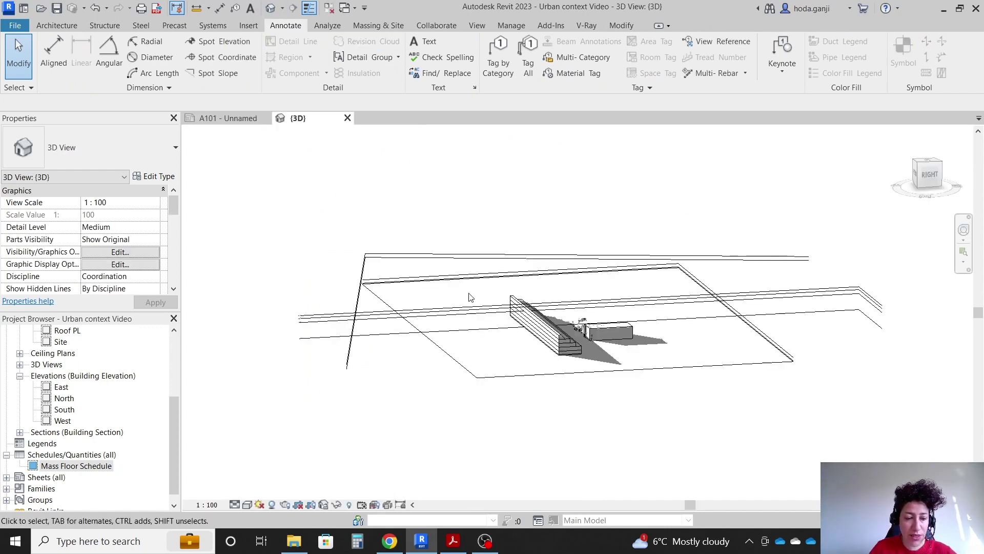
scroll(492, 410, "up", 5)
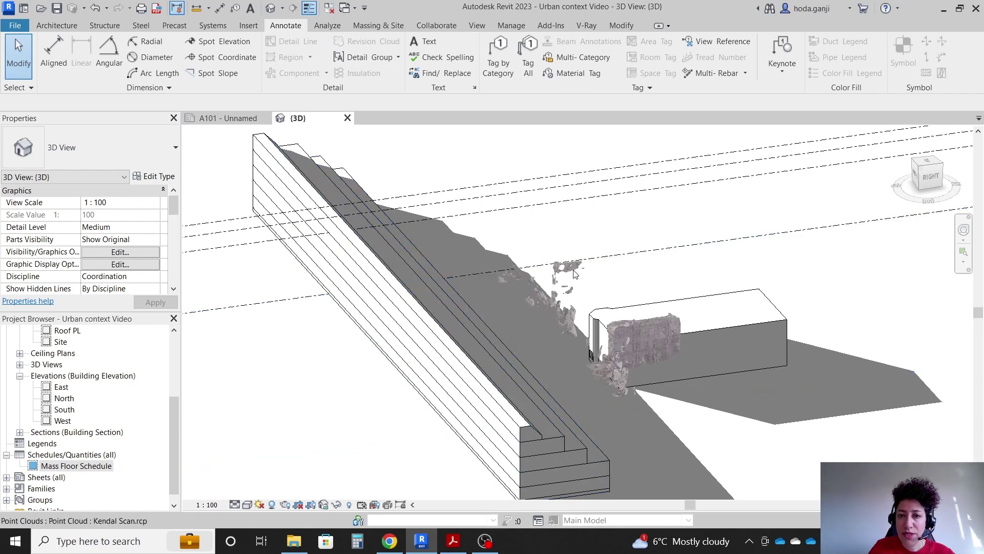
left_click(625, 334)
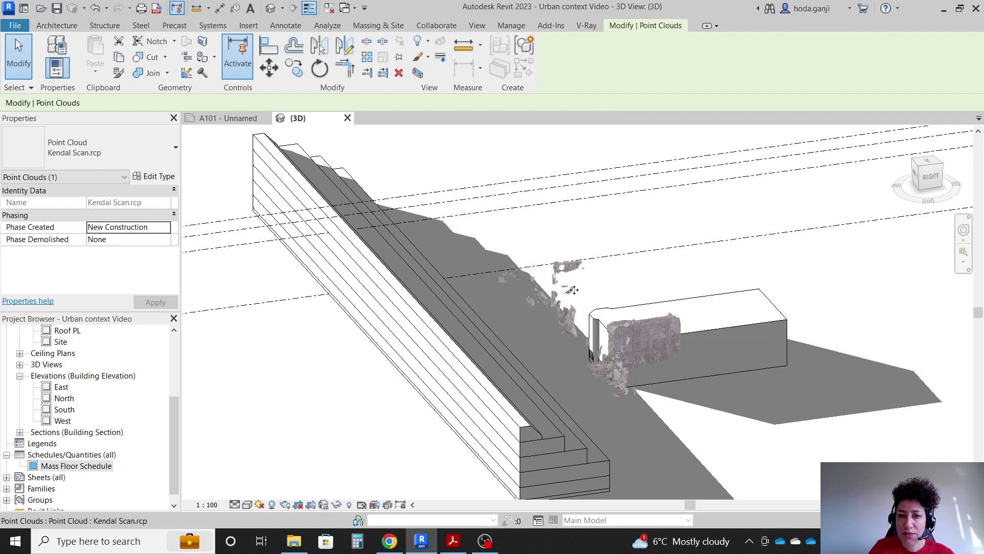
right_click(567, 317)
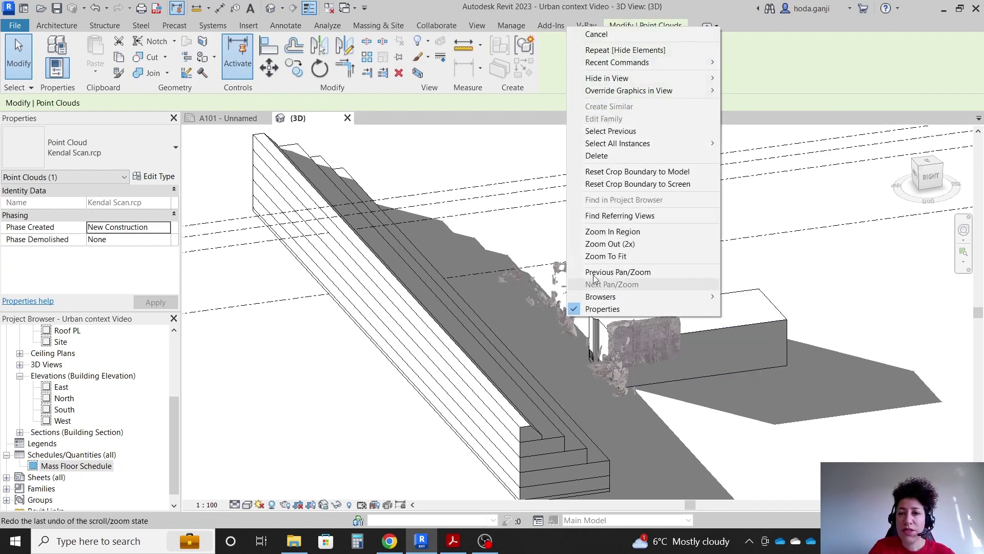
mouse_move(669, 79)
left_click(734, 81)
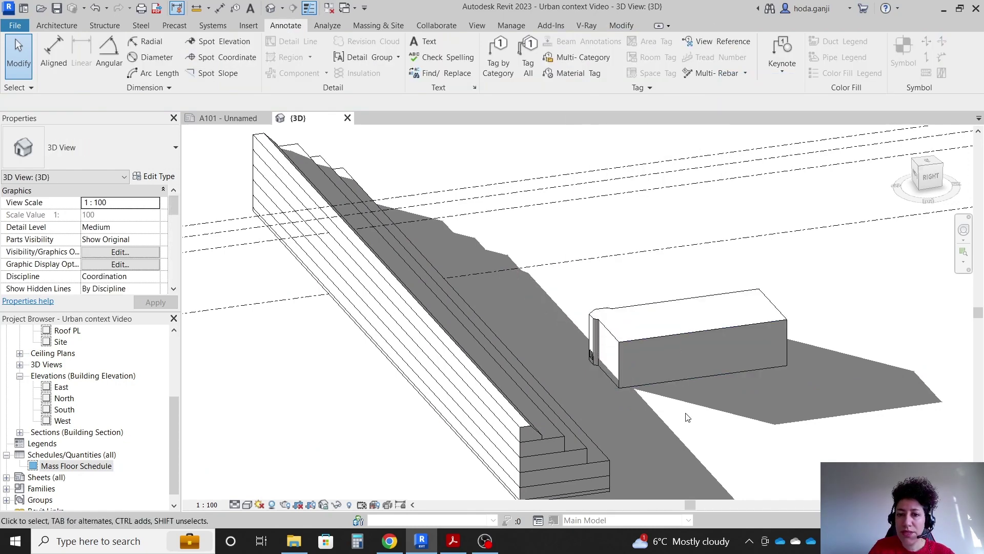
scroll(699, 430, "down", 2)
scroll(656, 446, "up", 5)
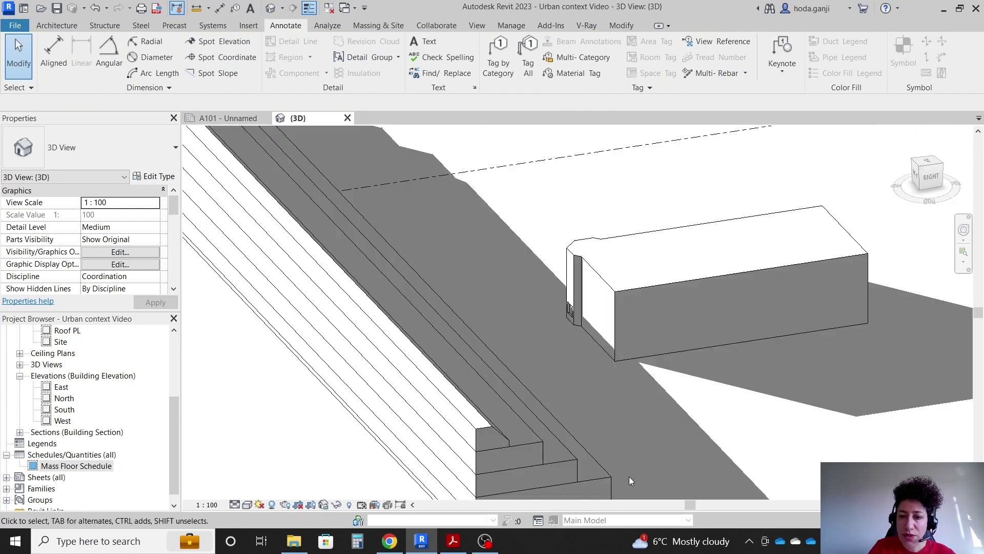
- Turn on a Sun Path solar study and step it back to frame 14, 2:23 PM
left_click(259, 504)
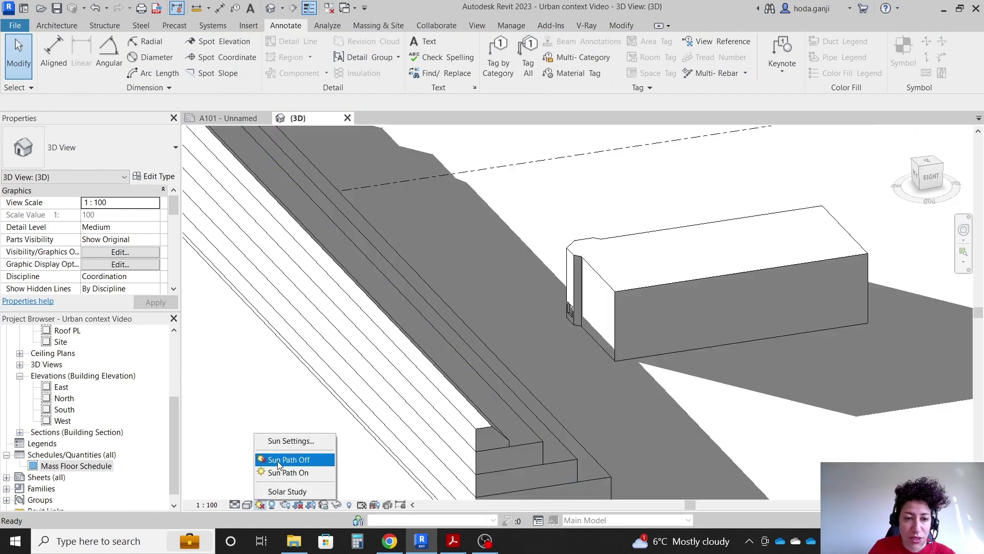
left_click(281, 492)
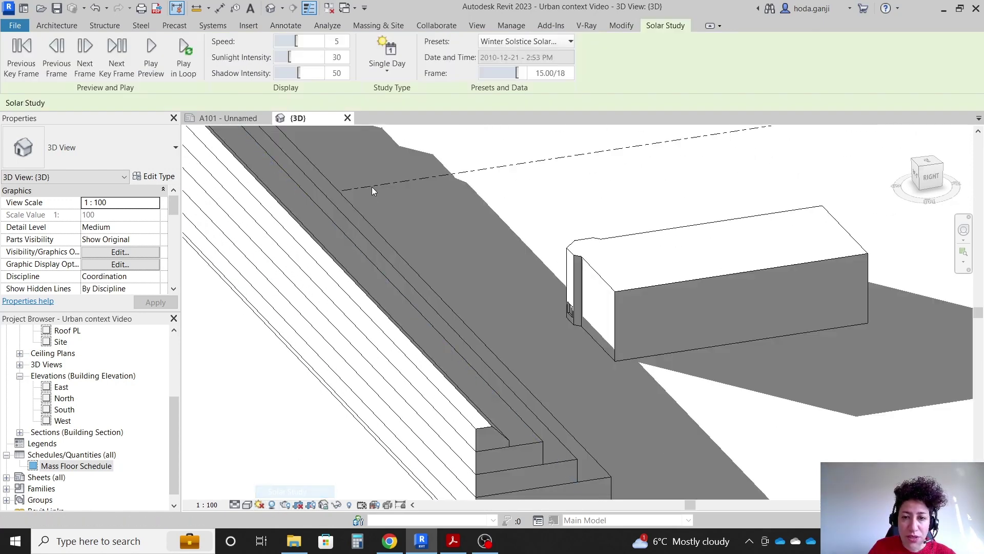
left_click(60, 57)
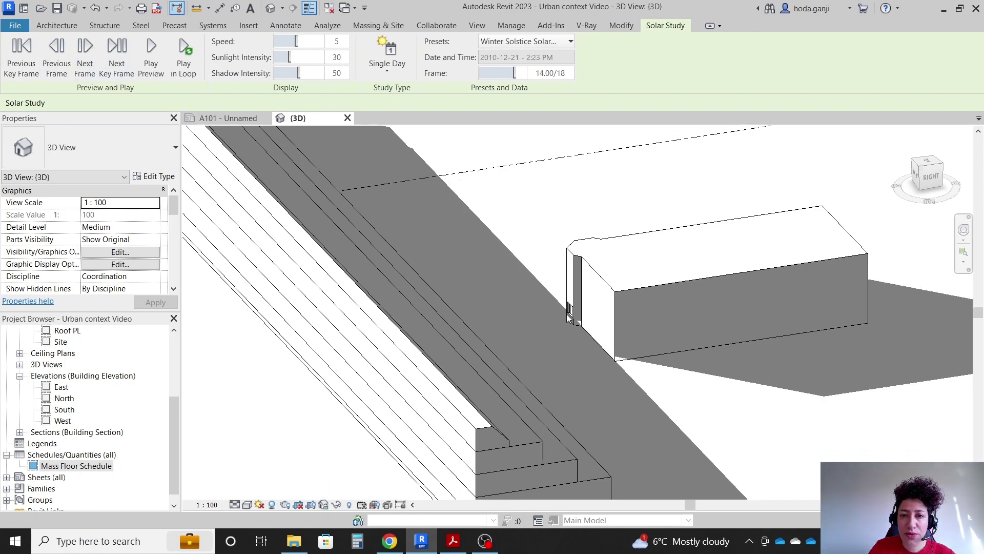
scroll(566, 352, "down", 2)
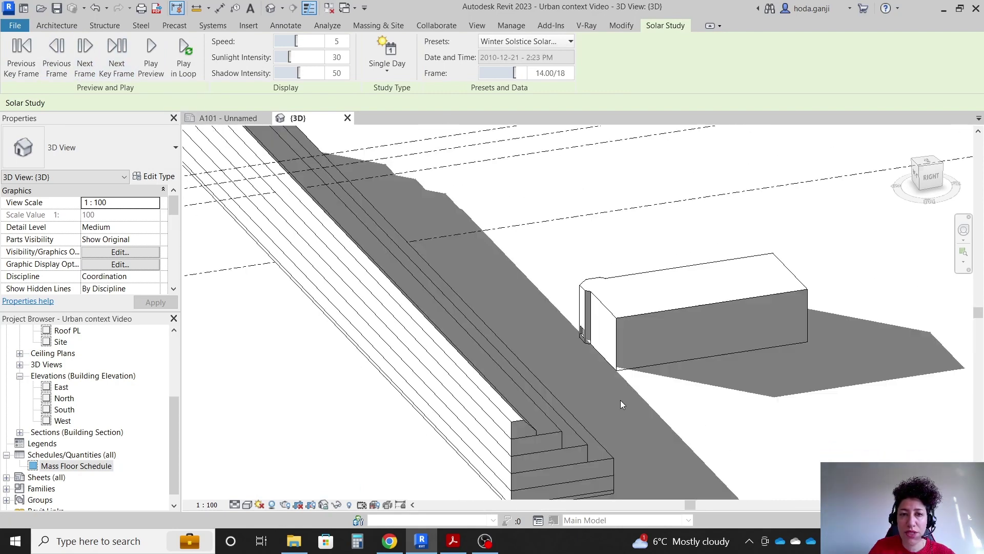
- Hide the entire Levels category in the 3D view via the Ground Level
scroll(639, 429, "down", 1)
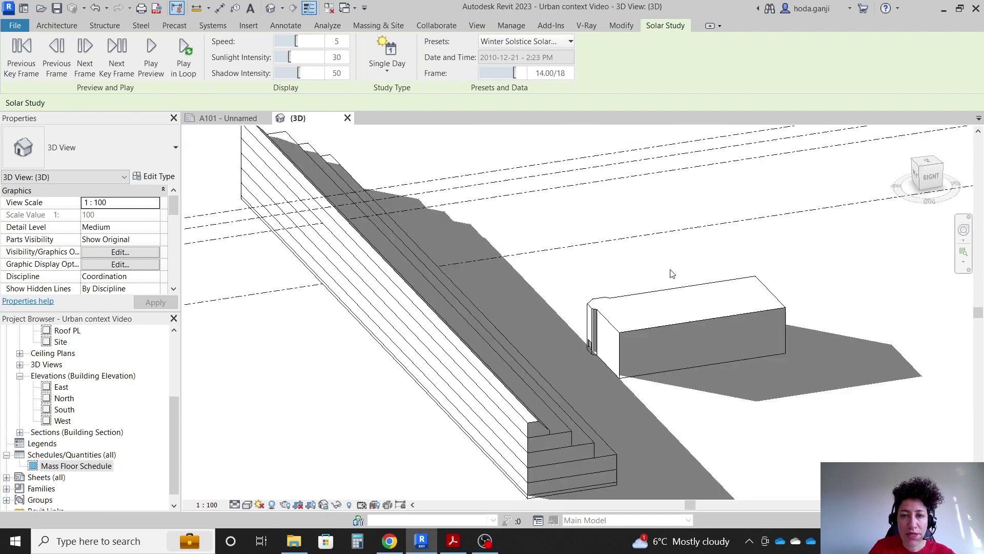
scroll(673, 236, "up", 2)
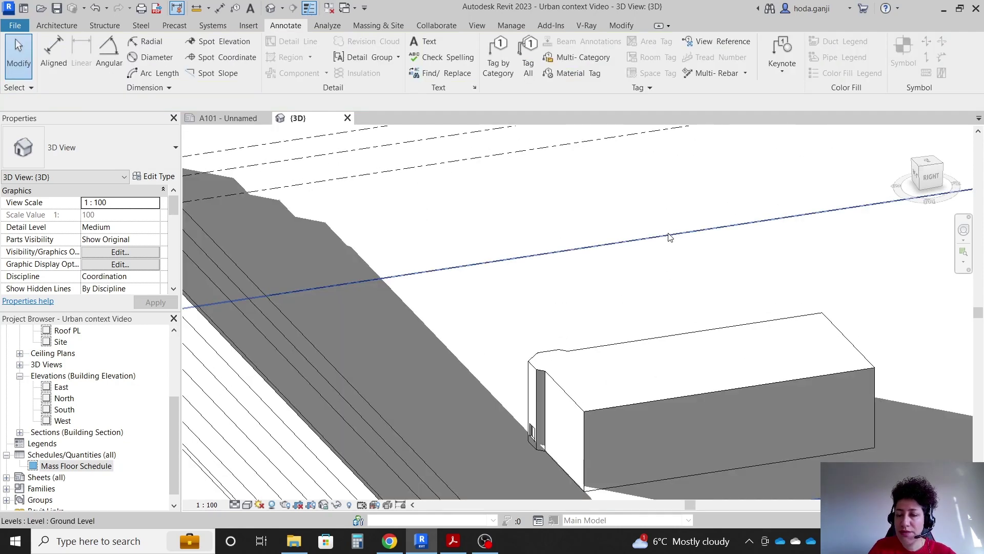
left_click(668, 232)
right_click(668, 233)
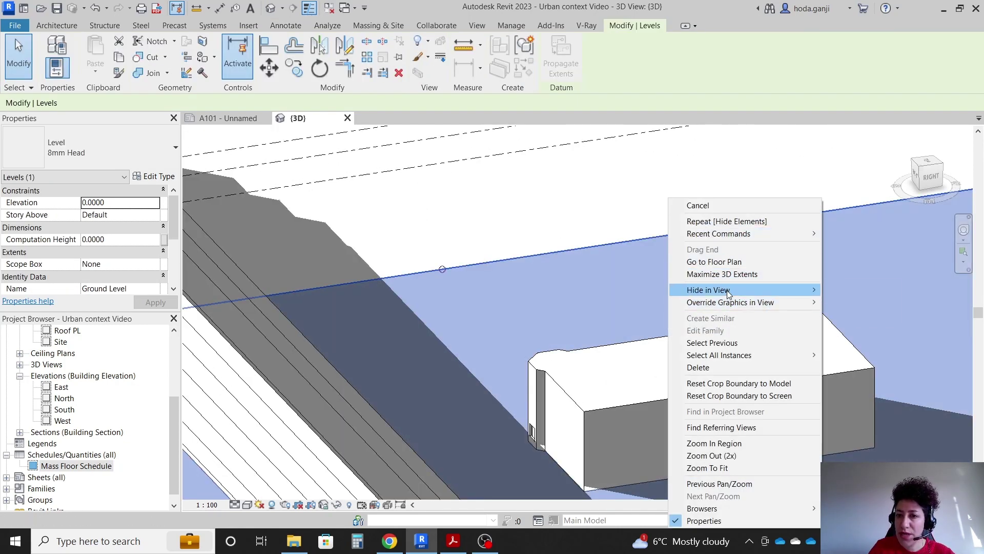
mouse_move(727, 290)
left_click(853, 302)
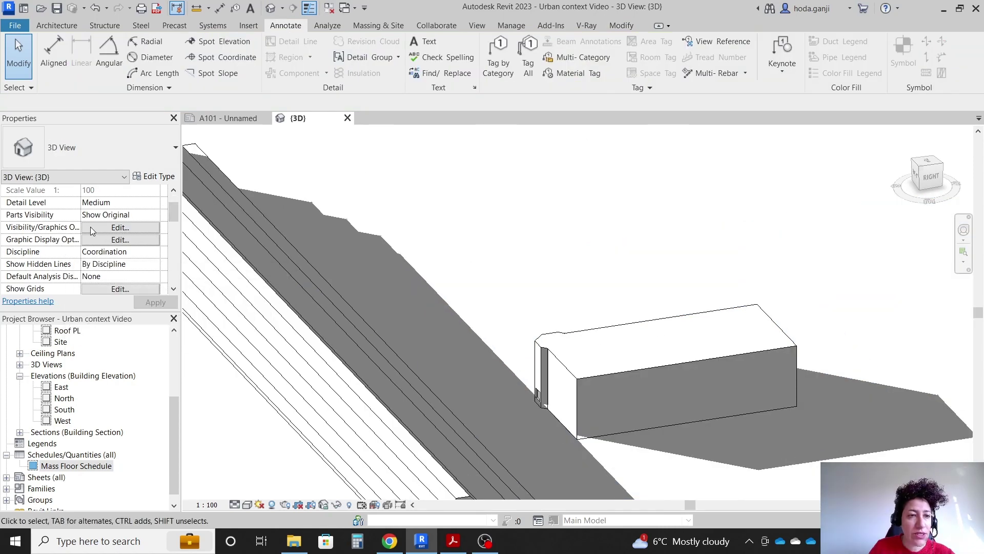
- Switch Projection Mode to Perspective, then back to Orthographic and apply
scroll(90, 226, "down", 3)
scroll(619, 288, "down", 2)
scroll(87, 229, "down", 3)
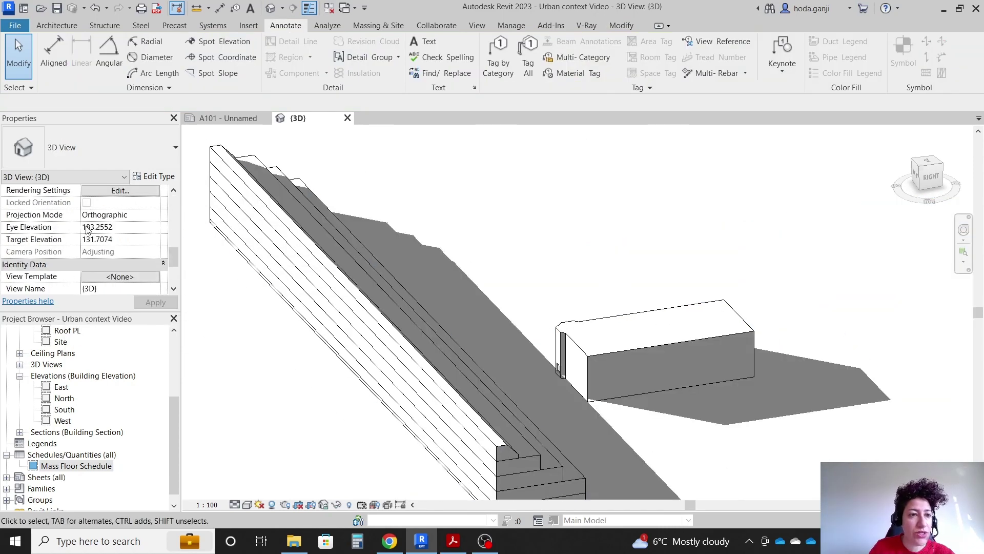
scroll(85, 226, "down", 1)
scroll(85, 226, "up", 2)
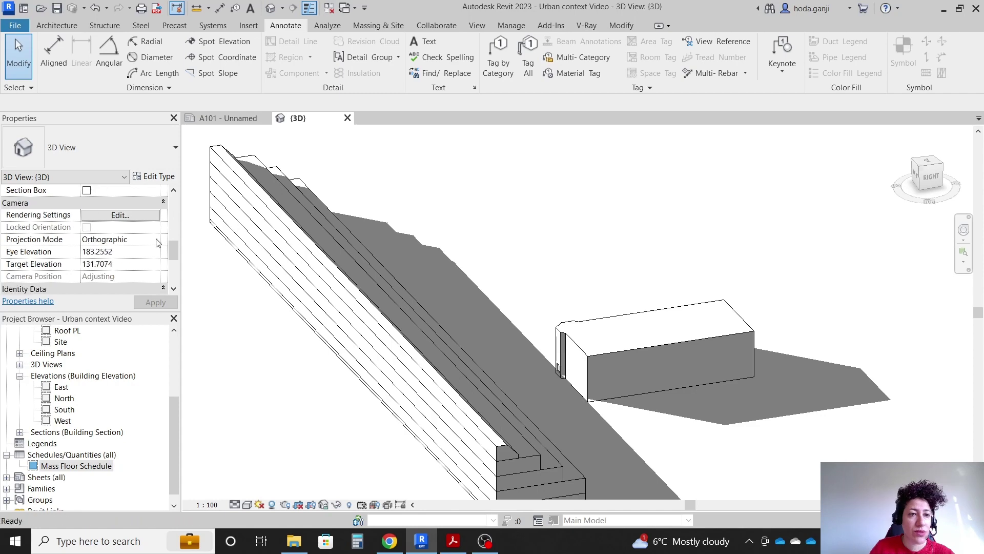
left_click(154, 239)
left_click(114, 262)
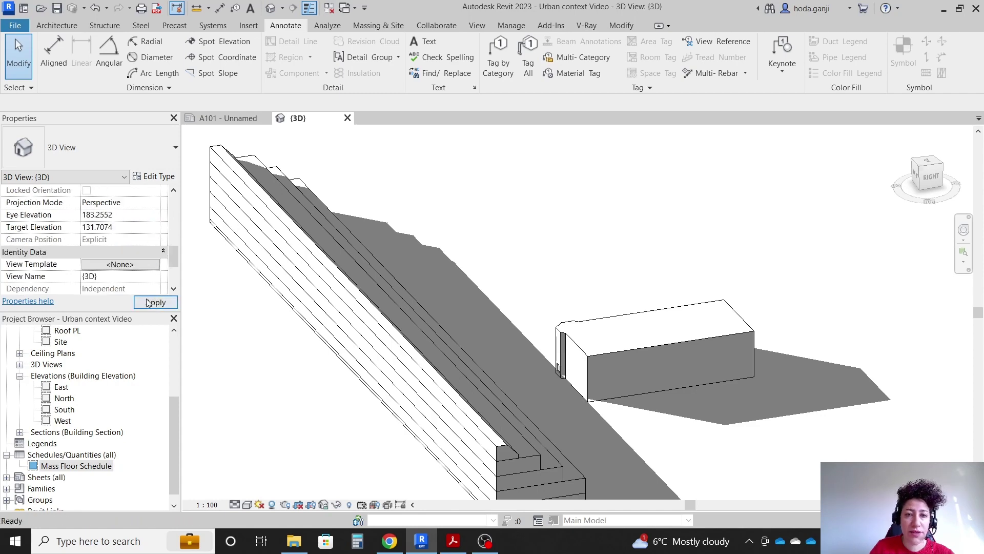
scroll(287, 310, "up", 2)
scroll(287, 309, "down", 6)
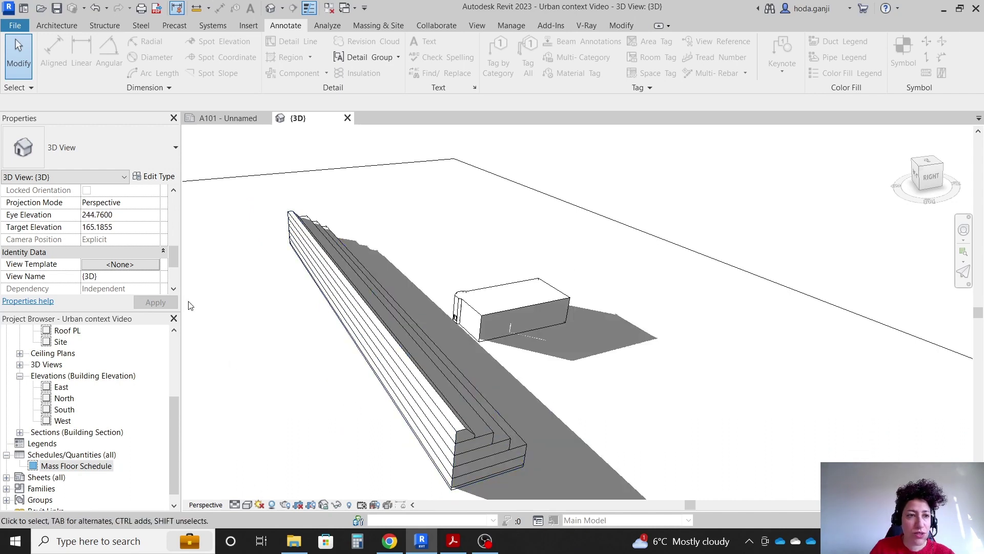
left_click(154, 202)
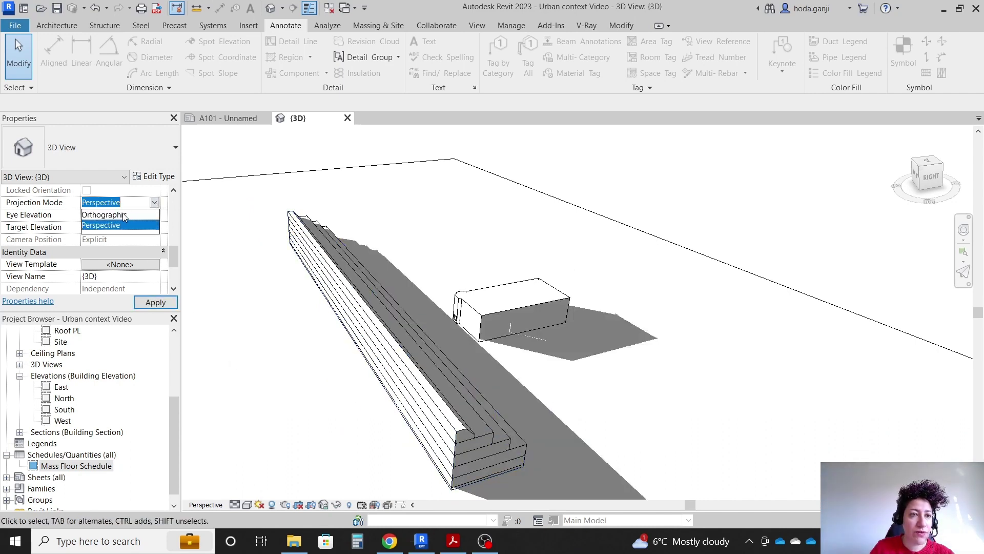
left_click(125, 215)
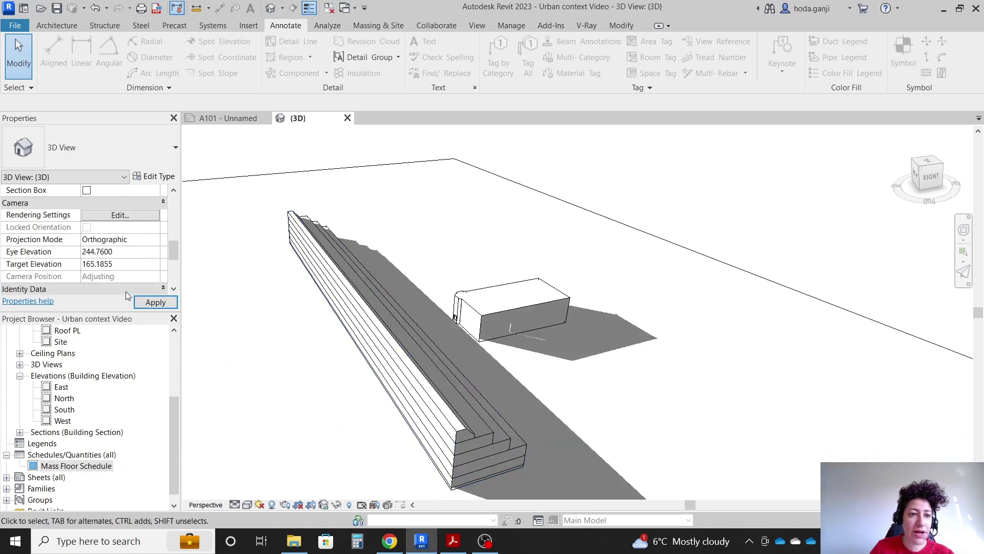
left_click(148, 307)
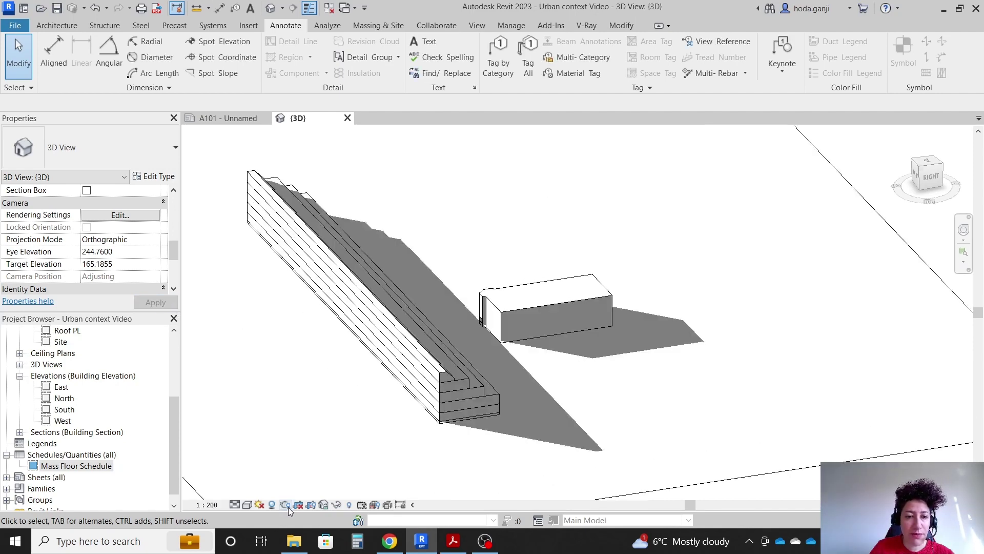
- Orbit and pan the 3D view, then save and lock its orientation as 'Parking Mass'
scroll(527, 408, "down", 1)
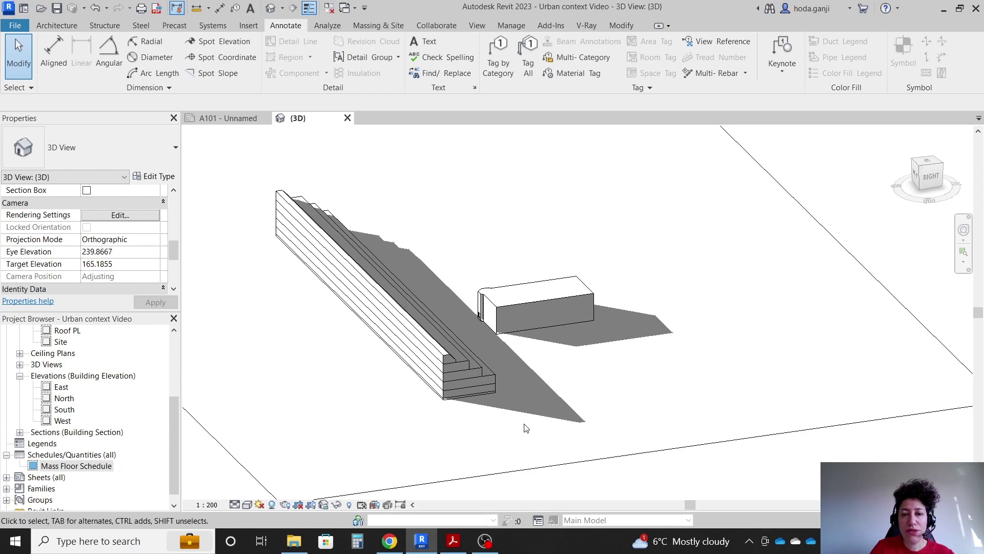
mouse_move(523, 413)
middle_mouse_down("shift")
mouse_move(249, 335)
mouse_move(490, 415)
mouse_move(491, 445)
mouse_move(481, 398)
mouse_move(503, 389)
mouse_move(491, 388)
mouse_move(509, 411)
middle_mouse_up("shift")
scroll(501, 407, "down", 3)
scroll(669, 411, "up", 6)
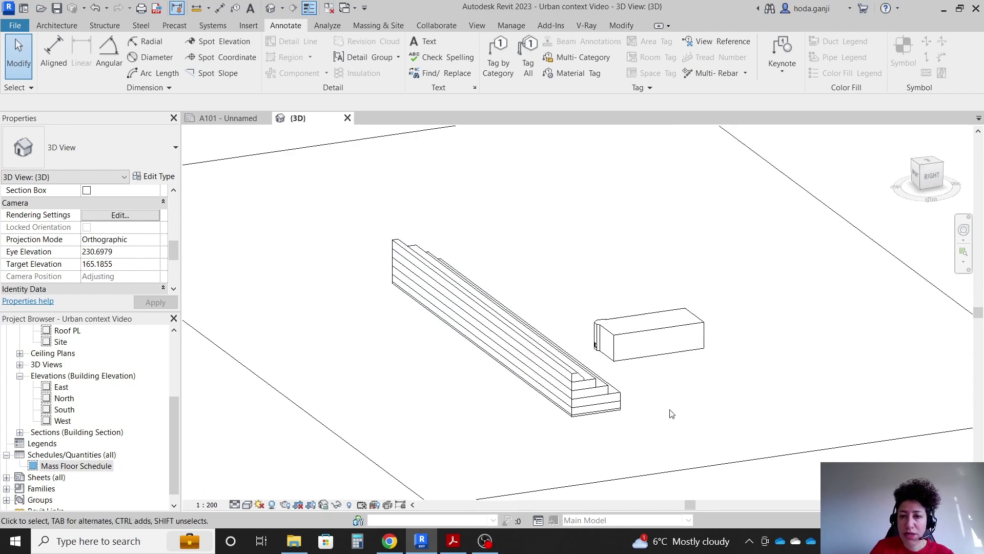
scroll(615, 426, "down", 3)
scroll(472, 266, "up", 2)
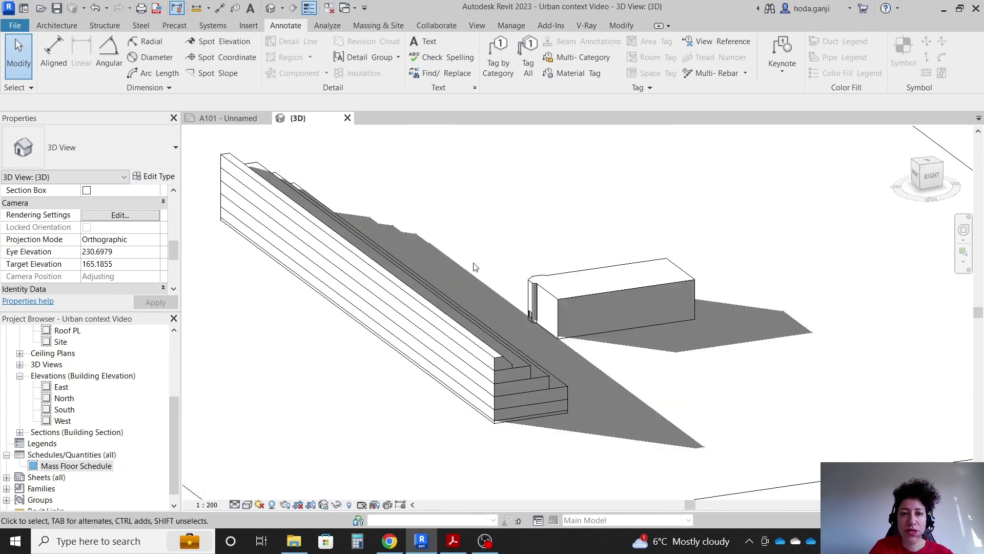
middle_click_drag(465, 277, 470, 285)
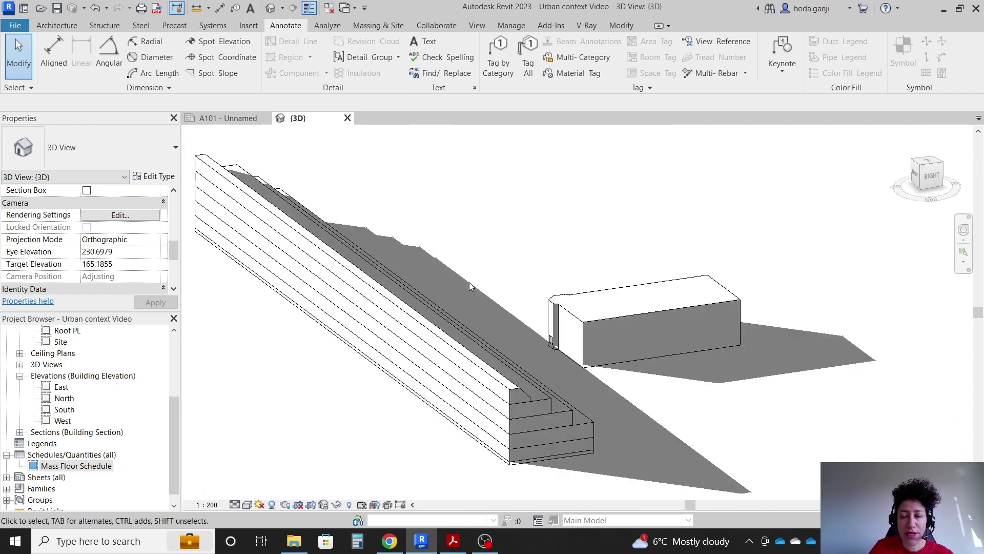
left_click(324, 506)
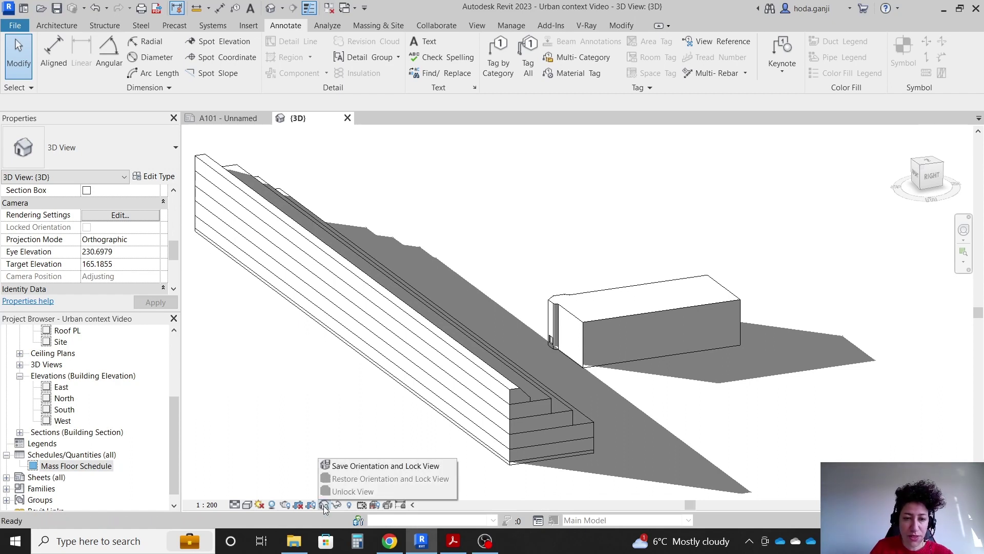
left_click(352, 466)
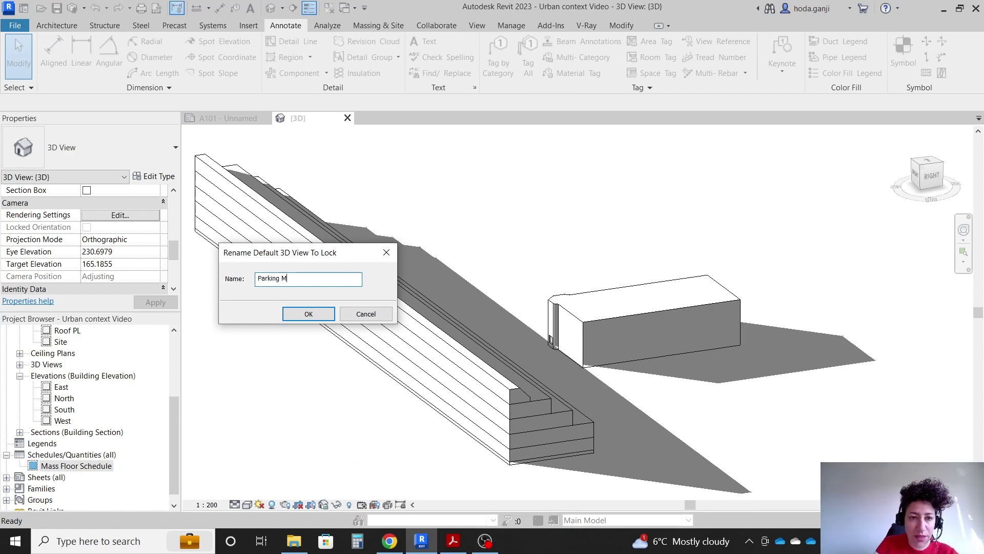
left_click(312, 314)
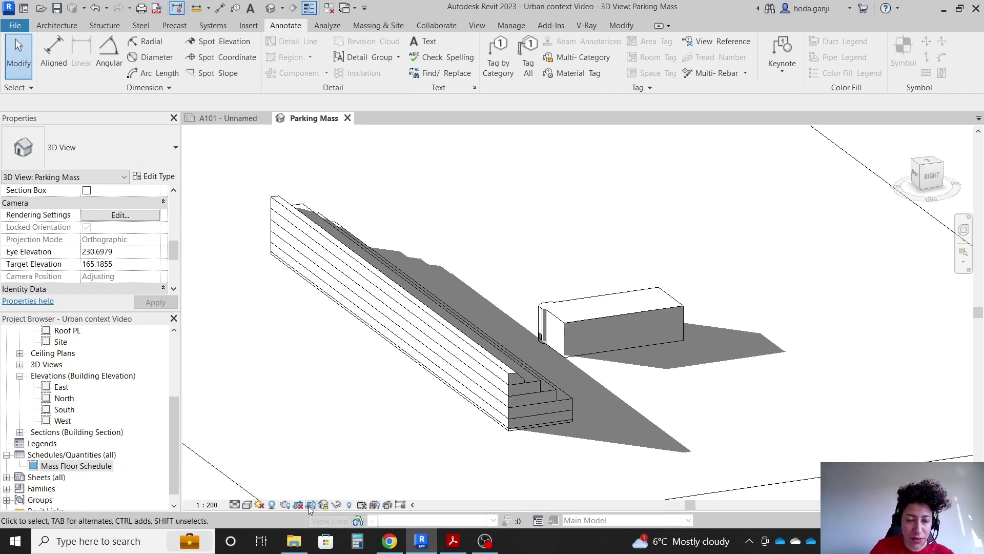
scroll(408, 380, "down", 4)
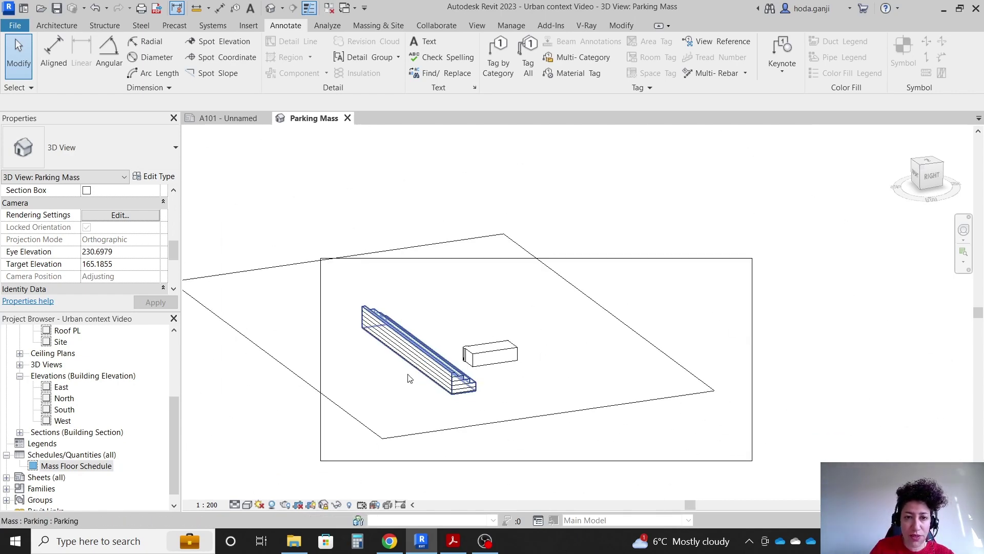
- Pull the crop region's left, bottom, right and top edges tight around the masses, then hide it
left_click(321, 367)
left_click_drag(320, 359, 346, 360)
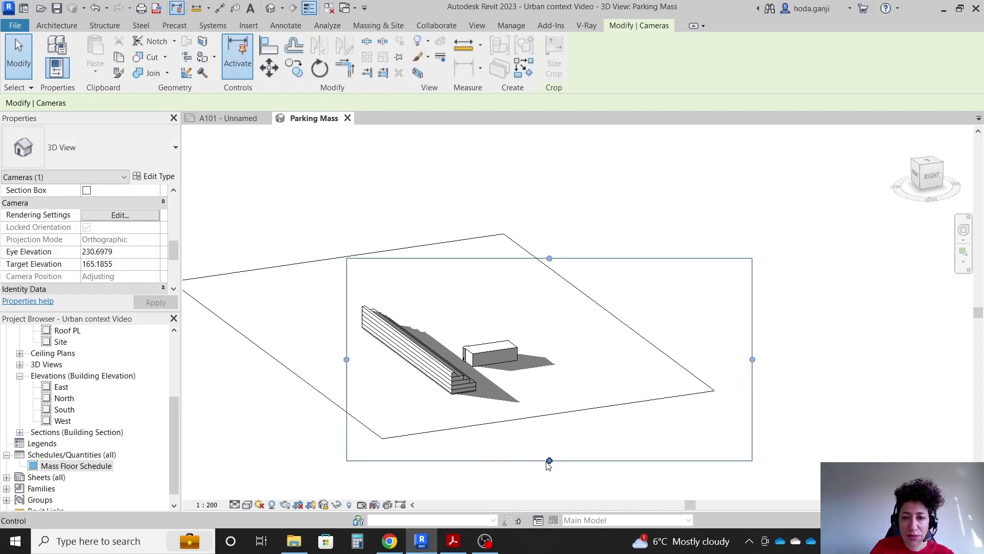
left_click_drag(549, 460, 549, 404)
left_click_drag(752, 333, 558, 343)
left_click_drag(448, 261, 455, 297)
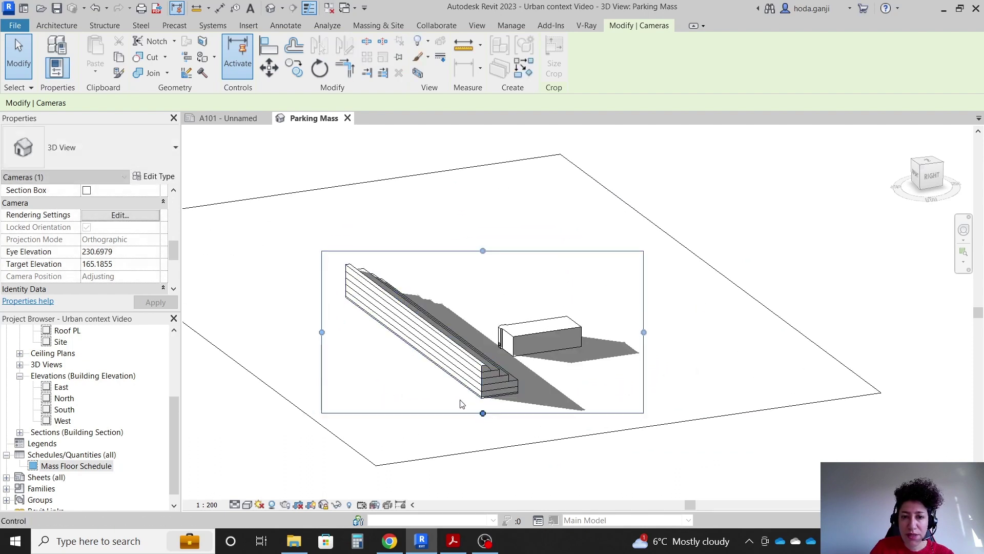
left_click_drag(322, 332, 336, 333)
scroll(468, 276, "up", 2)
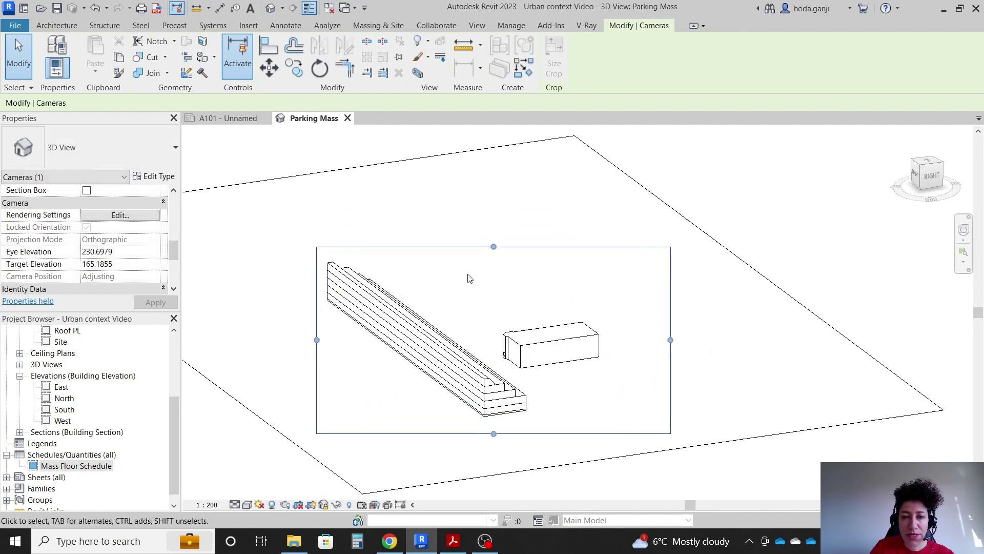
left_click(748, 209)
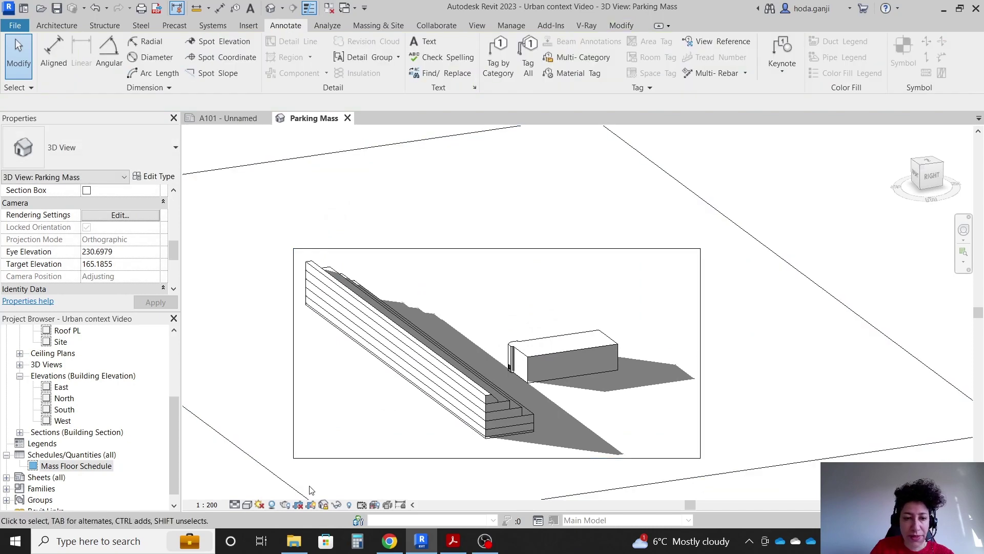
scroll(426, 403, "up", 2)
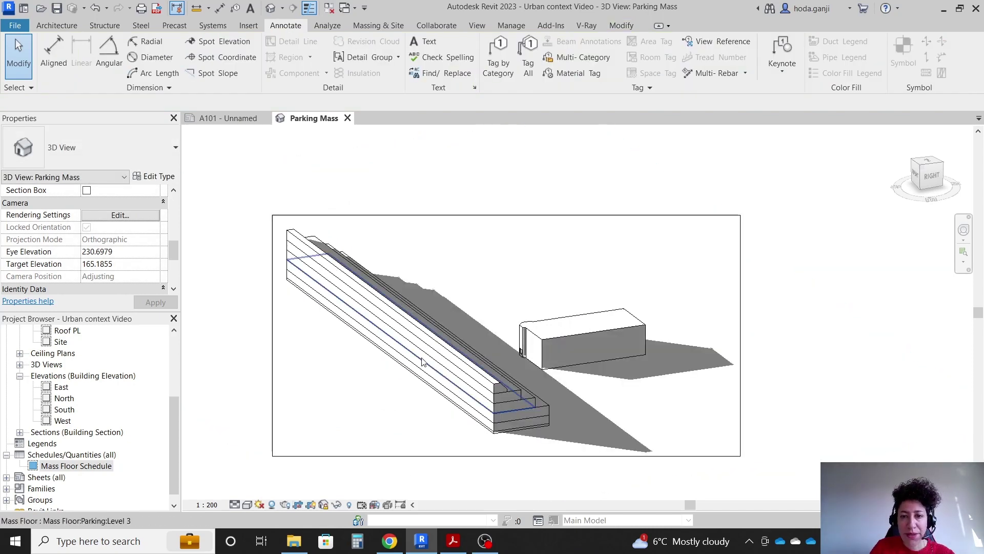
left_click(311, 505)
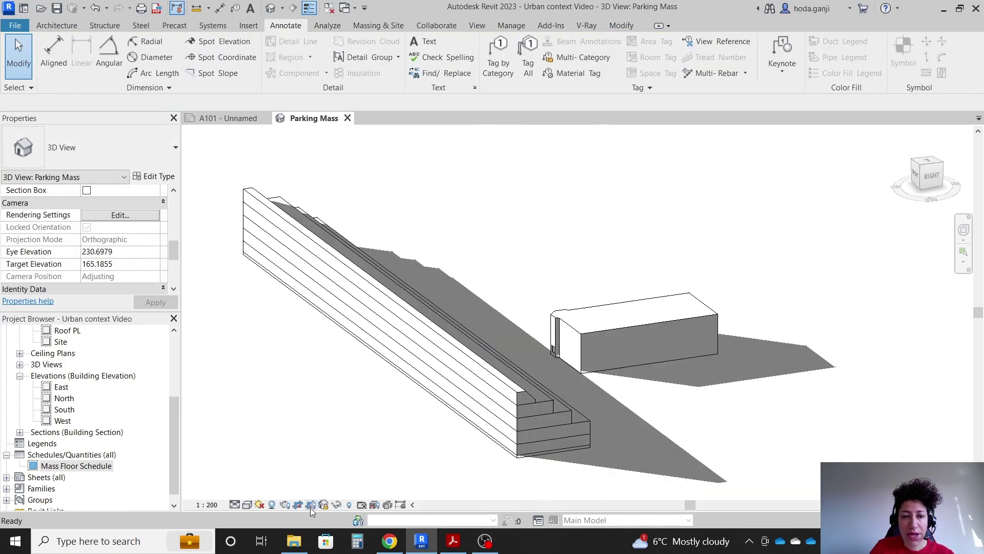
- Raise the Parking Mass view's sun intensity from 30 to 100 and set its visual style to Hidden Line
left_click(247, 505)
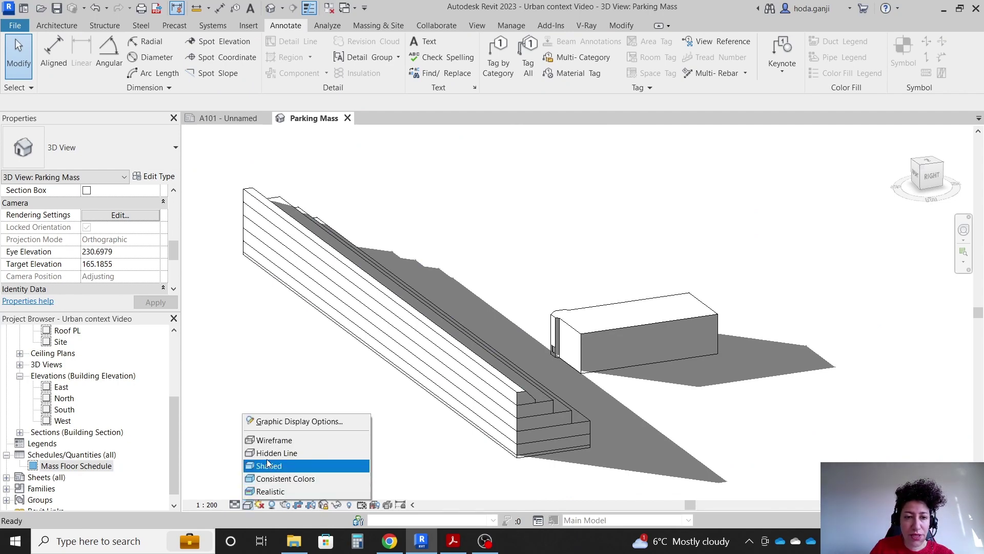
left_click(247, 460)
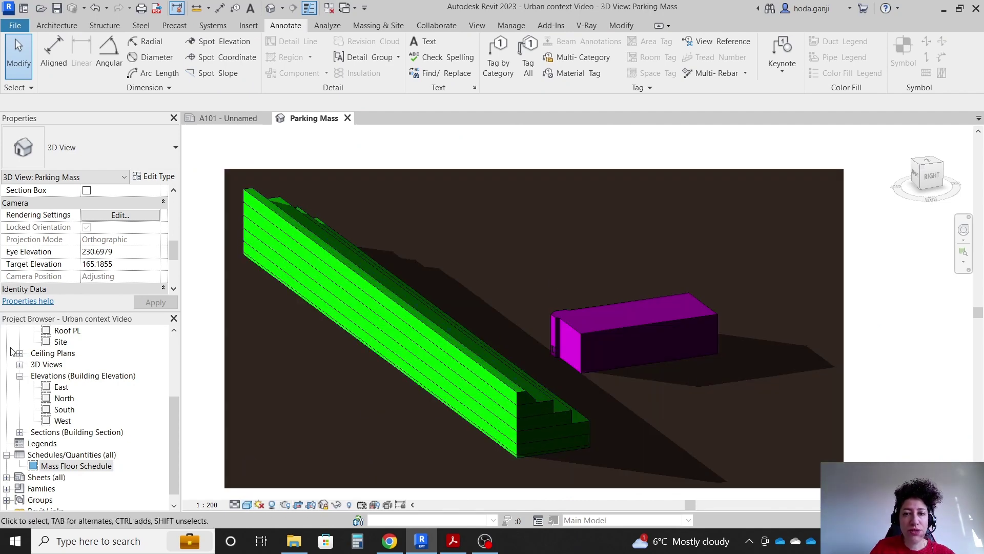
scroll(48, 232, "up", 5)
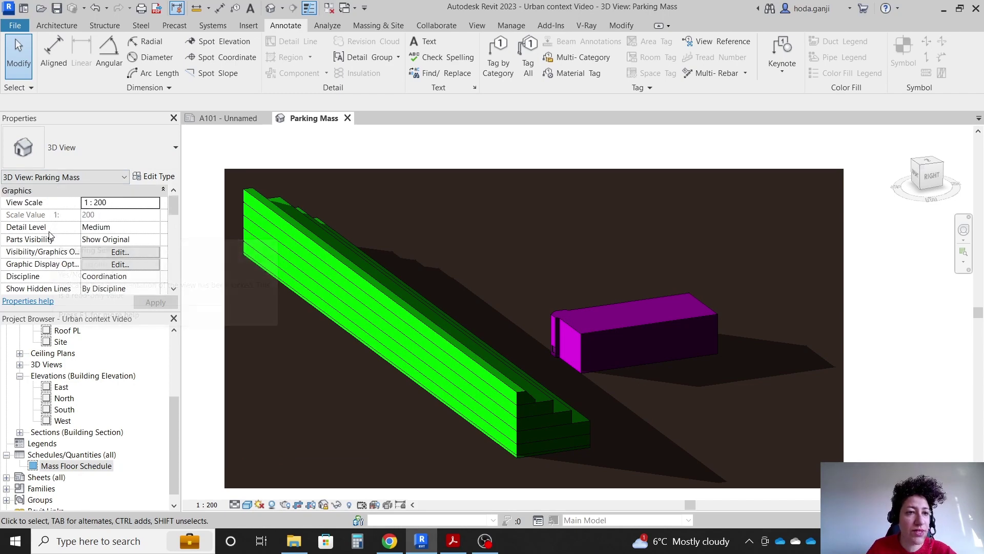
left_click(119, 263)
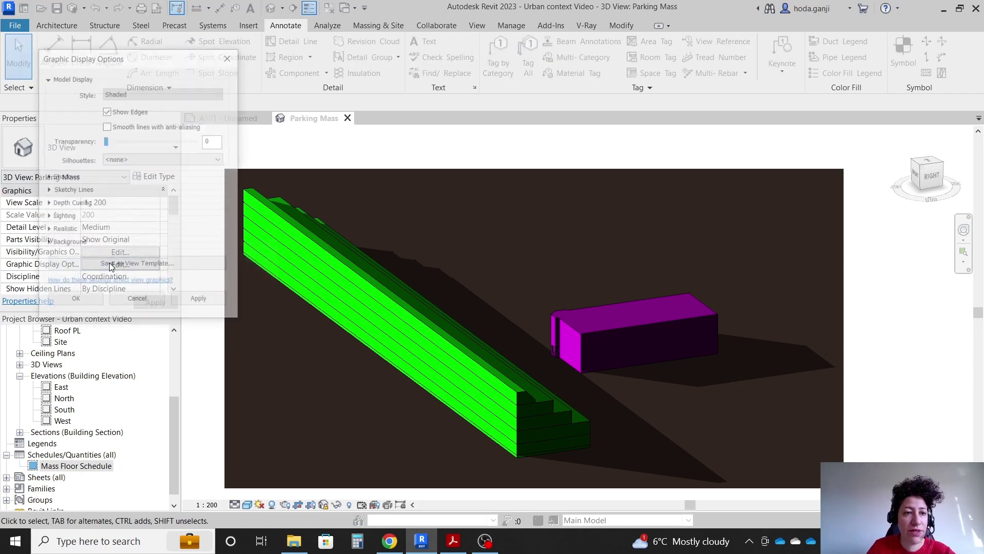
left_click(47, 217)
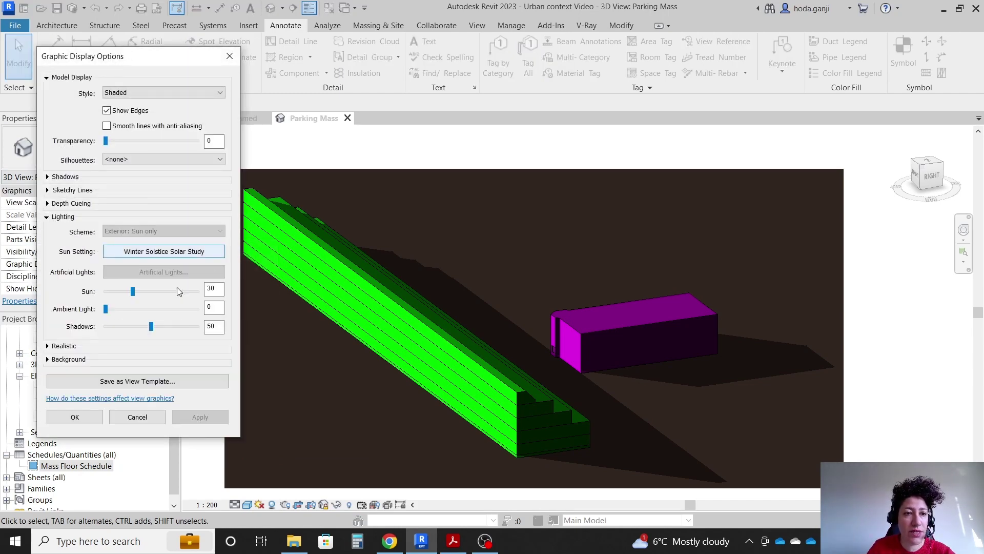
left_click_drag(133, 291, 196, 291)
left_click(200, 417)
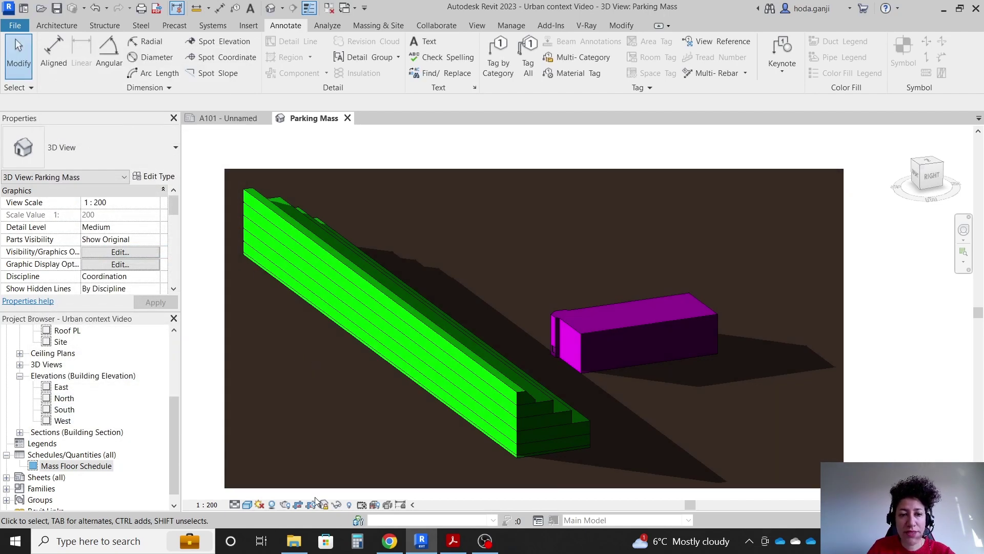
left_click(247, 506)
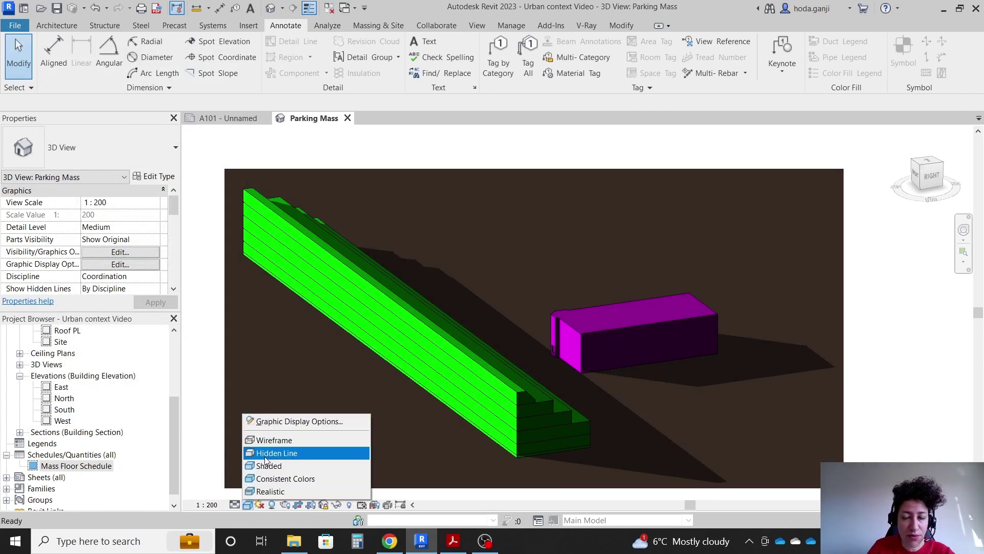
left_click(266, 459)
- Place the Parking Mass 3D view from the Project Browser onto sheet A101
left_click(238, 121)
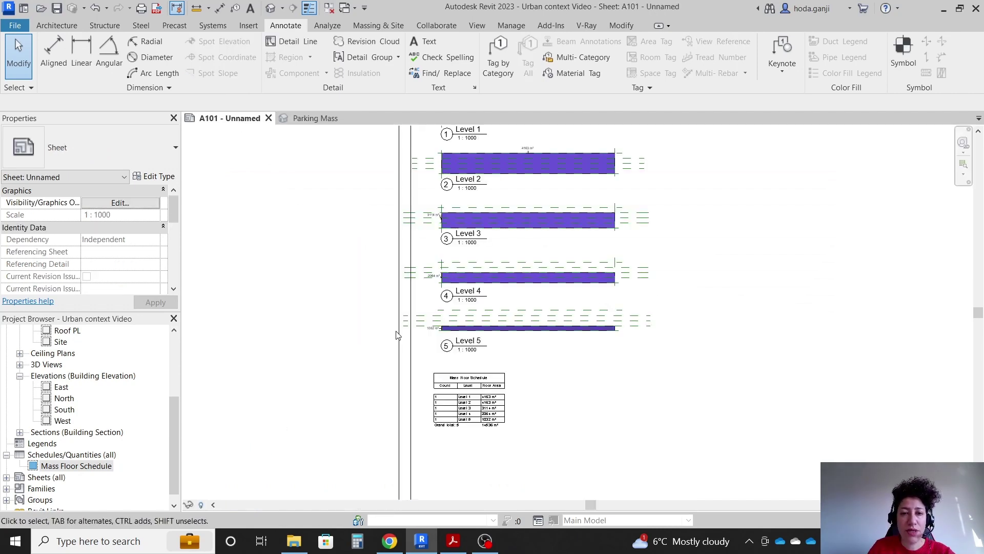
scroll(67, 406, "up", 1)
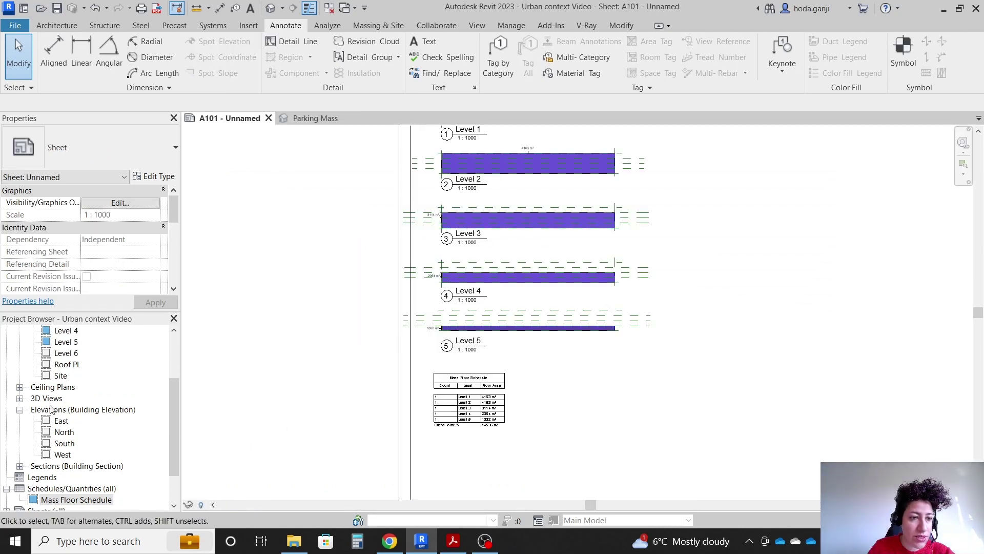
left_click(19, 398)
left_click(67, 409)
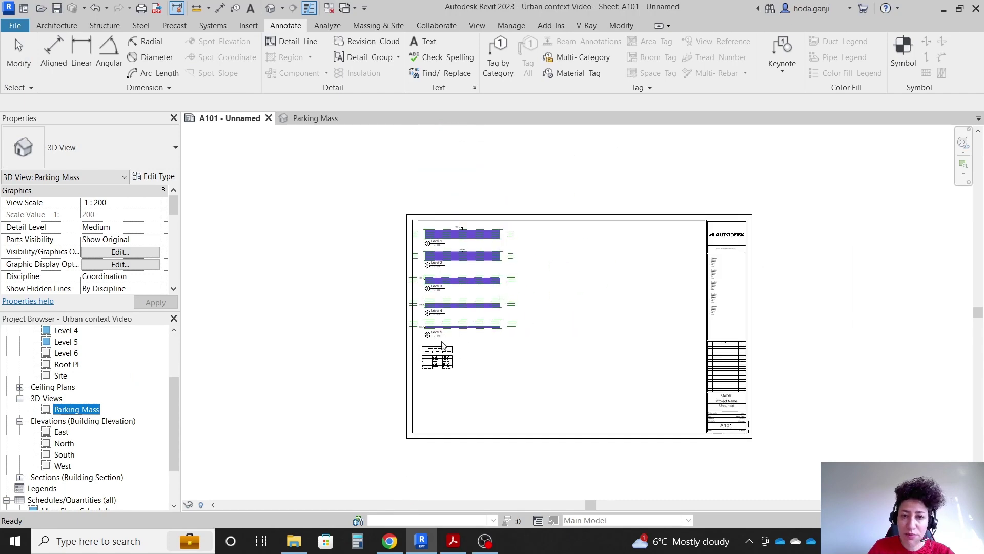
left_click_drag(112, 416, 520, 388)
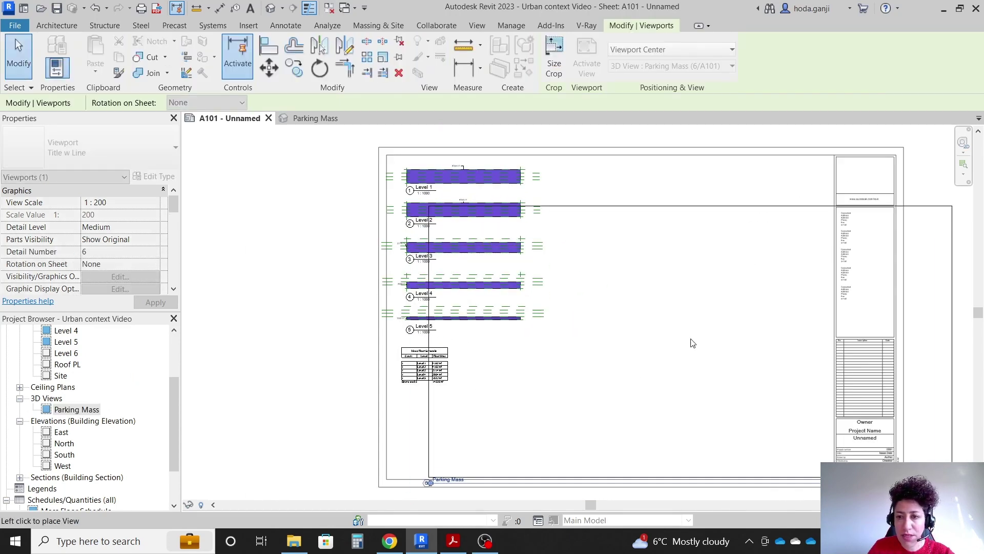
left_click(731, 348)
scroll(667, 456, "up", 5)
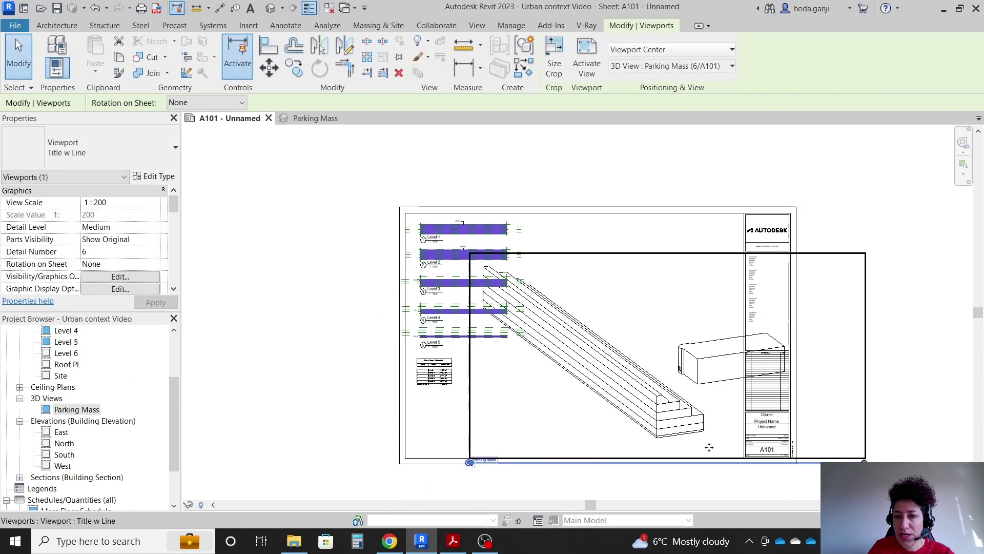
scroll(541, 382, "down", 3)
- Set the Parking Mass viewport's scale to 1 : 500
double_click(541, 382)
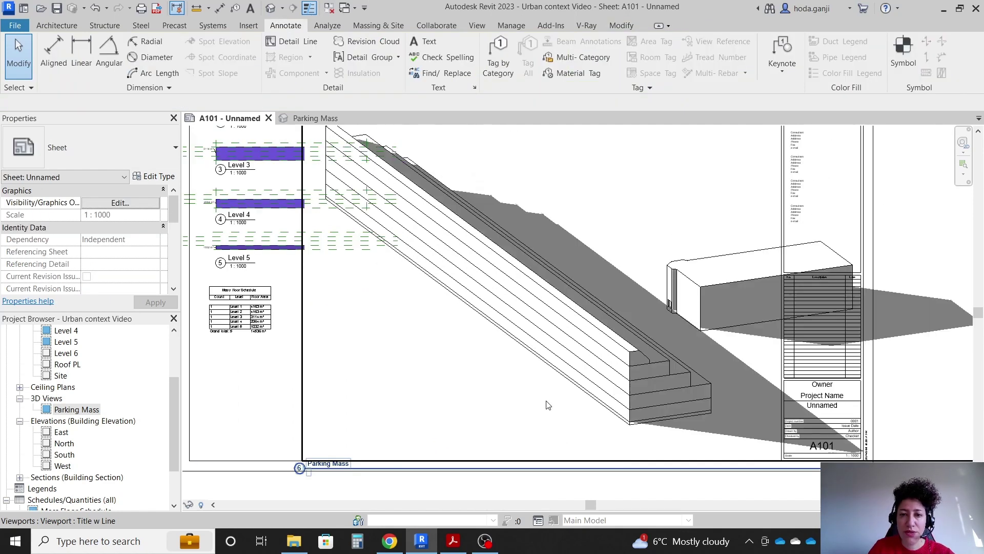
left_click(206, 504)
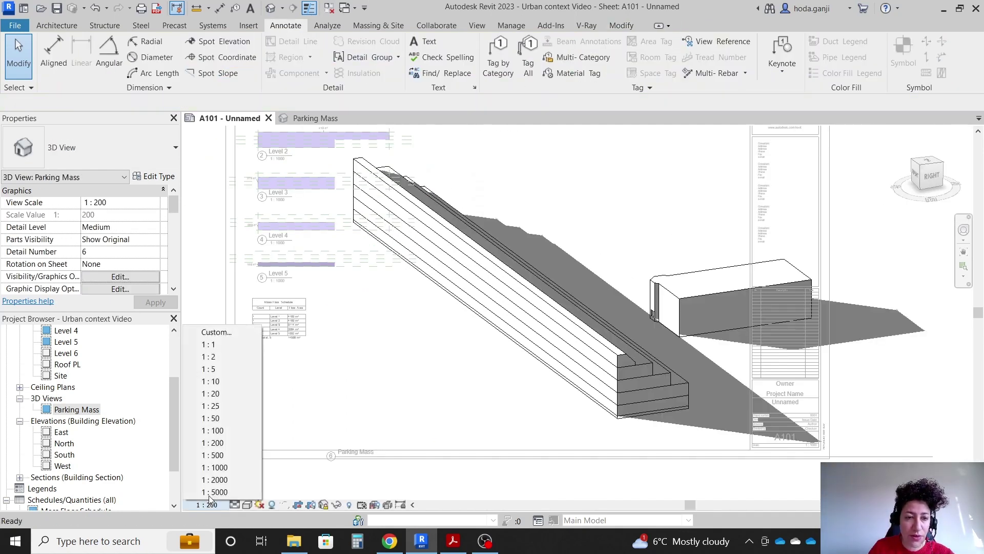
left_click(222, 455)
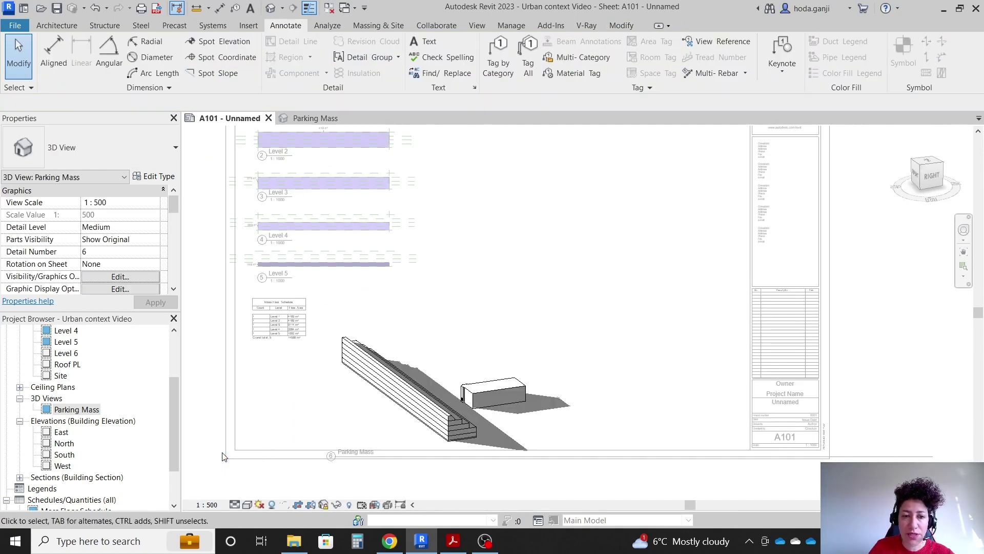
double_click(884, 379)
- Move the Parking Mass viewport beside the Mass Floor Schedule
left_click(505, 349)
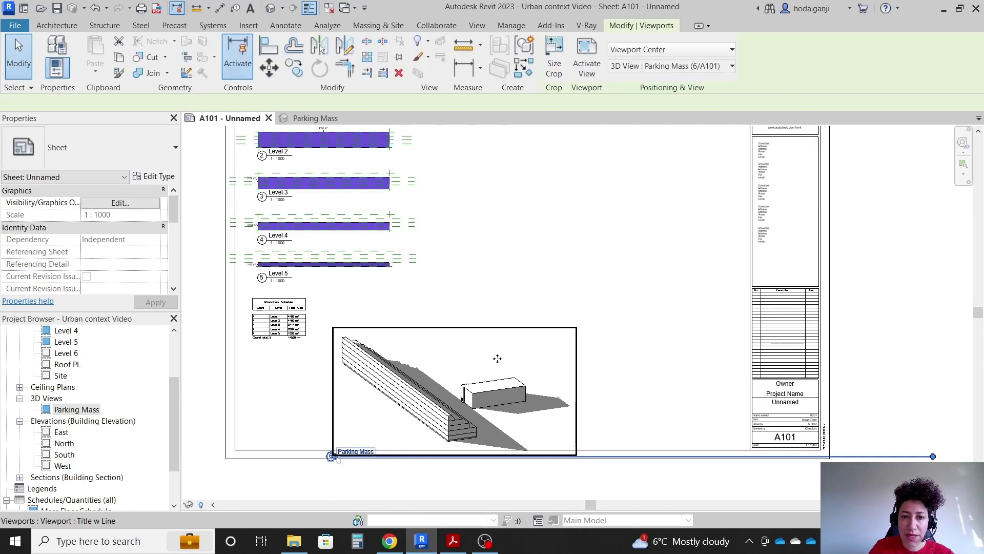
left_click_drag(504, 349, 634, 319)
scroll(642, 421, "up", 2)
left_click(409, 442)
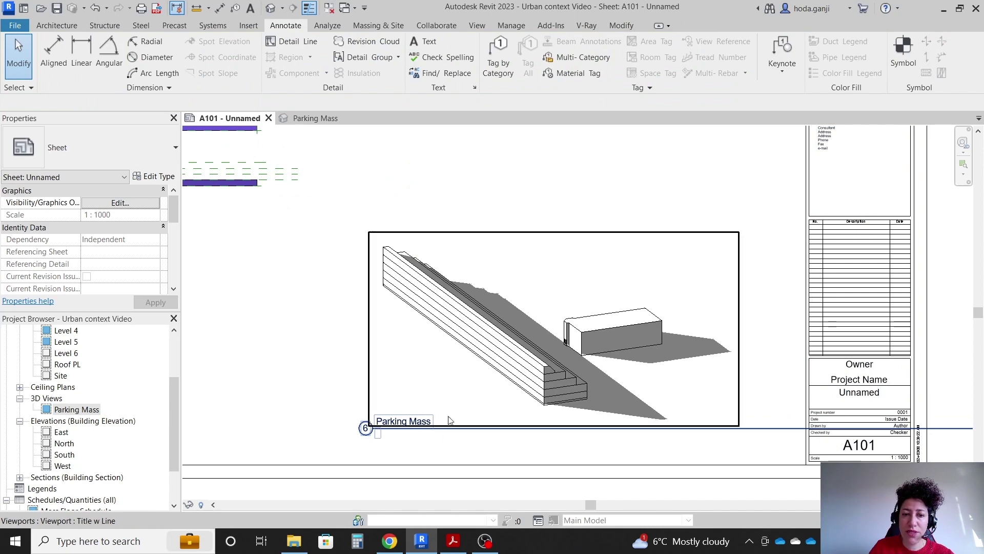
left_click(436, 328)
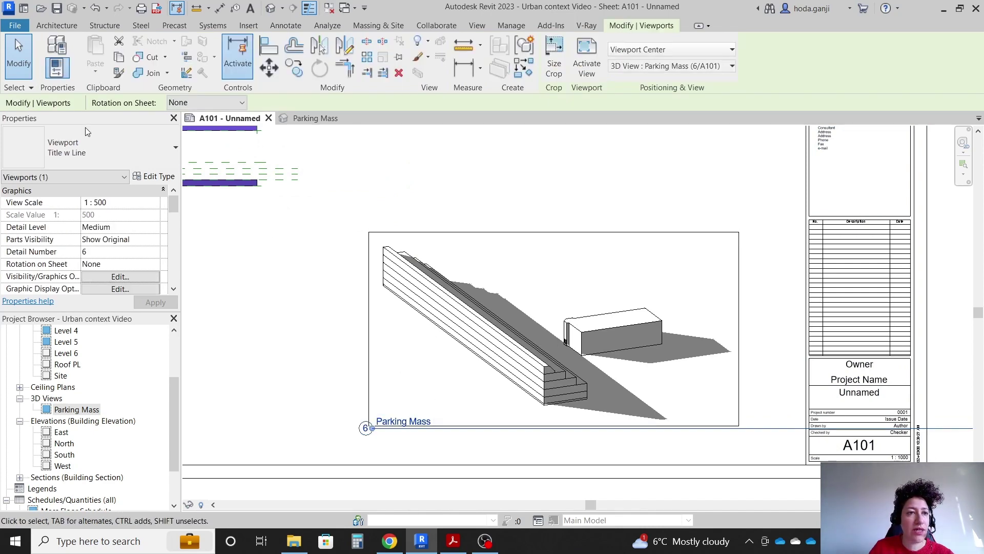
- Duplicate the viewport type as 'Title w Line 2' with Show Title set to No
left_click(153, 175)
left_click(343, 68)
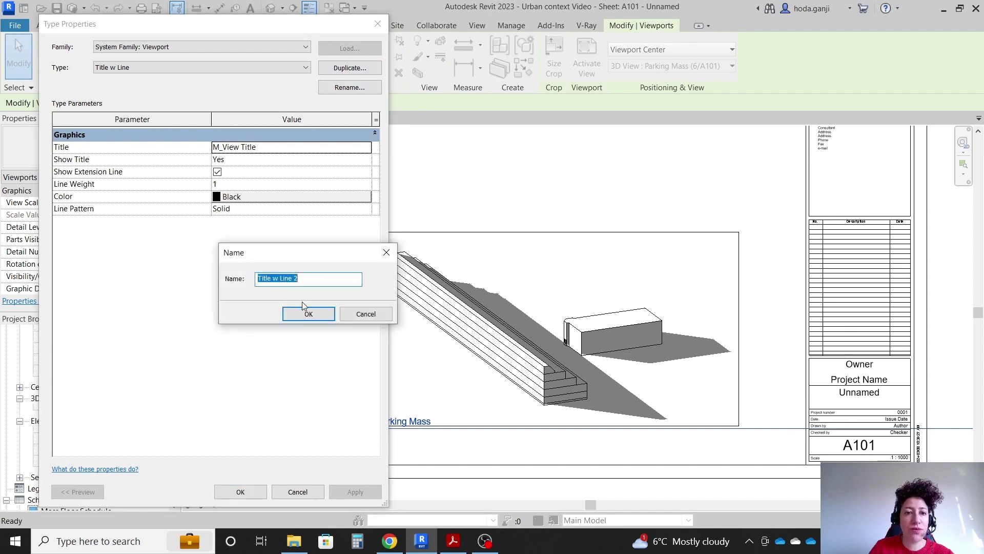
left_click(302, 315)
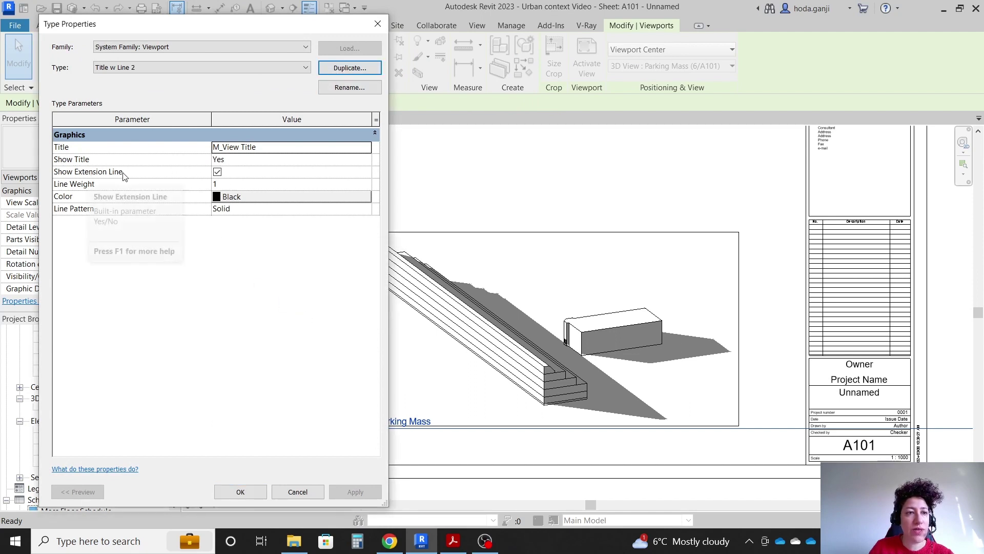
left_click(361, 160)
left_click(366, 159)
left_click(226, 194)
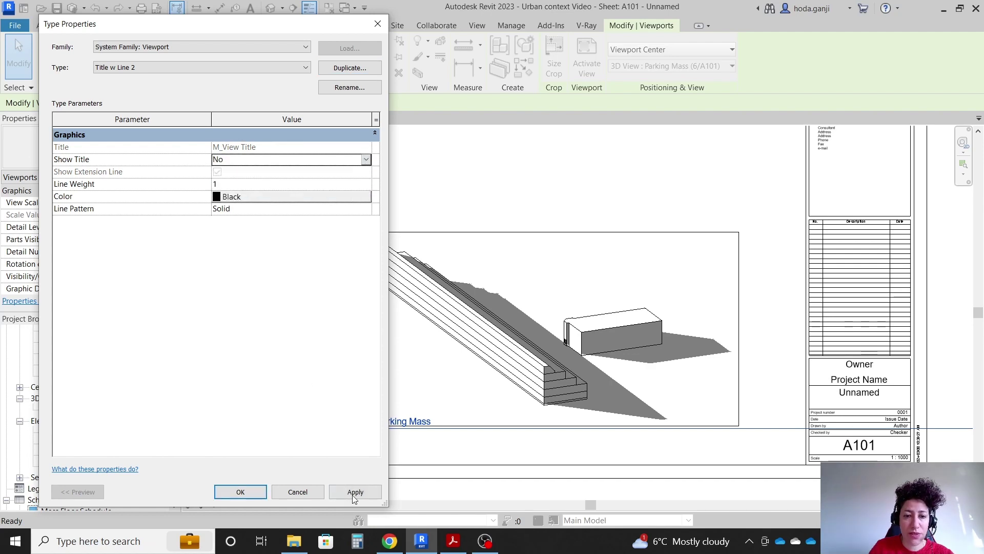
left_click(248, 493)
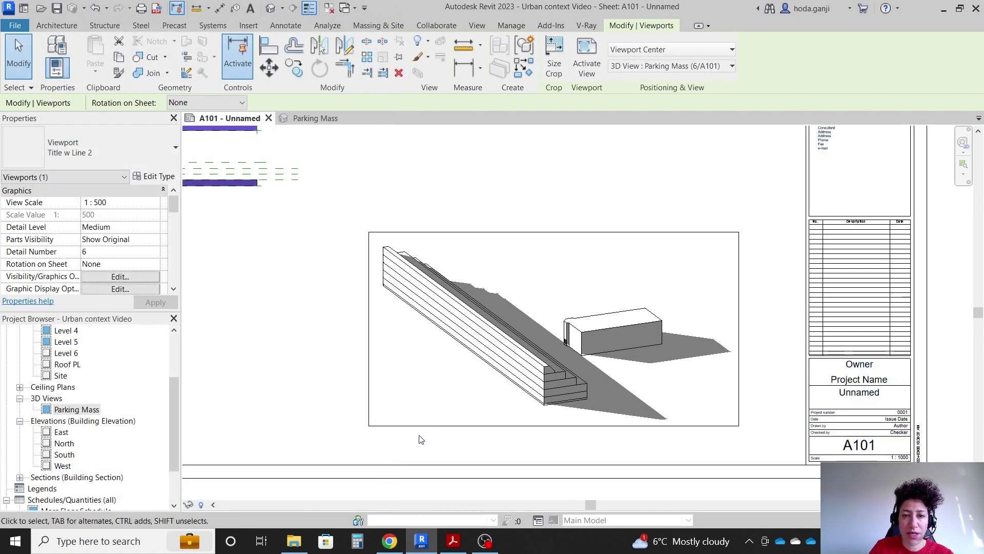
- Activate and deactivate the Parking Mass viewport, then open the Section 1 view
double_click(428, 395)
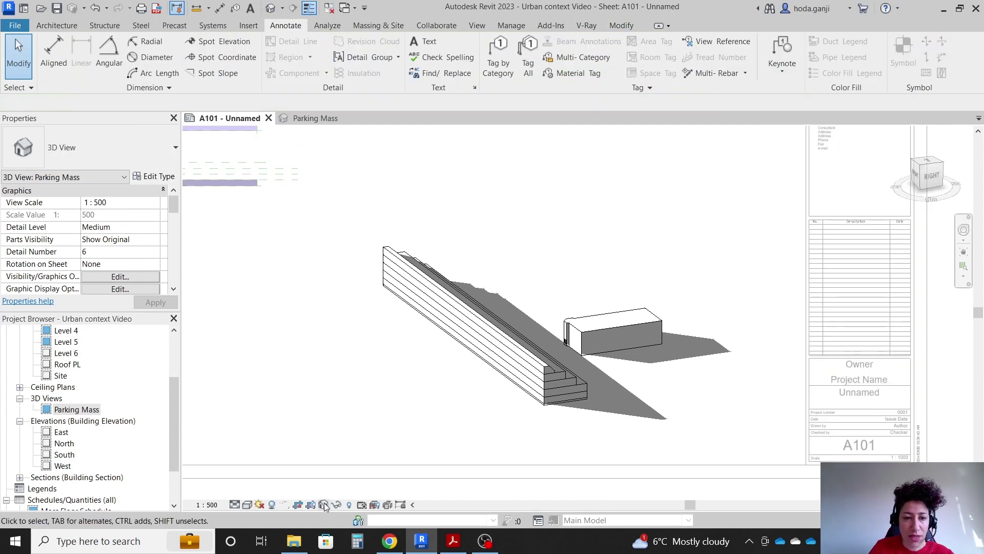
double_click(442, 401)
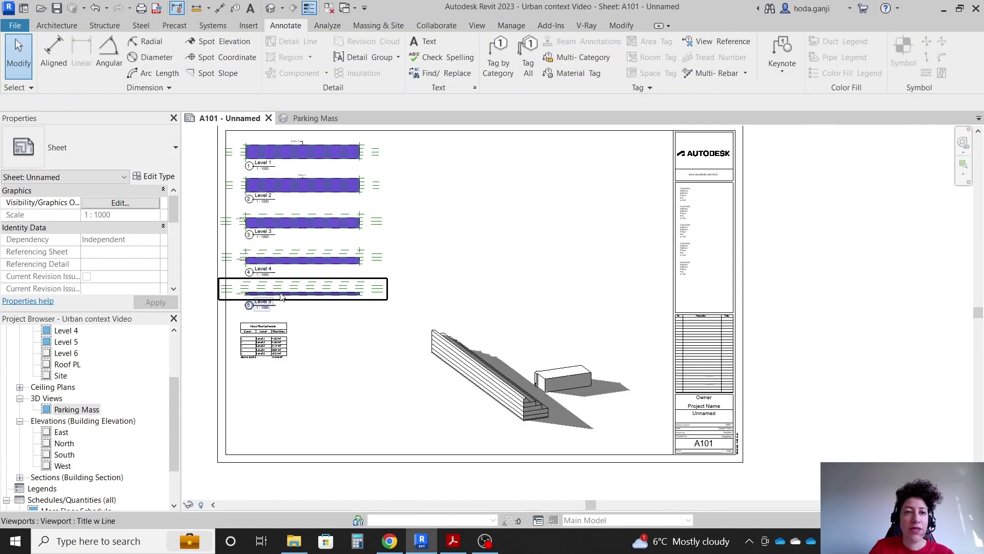
scroll(69, 452, "down", 2)
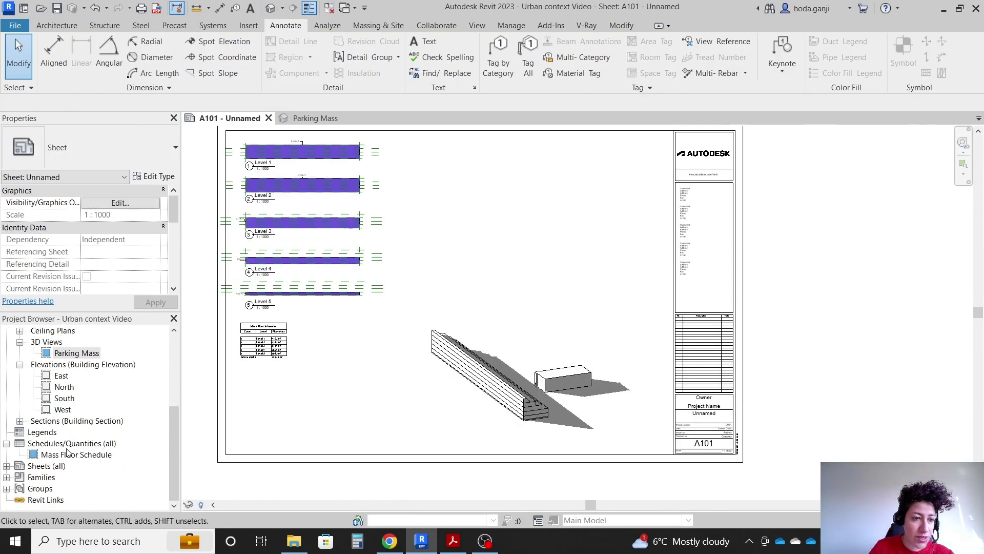
left_click(19, 421)
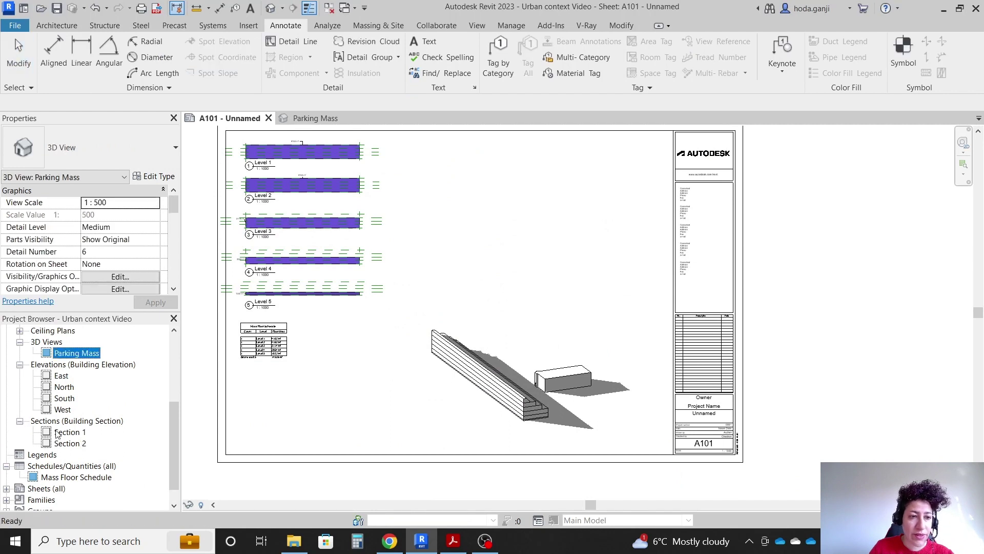
double_click(65, 432)
- Open Section 2 and set its scale to 1 : 200
double_click(72, 444)
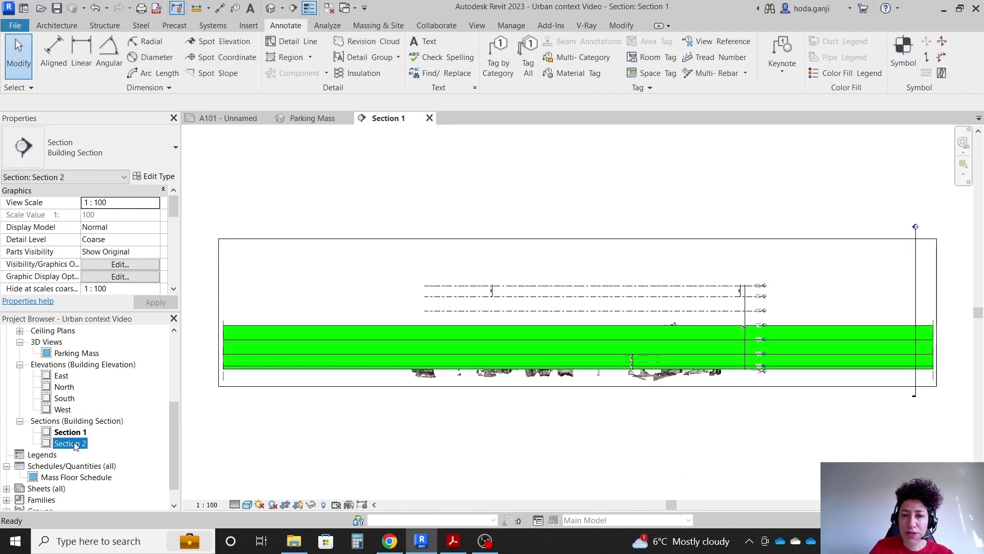
scroll(762, 486, "up", 1)
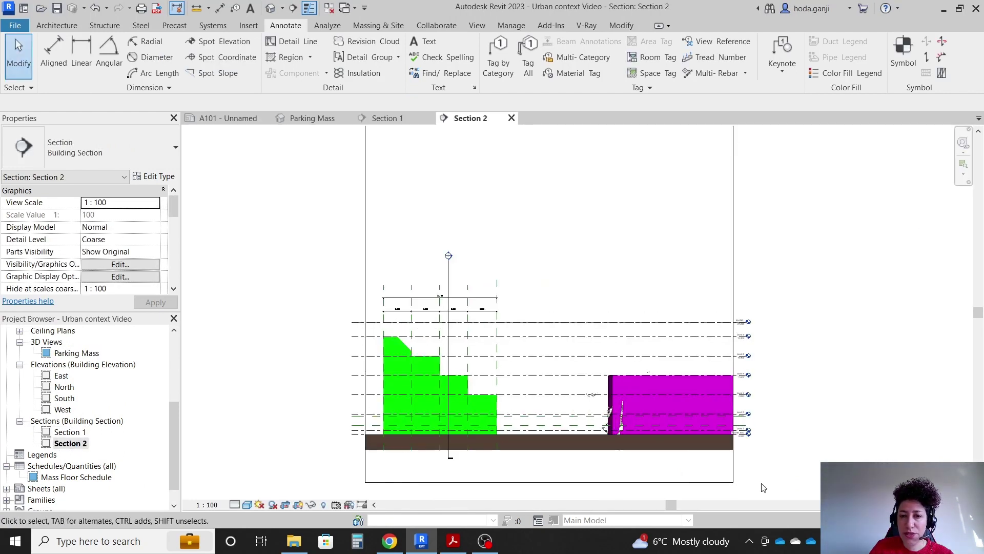
scroll(763, 488, "up", 1)
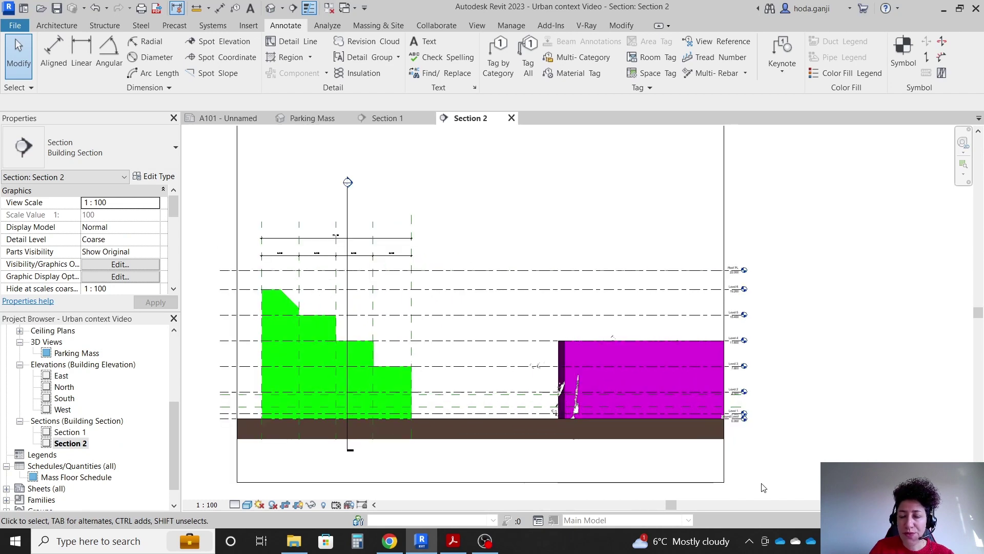
scroll(759, 487, "down", 1)
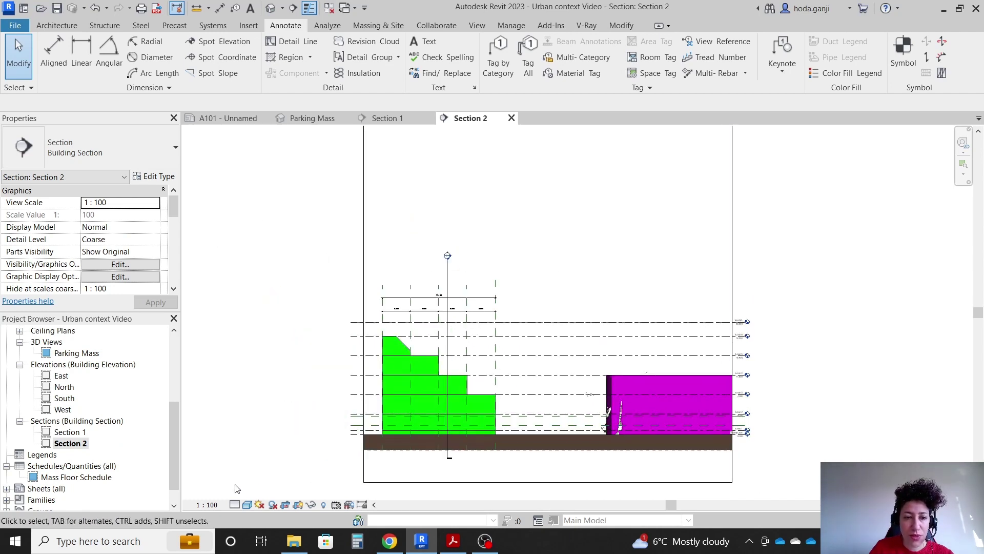
left_click(207, 504)
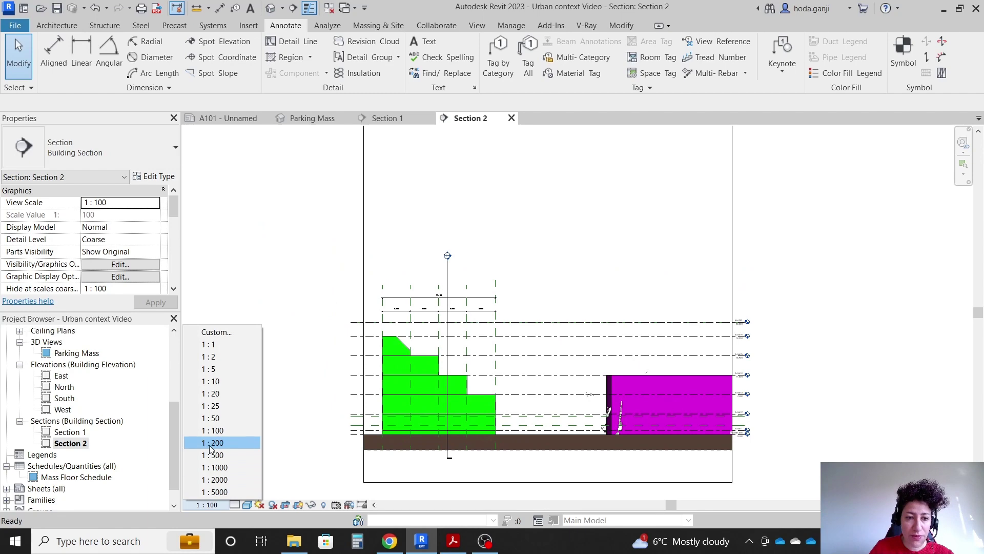
left_click(210, 442)
- Select the dimension strings above the mass, including 22.190, then clear the selection
scroll(484, 465, "up", 3)
left_click(437, 310)
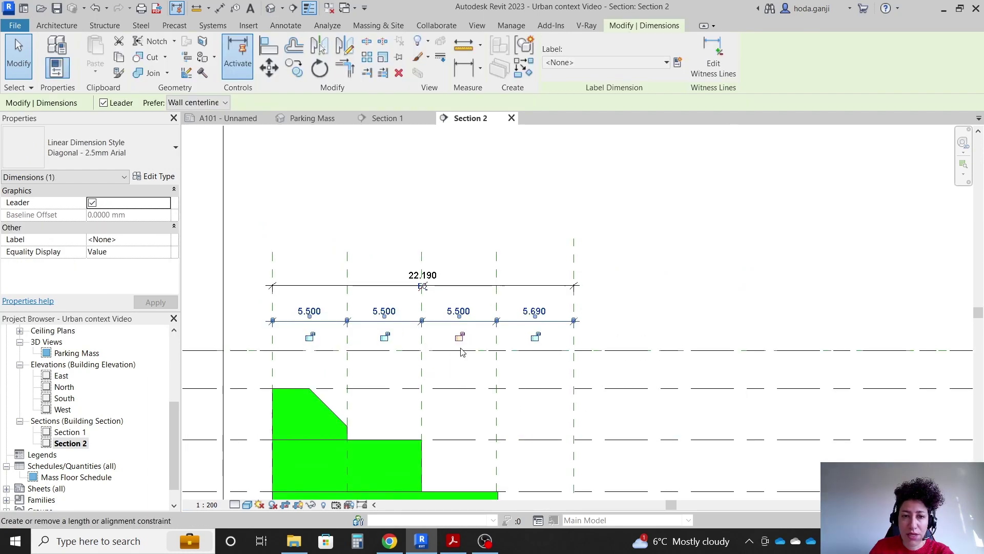
scroll(406, 296, "down", 2)
scroll(407, 296, "up", 1)
left_click(441, 270, "ctrl")
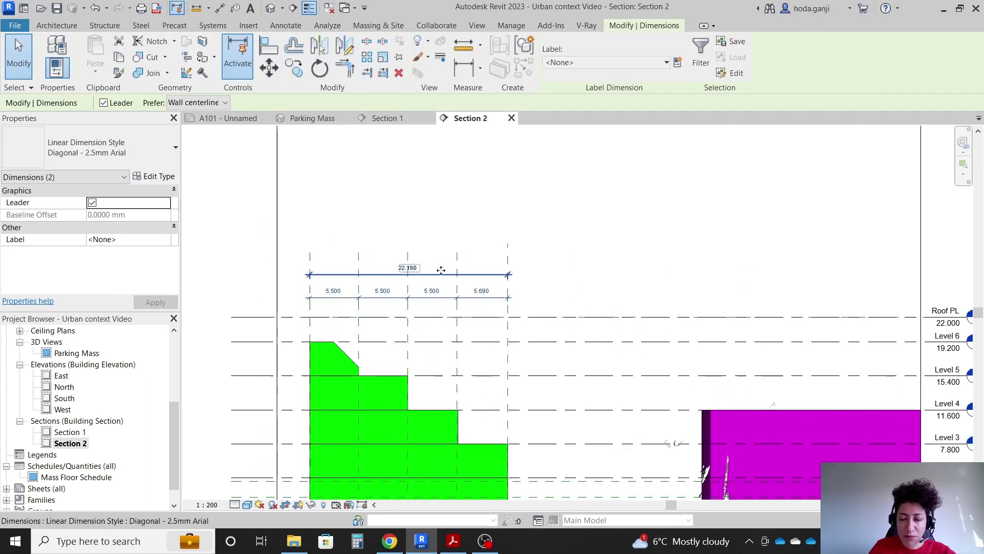
left_click(600, 246)
scroll(513, 251, "down", 5)
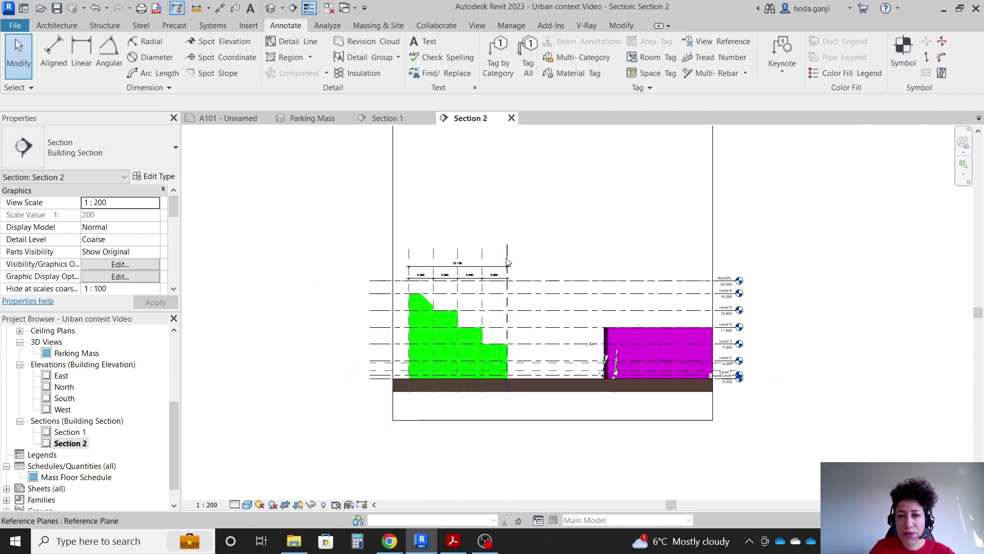
- Crop Section 2 tightly around the green stepped mass, excluding the magenta mass
left_click(560, 145)
scroll(555, 149, "up", 2)
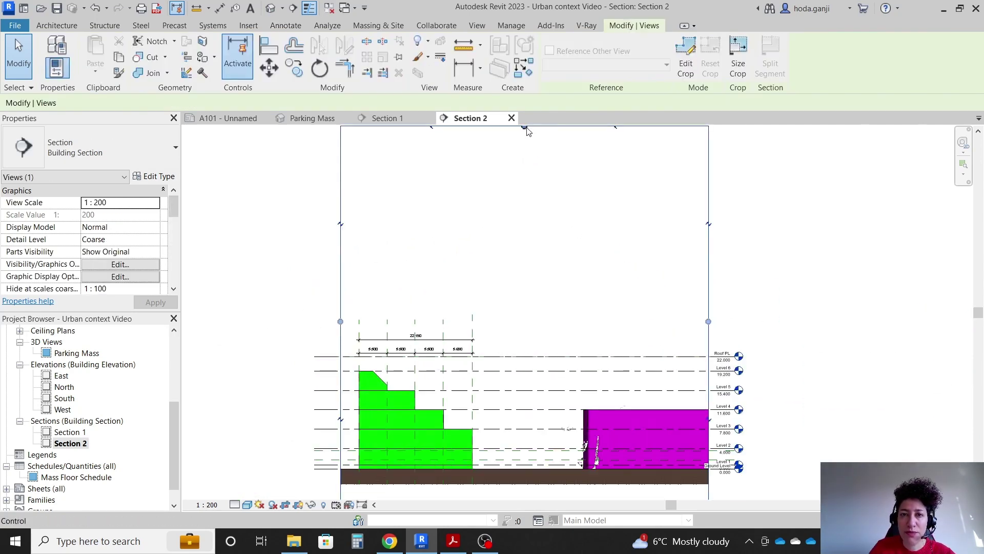
left_click_drag(527, 129, 542, 328)
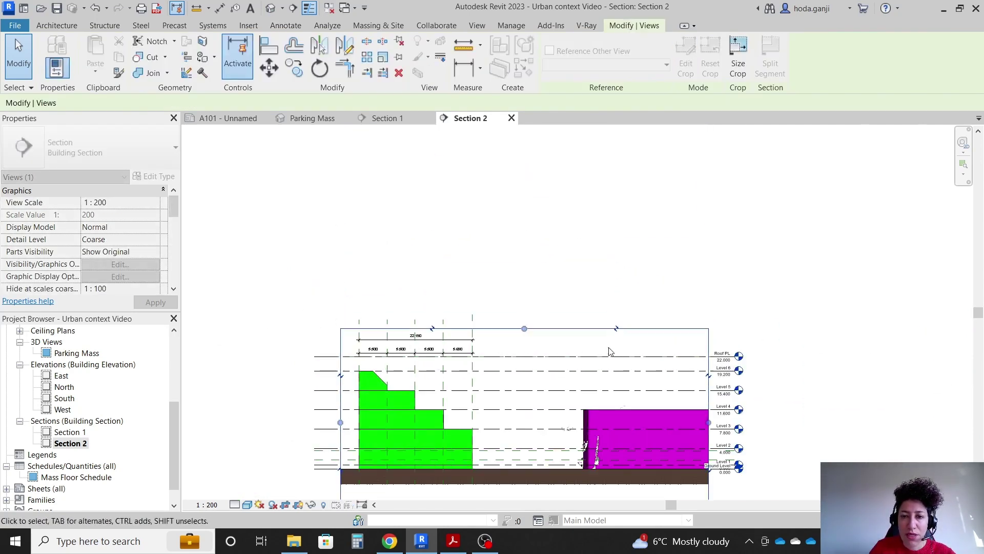
left_click_drag(707, 423, 484, 424)
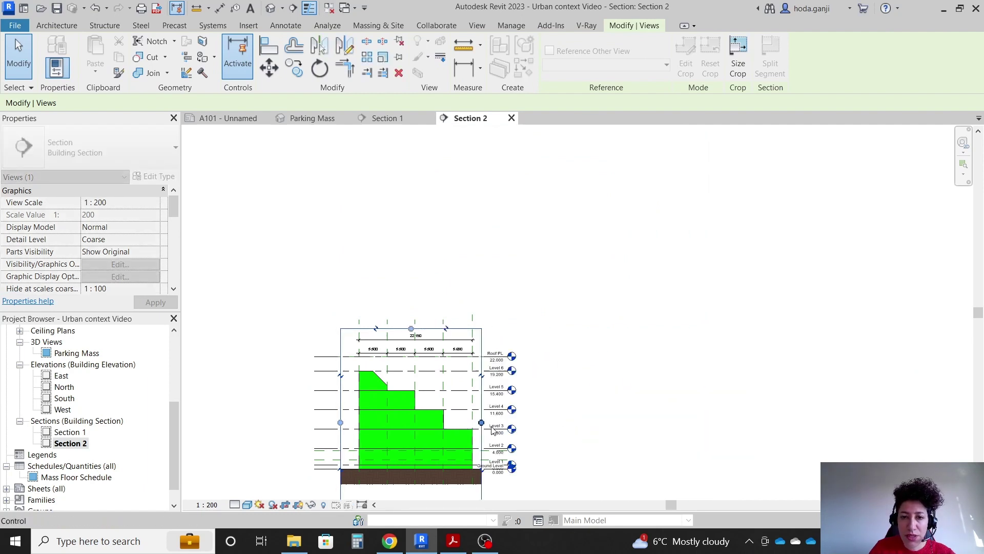
scroll(479, 424, "down", 1)
scroll(479, 425, "up", 2)
left_click_drag(393, 493, 405, 458)
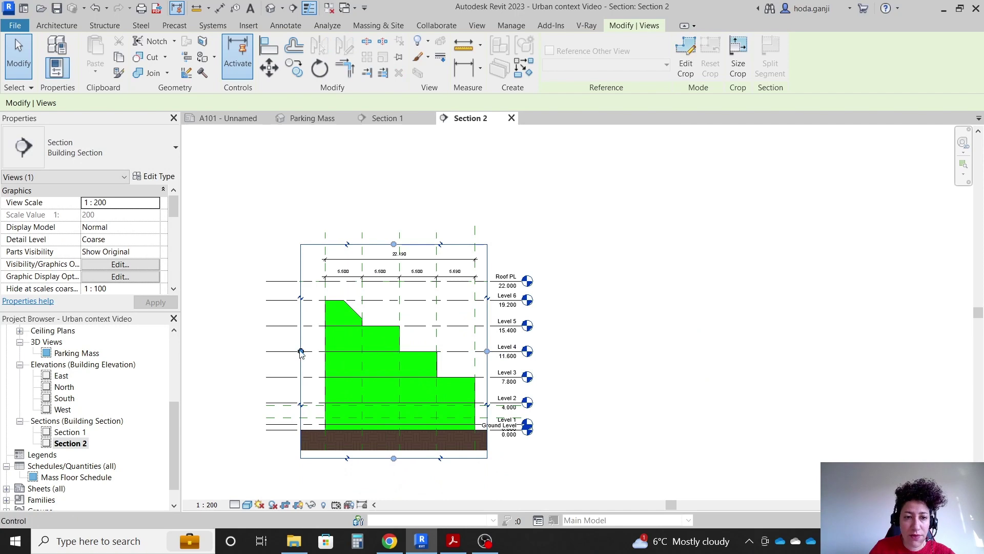
left_click_drag(301, 353, 317, 352)
- Finish adjusting the crop boundary around the section
key("Escape")
scroll(585, 436, "up", 2)
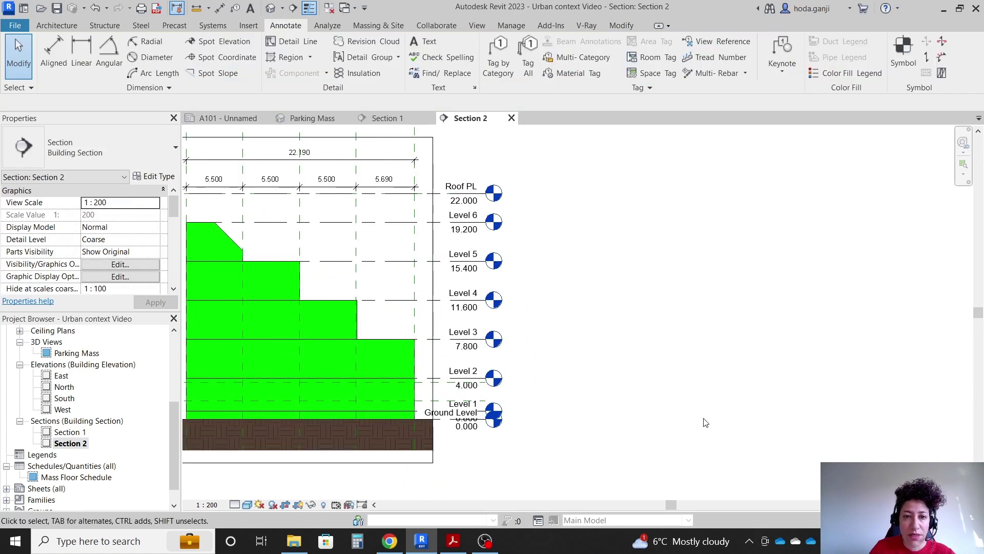
middle_click_drag(194, 379, 370, 379)
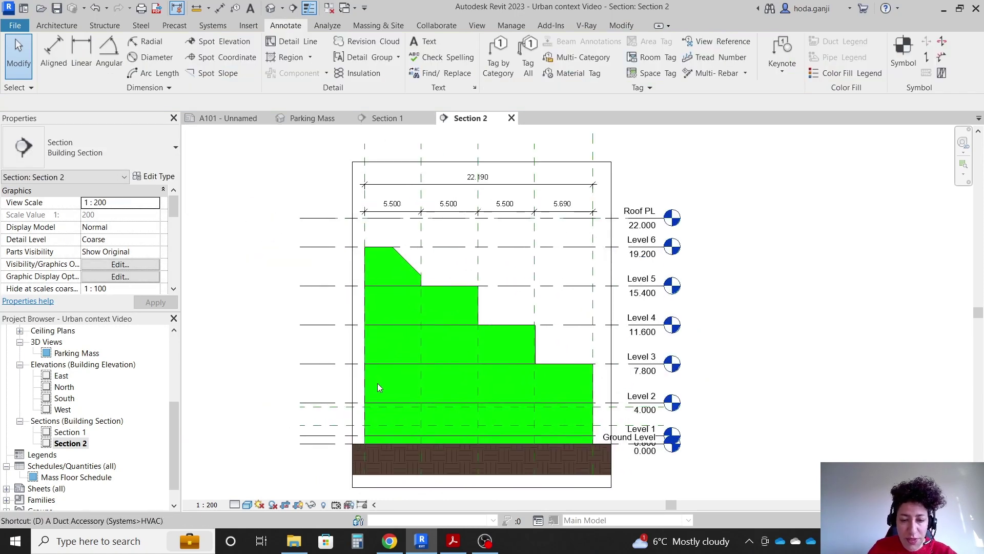
- Dimension the level spacing from Level 6 through Levels 5, 4, 3, 2 to Ground Level
key("d")
key("i")
scroll(333, 382, "up", 1)
left_click(343, 224)
left_click(344, 270)
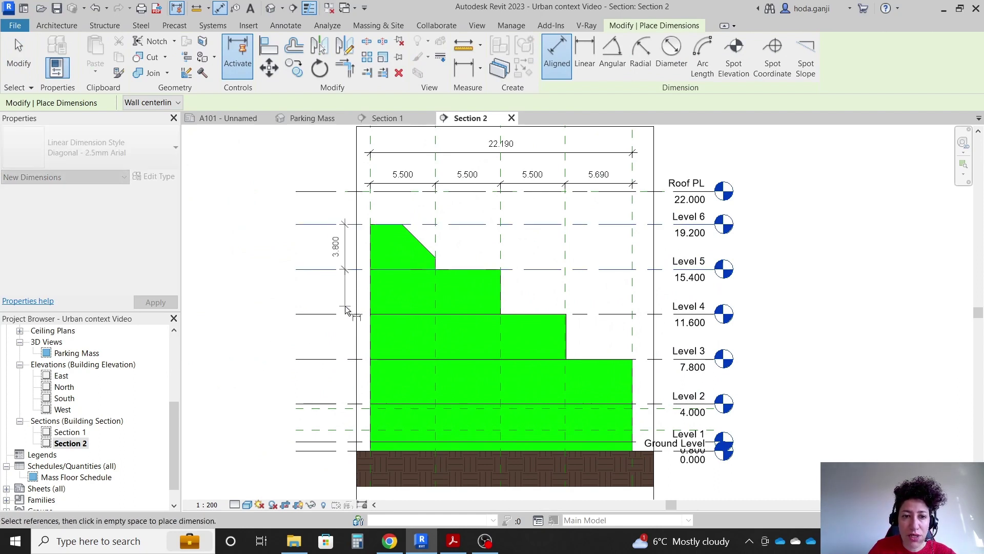
left_click(344, 314)
left_click(345, 358)
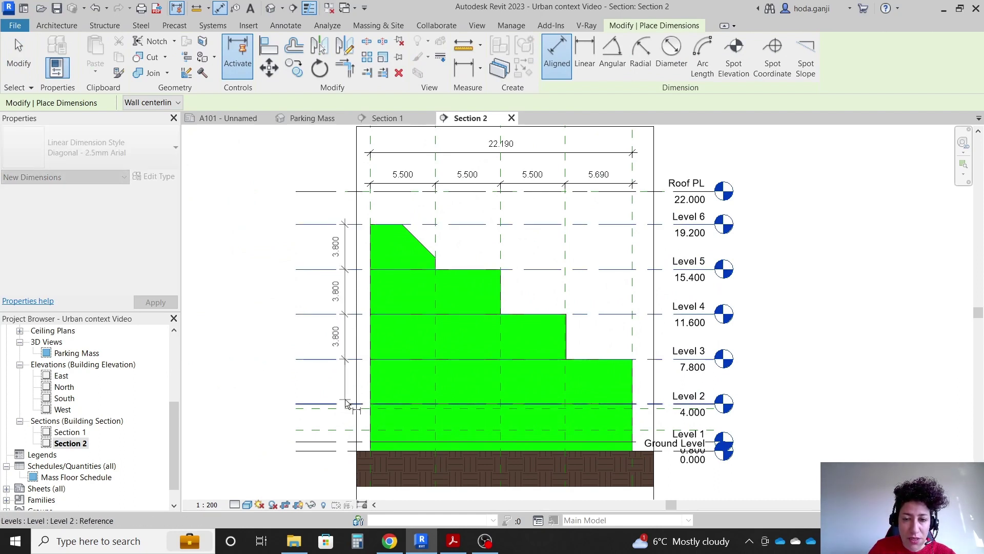
left_click(344, 403)
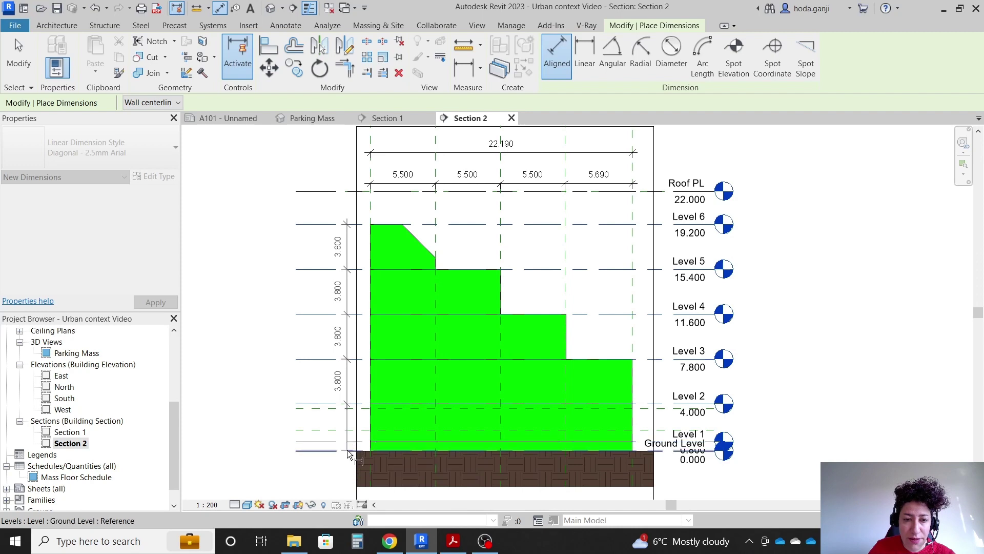
left_click(347, 452)
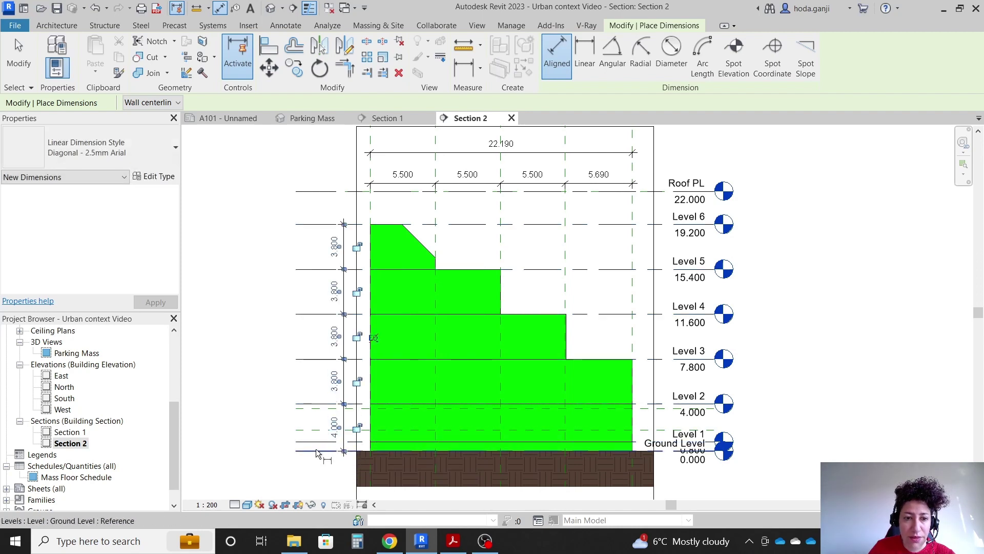
left_click(318, 250)
key("Escape")
key("Escape")
scroll(738, 487, "up", 3)
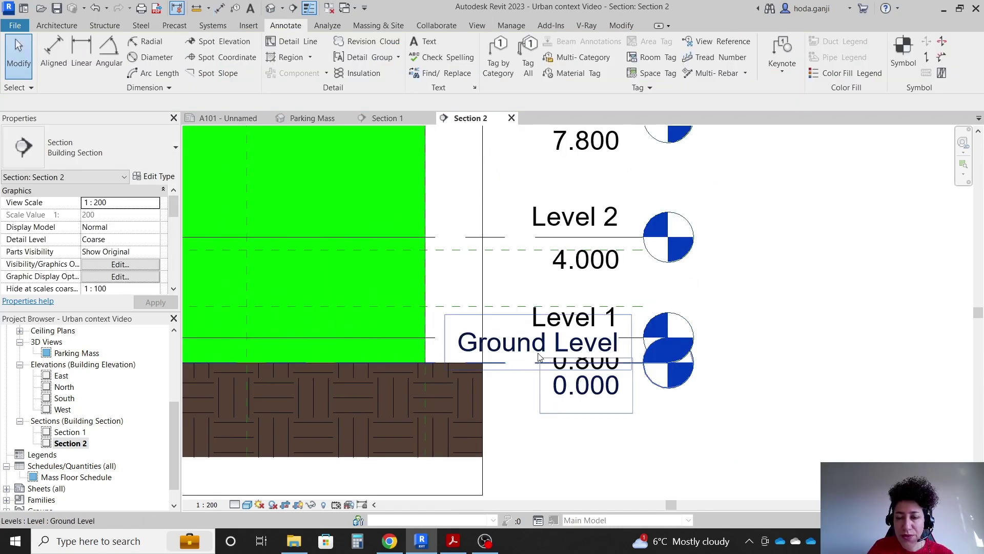
- Offset the Ground Level head below Level 1 with an elbow
left_click(504, 365)
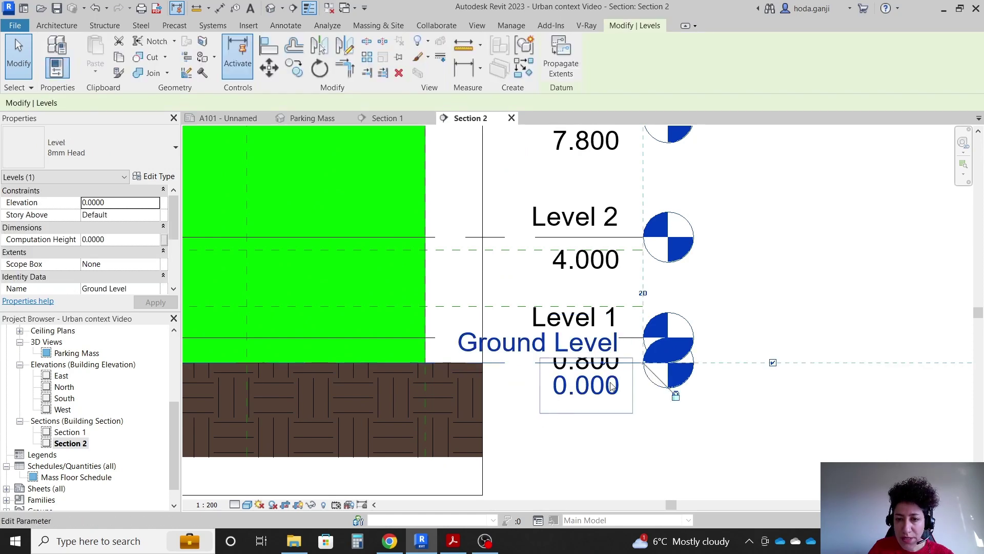
scroll(611, 387, "up", 2)
scroll(606, 365, "down", 2)
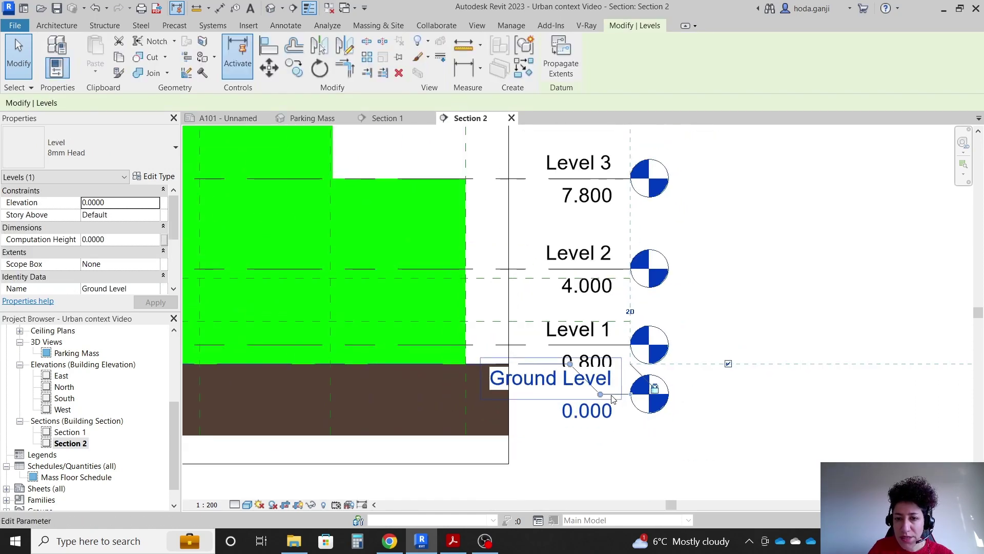
left_click_drag(601, 364, 630, 435)
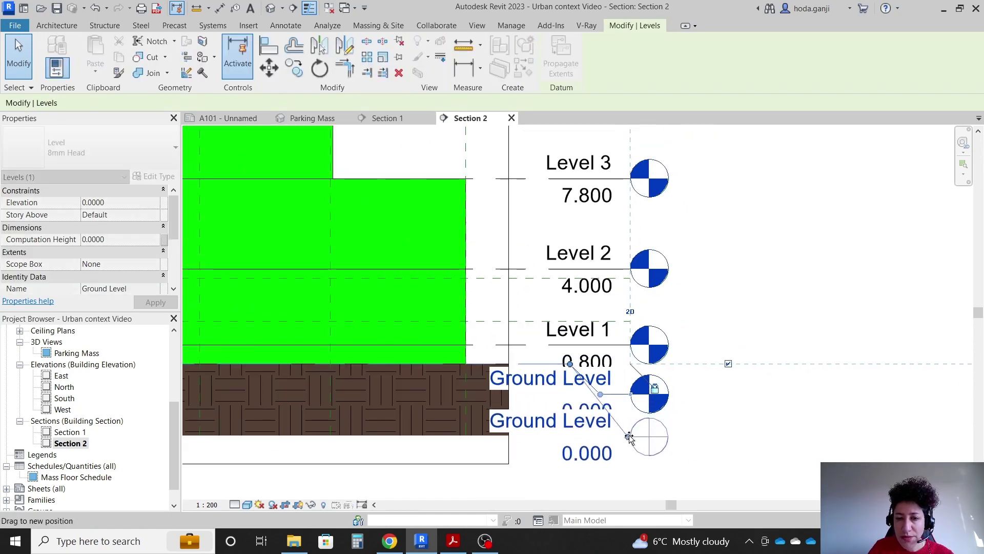
key("Escape")
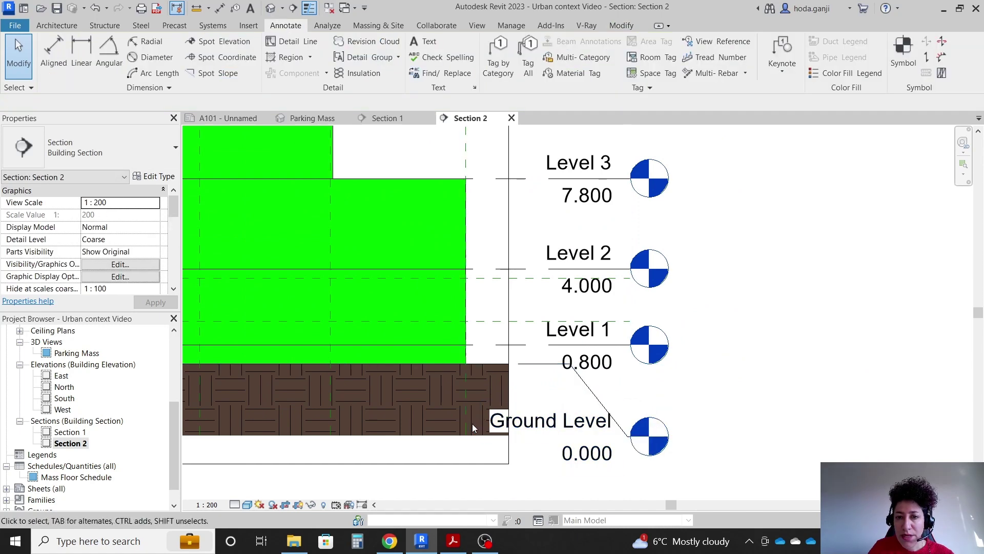
scroll(709, 434, "down", 2)
scroll(711, 436, "down", 2)
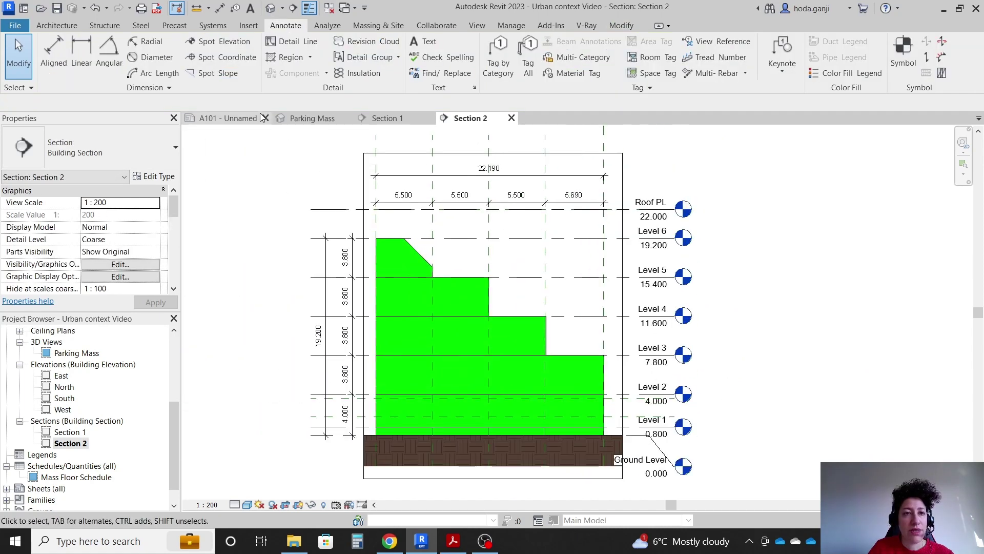
- Place the Section 2 view onto sheet A101
left_click(208, 119)
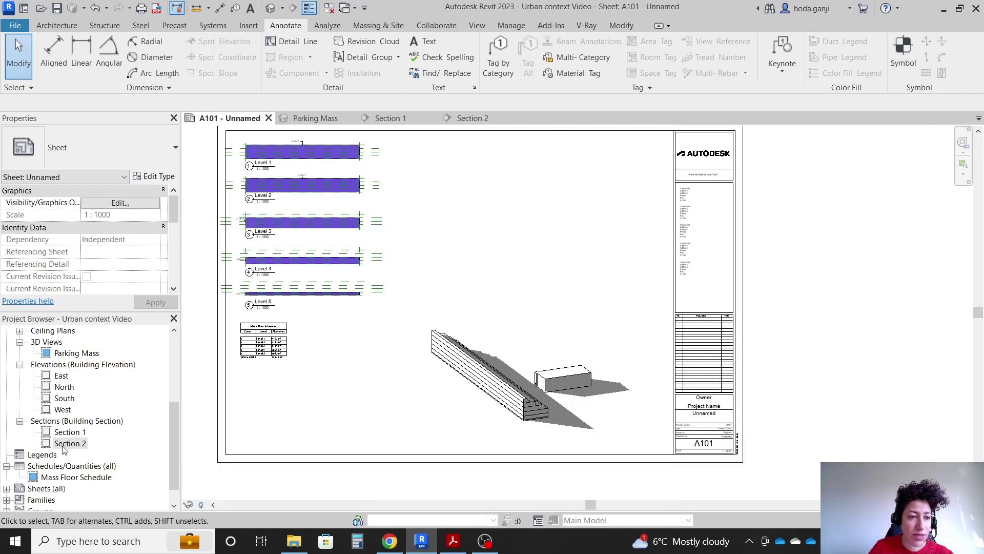
left_click_drag(69, 443, 548, 230)
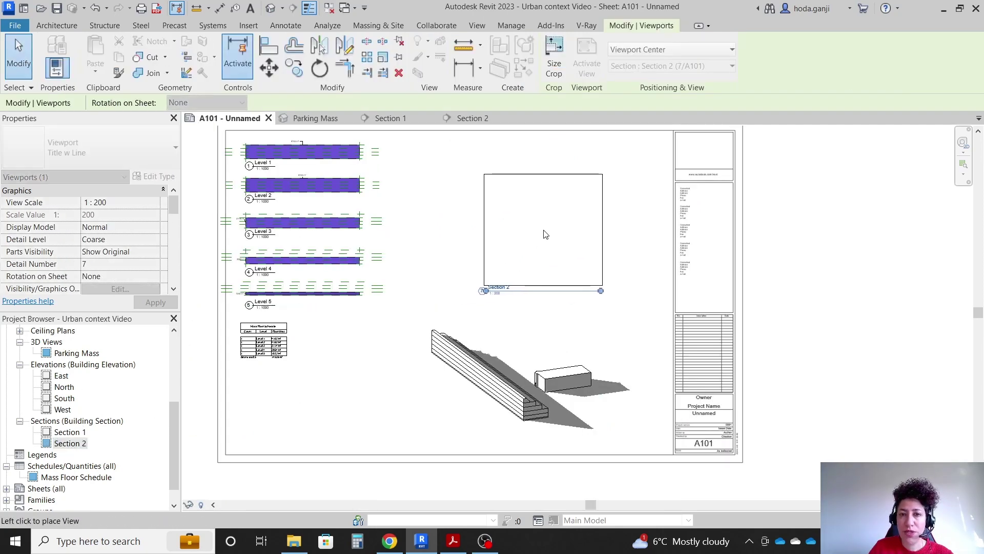
left_click(493, 241)
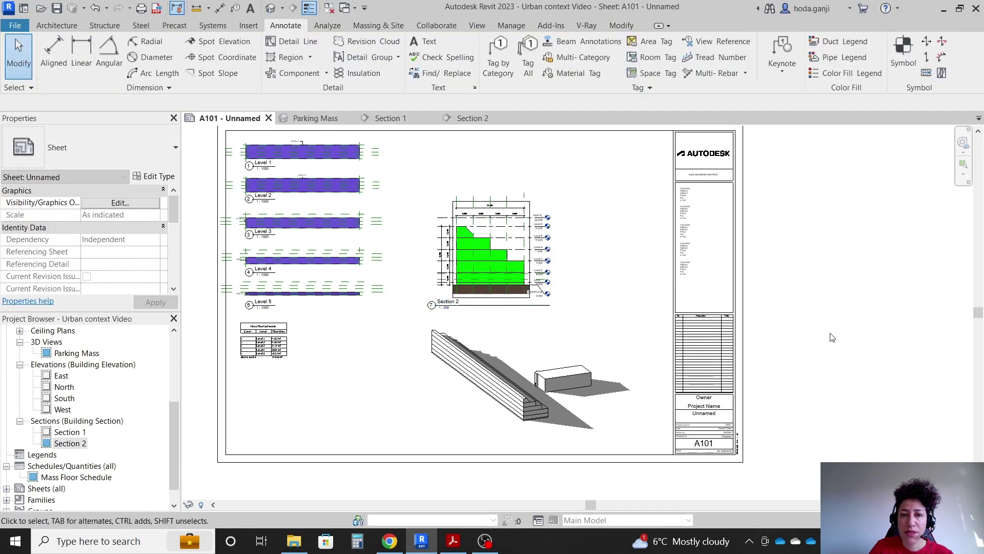
scroll(482, 217, "up", 3)
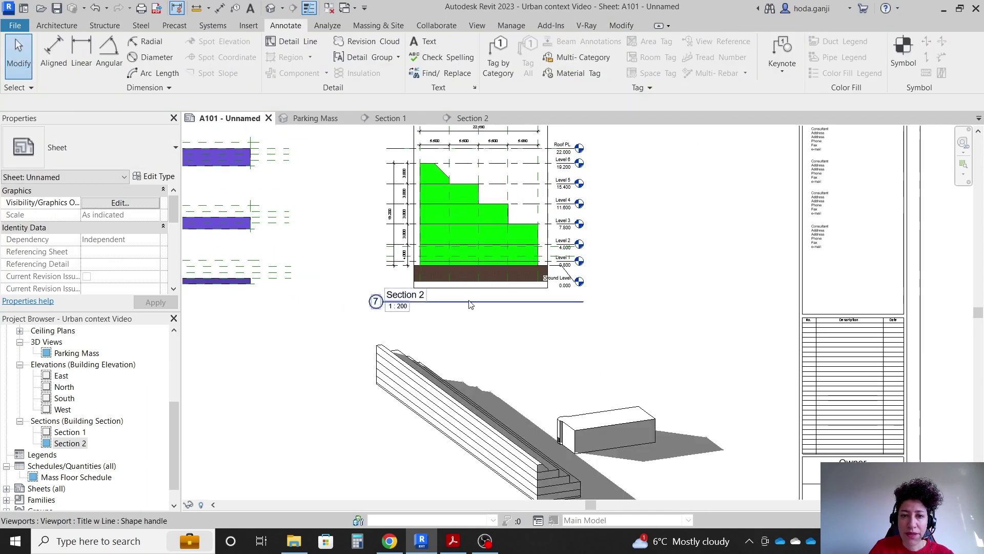
- Move the Section 2 viewport title beneath the section
left_click(482, 210)
mouse_move(459, 303)
left_mouse_down()
mouse_move(497, 307)
mouse_move(469, 309)
left_mouse_up()
left_click(500, 308)
left_click(501, 307)
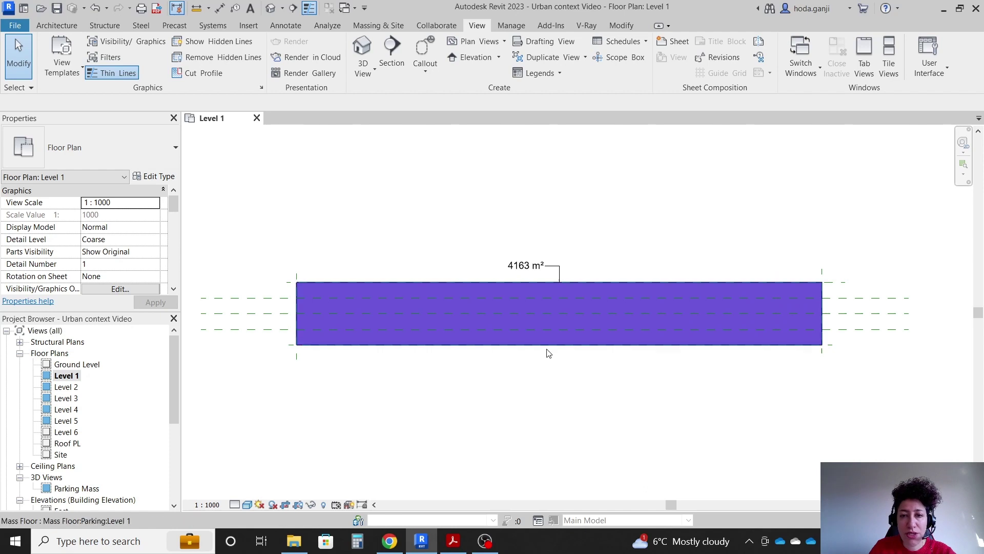
- Set the Level 1 plan scale to 1 : 100
left_click(213, 505)
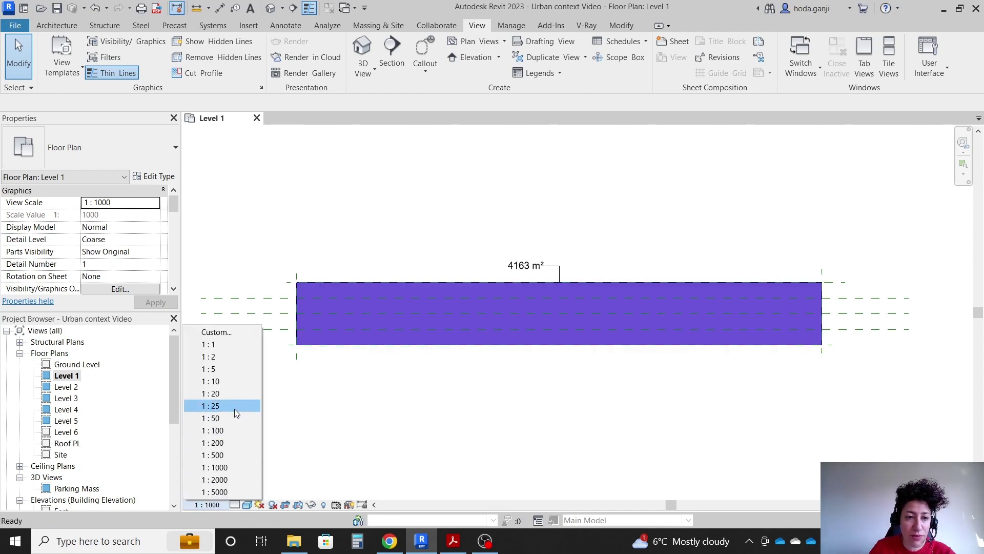
left_click(230, 430)
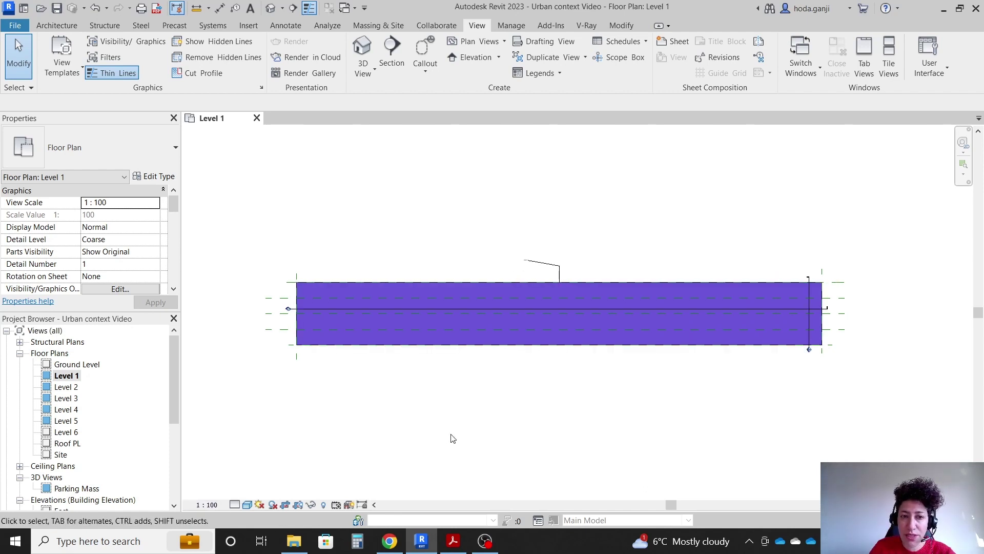
scroll(301, 313, "up", 3)
scroll(308, 263, "up", 5)
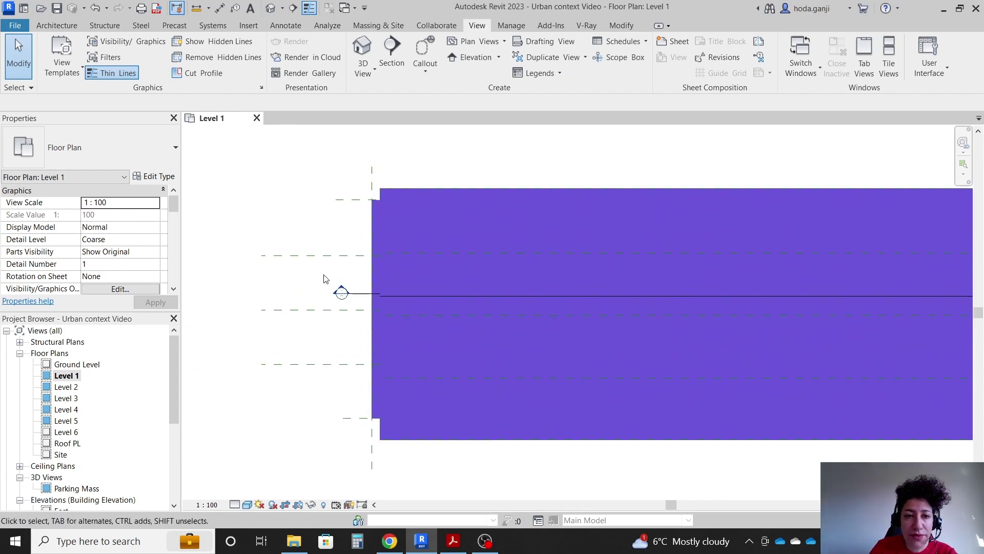
- Set the Section 1 mark's hide-at-coarser-scales threshold to 1 : 2000
left_click(388, 316)
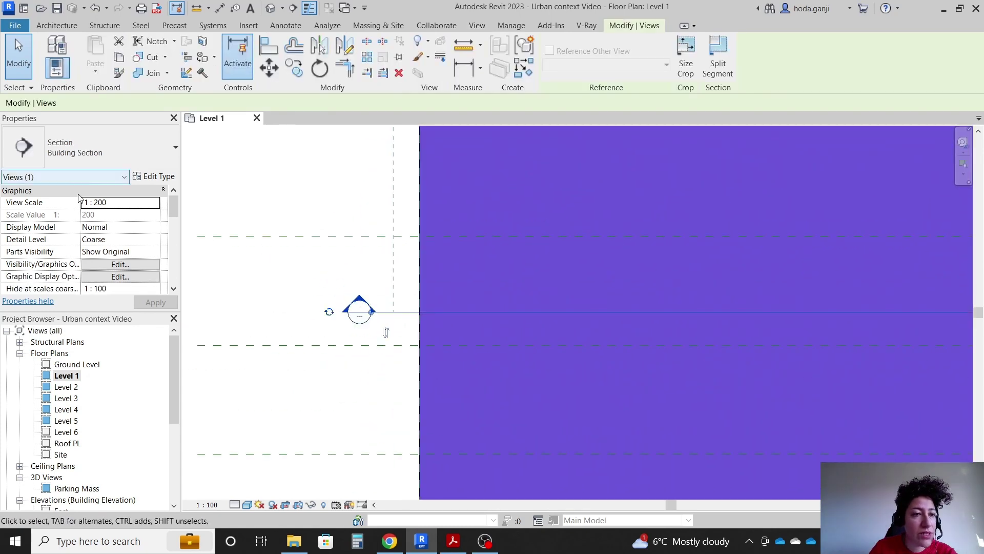
scroll(87, 231, "down", 1)
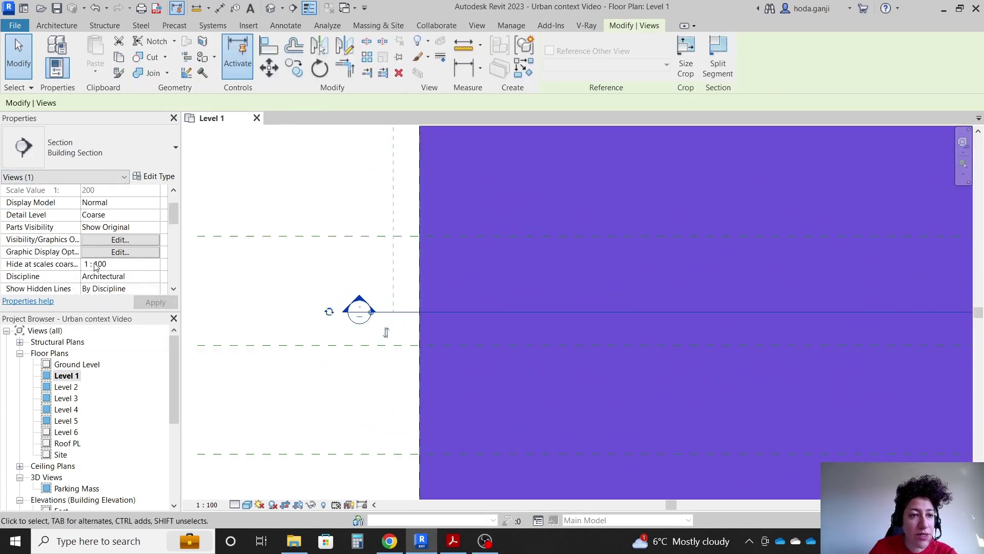
left_click(156, 266)
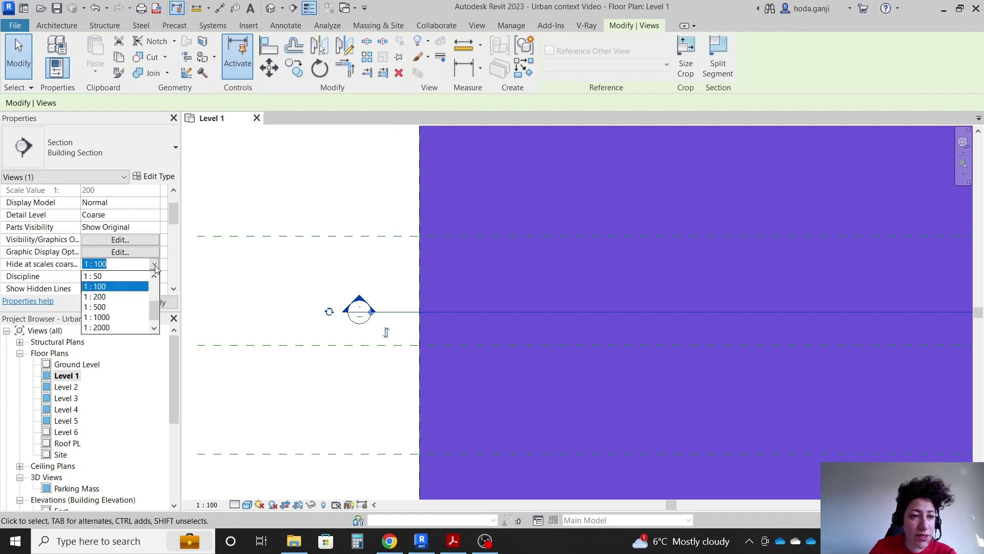
left_click(105, 327)
left_click(281, 296)
- Set the Section 2 mark's hide-at-coarser-scales threshold to 1 : 2000 and apply
scroll(279, 288, "down", 5)
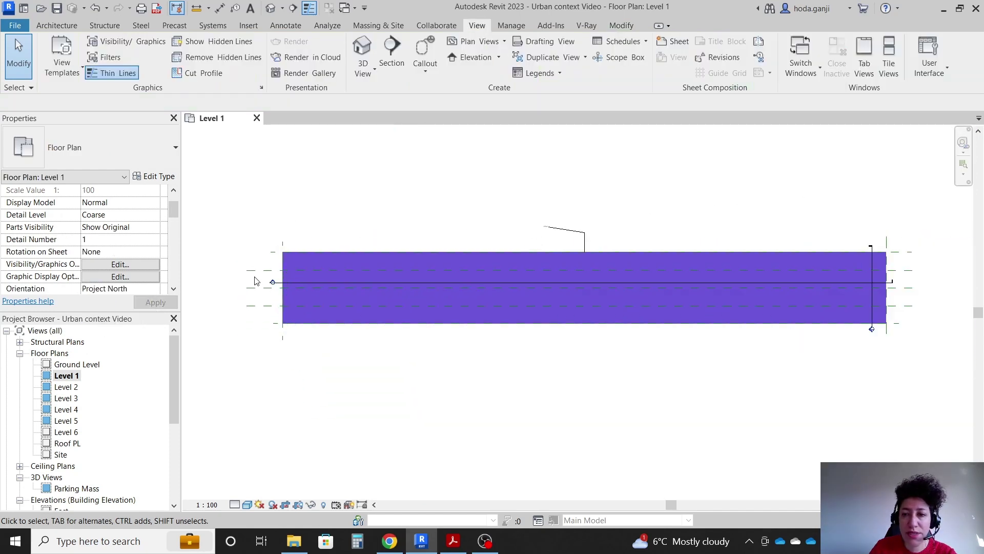
scroll(767, 205, "up", 5)
scroll(767, 209, "up", 2)
left_click(696, 157)
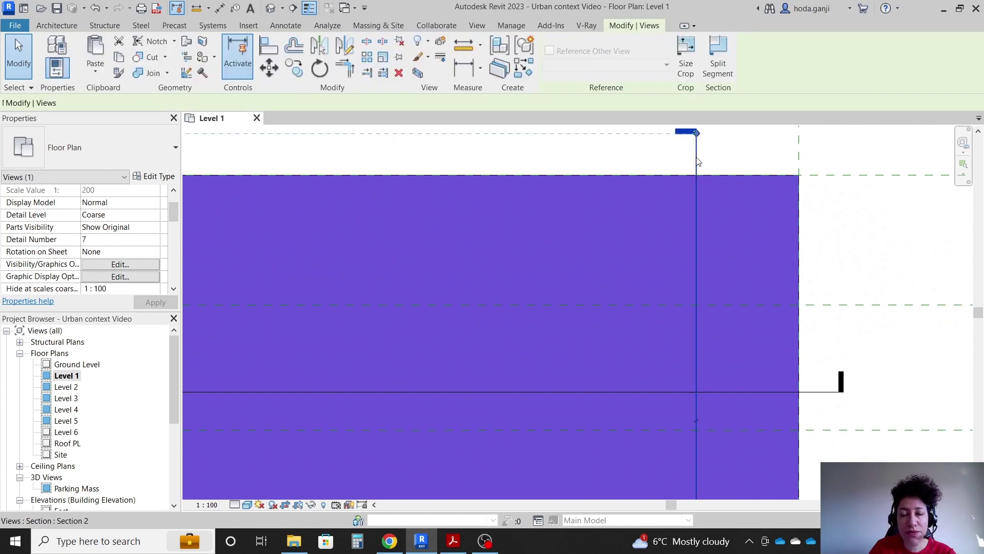
scroll(94, 258, "down", 1)
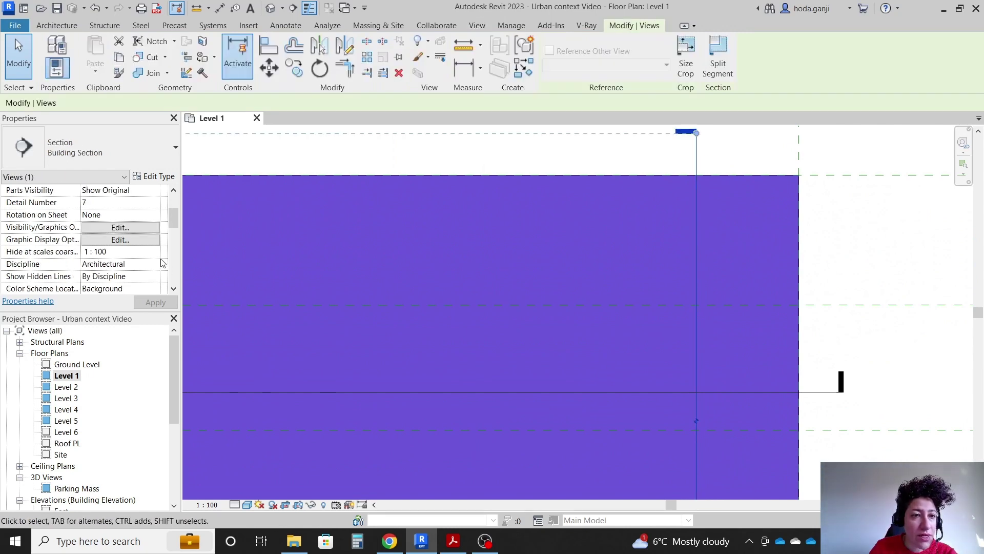
left_click(155, 252)
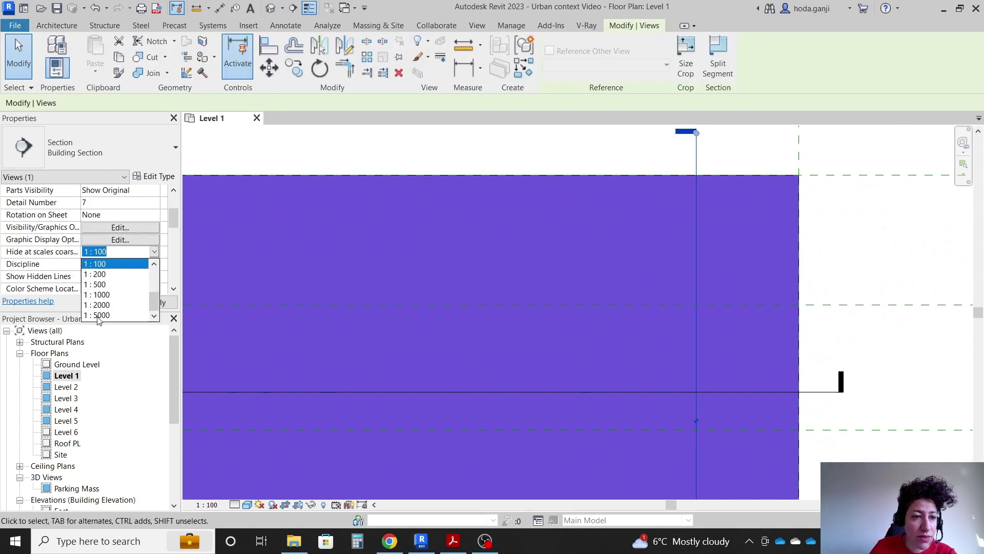
left_click(102, 305)
left_click(147, 304)
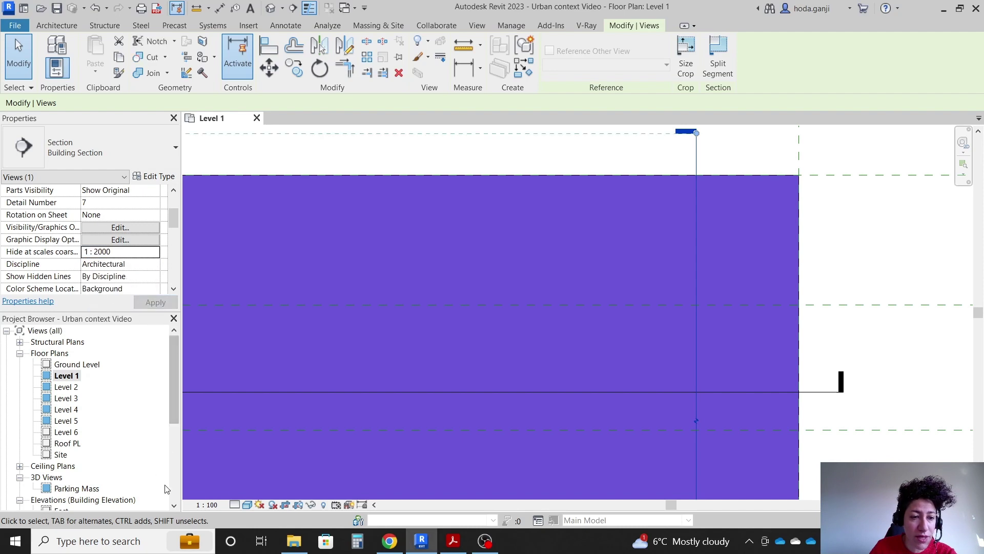
- Return the Level 1 plan scale to 1 : 1000
left_click(215, 504)
left_click(221, 467)
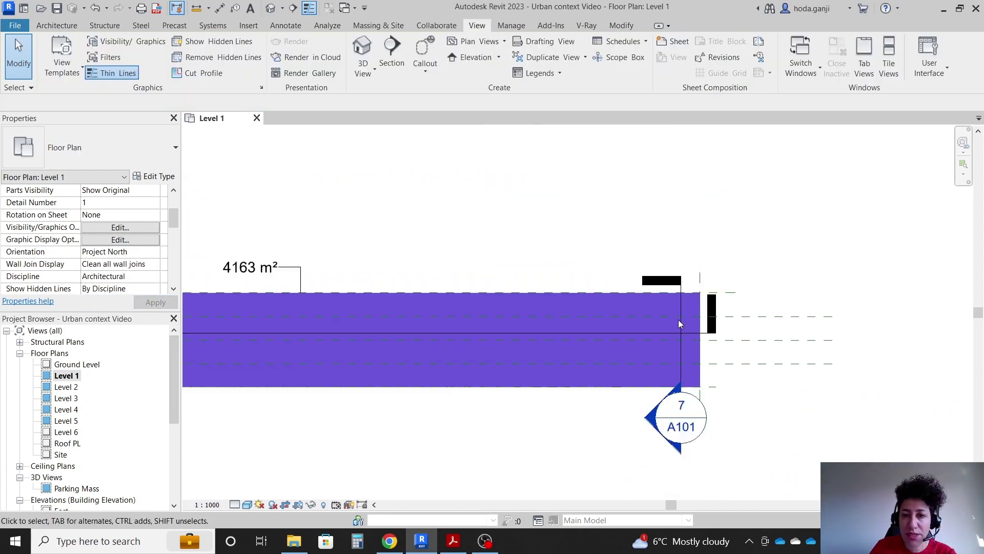
scroll(648, 344, "down", 2)
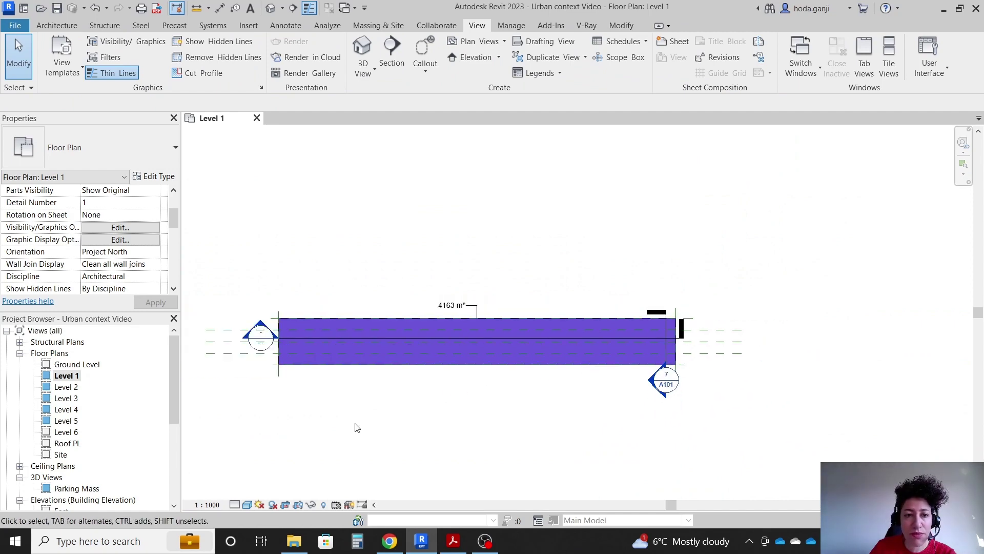